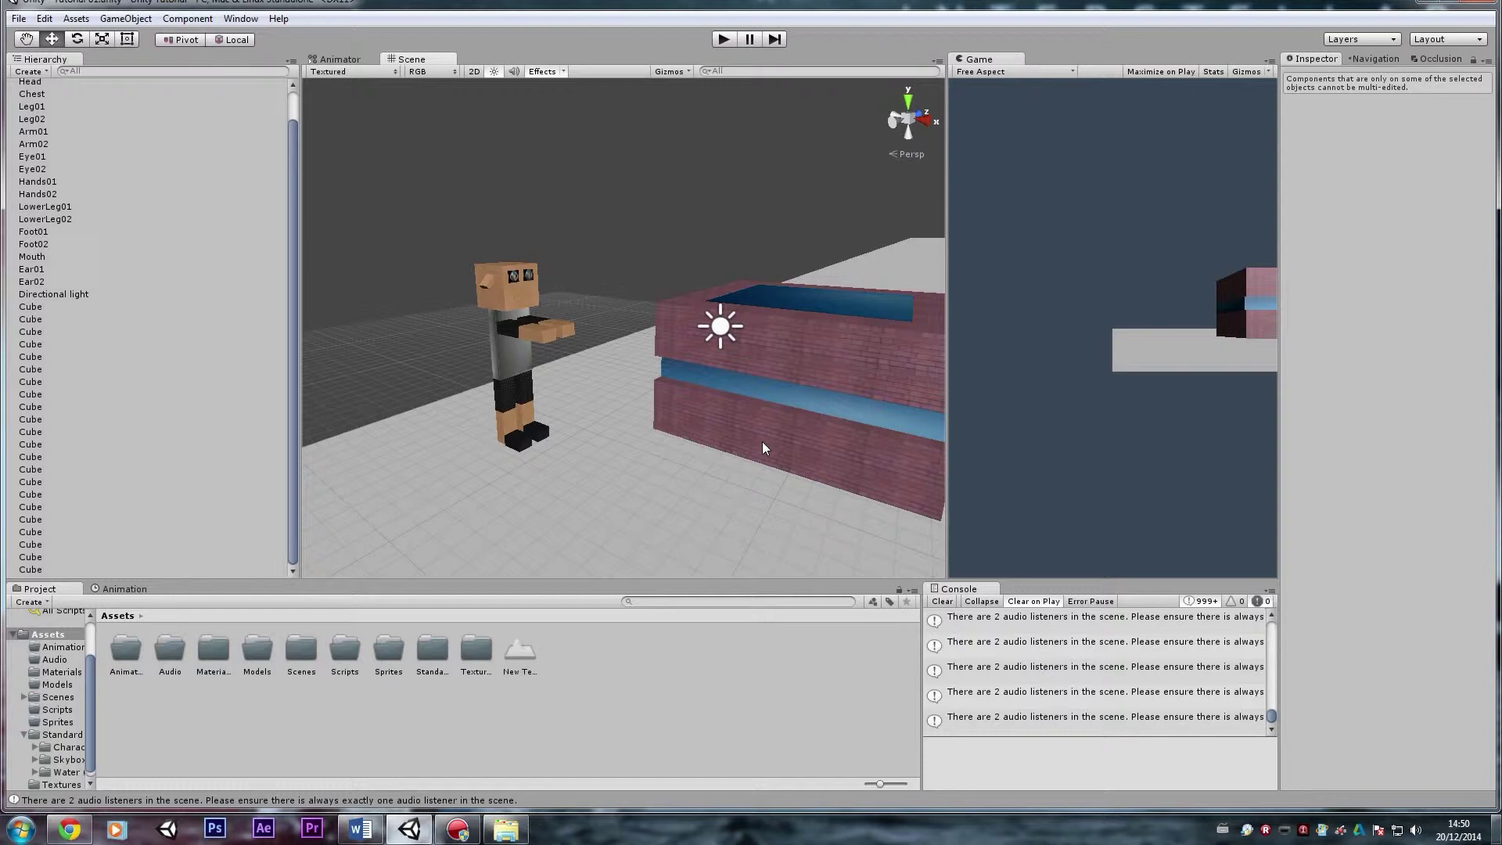
- Create a 3D cube and place it on the floor in front of the brick building, at height 0
left_click_drag(765, 448, 510, 425, "alt")
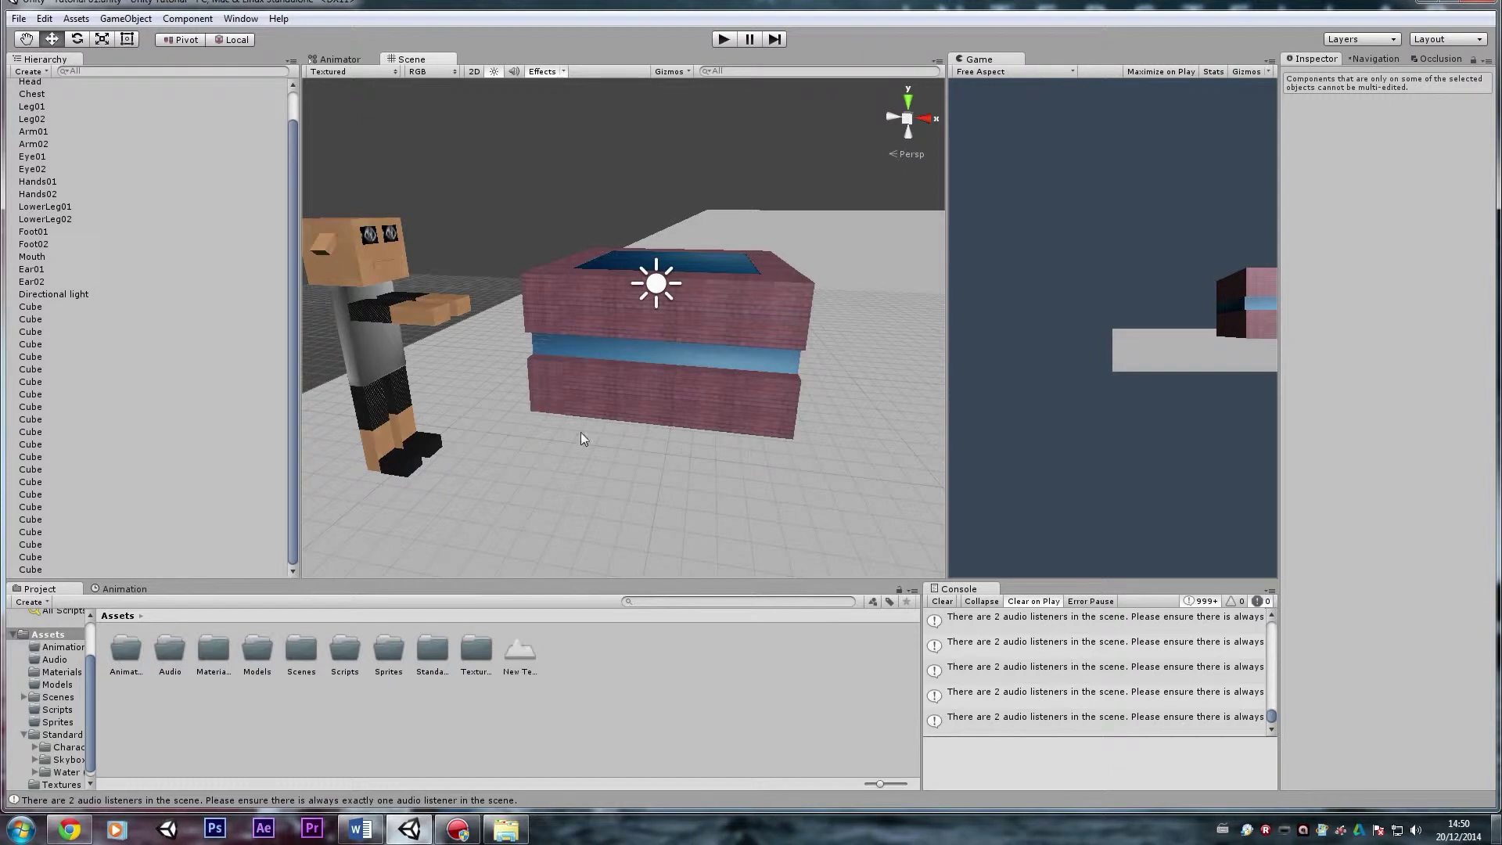
left_click_drag(822, 285, 681, 332, "alt")
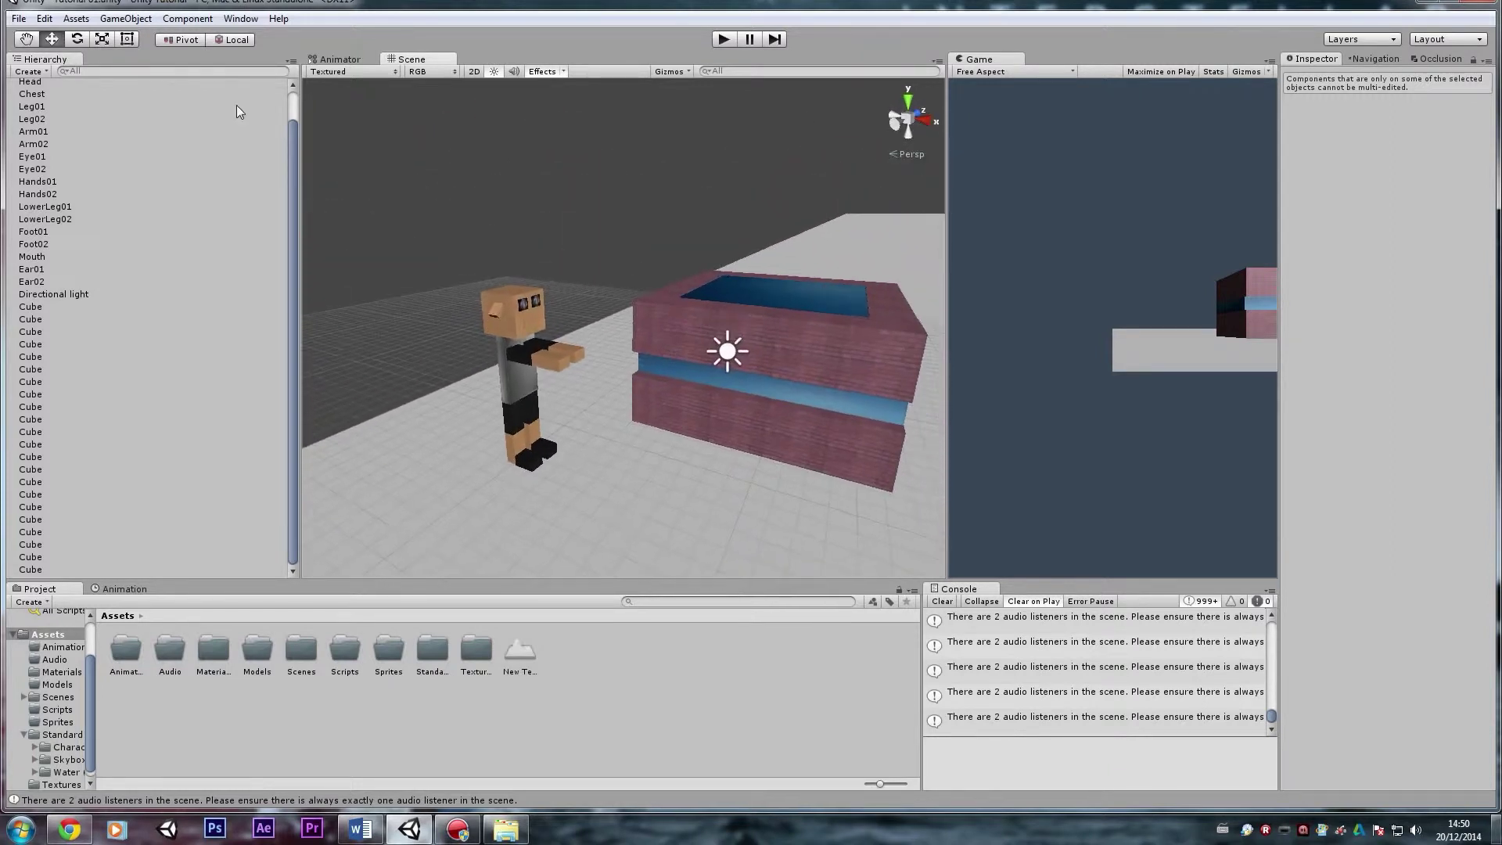
left_click(126, 18)
mouse_move(311, 72)
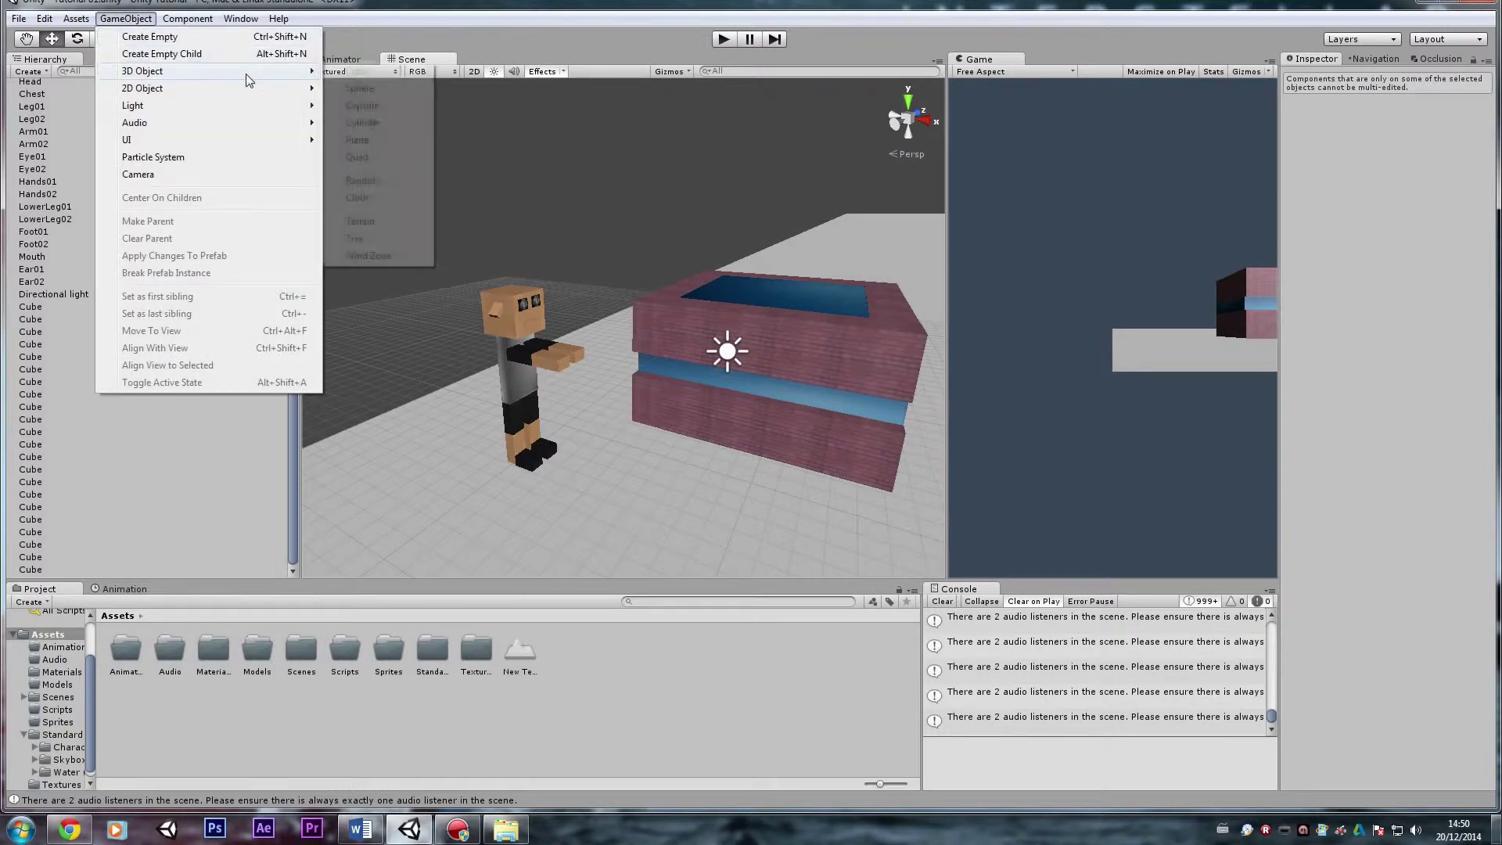
left_click(357, 70)
scroll(688, 375, "up", 5)
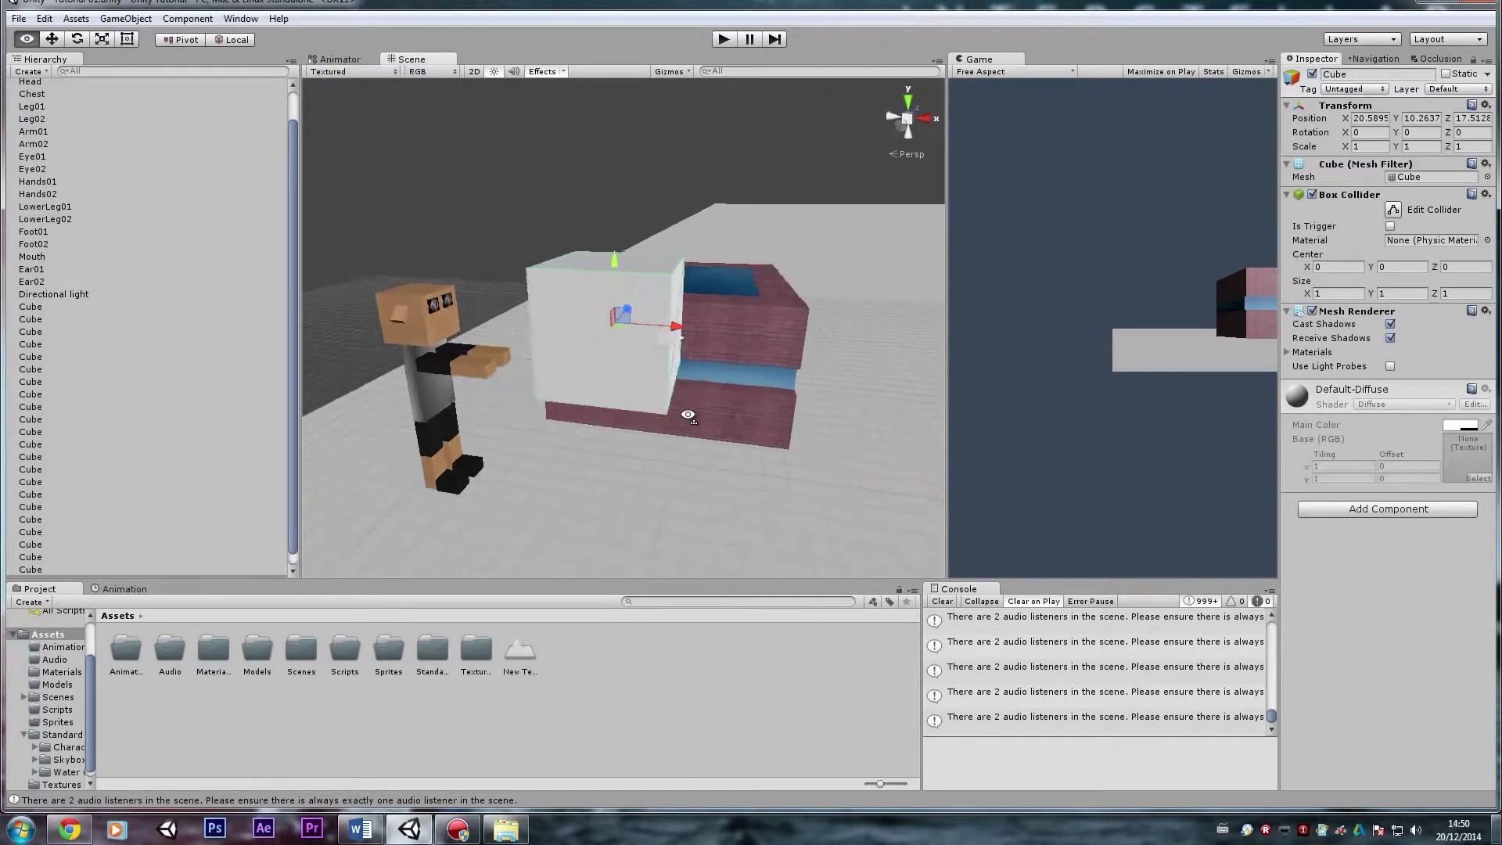
left_click_drag(690, 307, 646, 435)
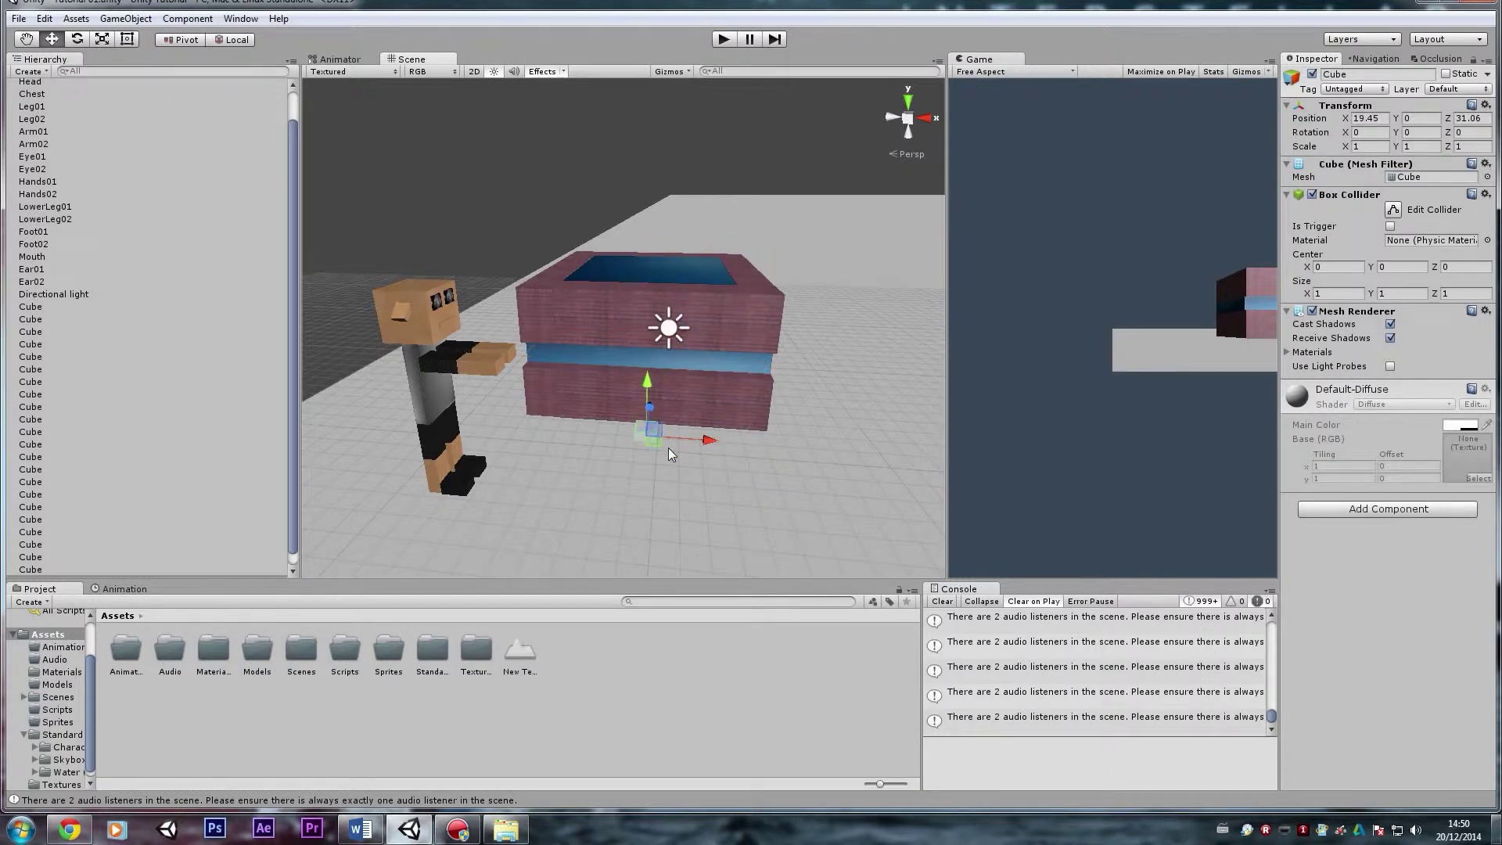
- Move the cube toward the brick wall to Z about 31.66 and stretch its X scale to about 9
key("f")
right_click_drag(669, 446, 549, 485)
left_click_drag(534, 442, 617, 394)
right_click_drag(617, 394, 756, 381)
key("r")
left_click_drag(799, 374, 1302, 403)
- Shift the stretched cube along the brick wall to X about 19.23
right_click_drag(261, 420, 519, 375)
left_click(509, 382)
key("f")
key("w")
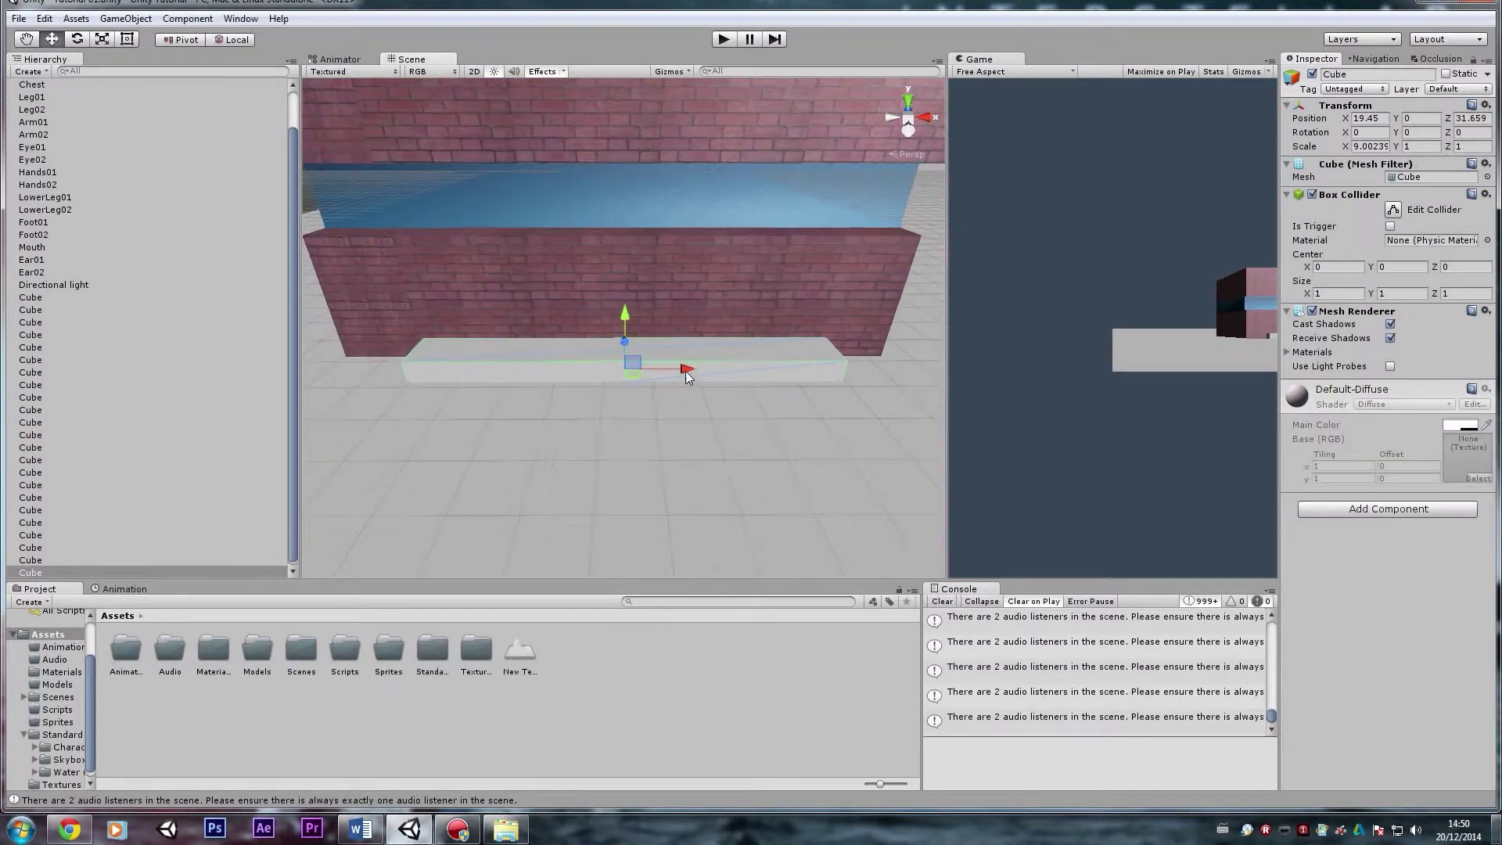
scroll(676, 366, "up", 3)
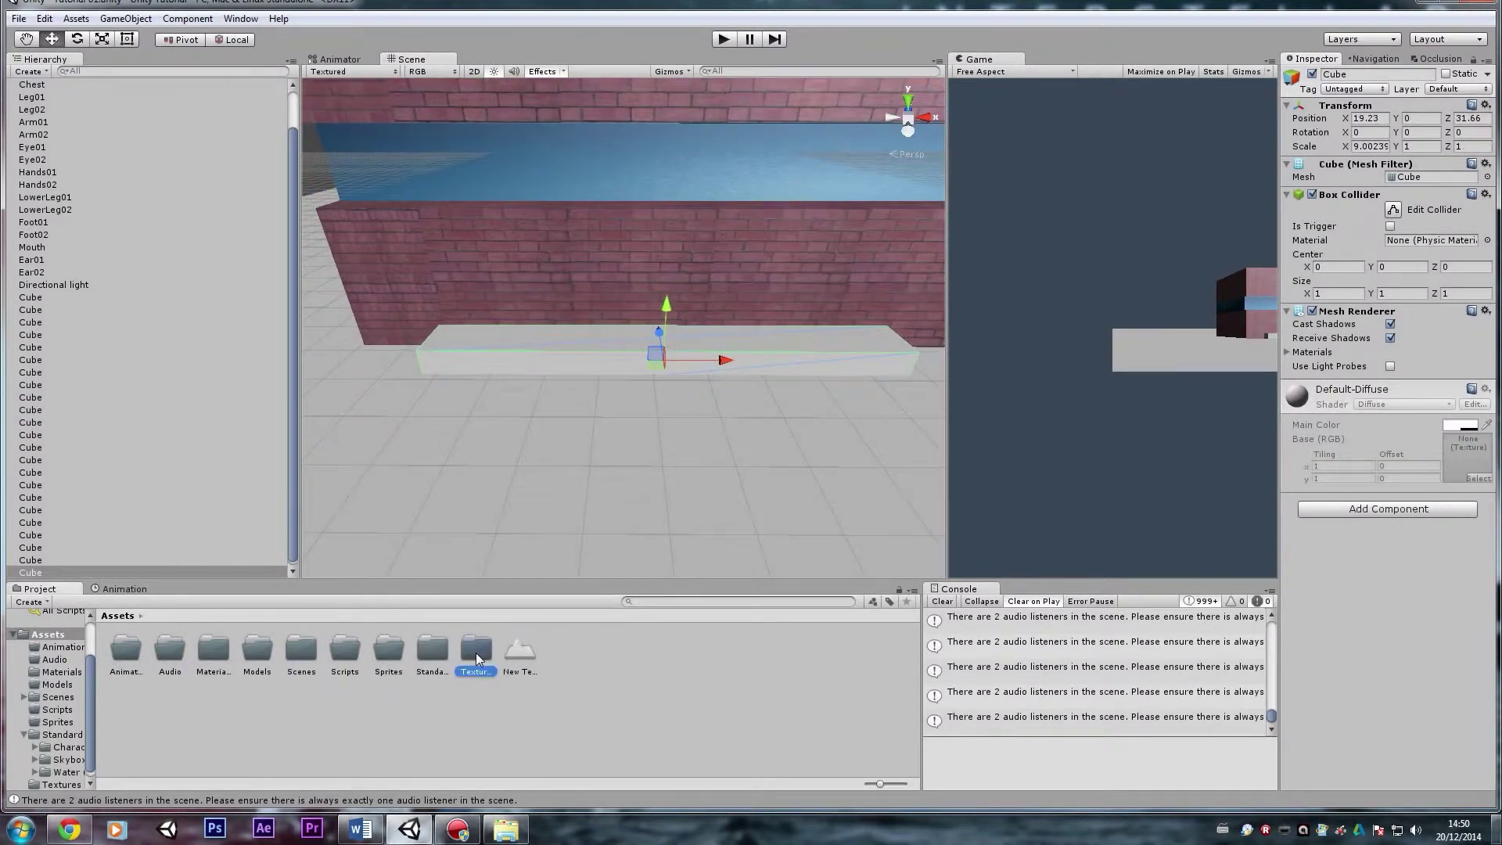
- Apply the grey metal texture from the Textures folder to the stretched cube
double_click(476, 651)
left_click_drag(473, 651, 595, 367)
right_click_drag(603, 409, 572, 405)
key("s")
left_click(572, 406)
key("d")
key("s")
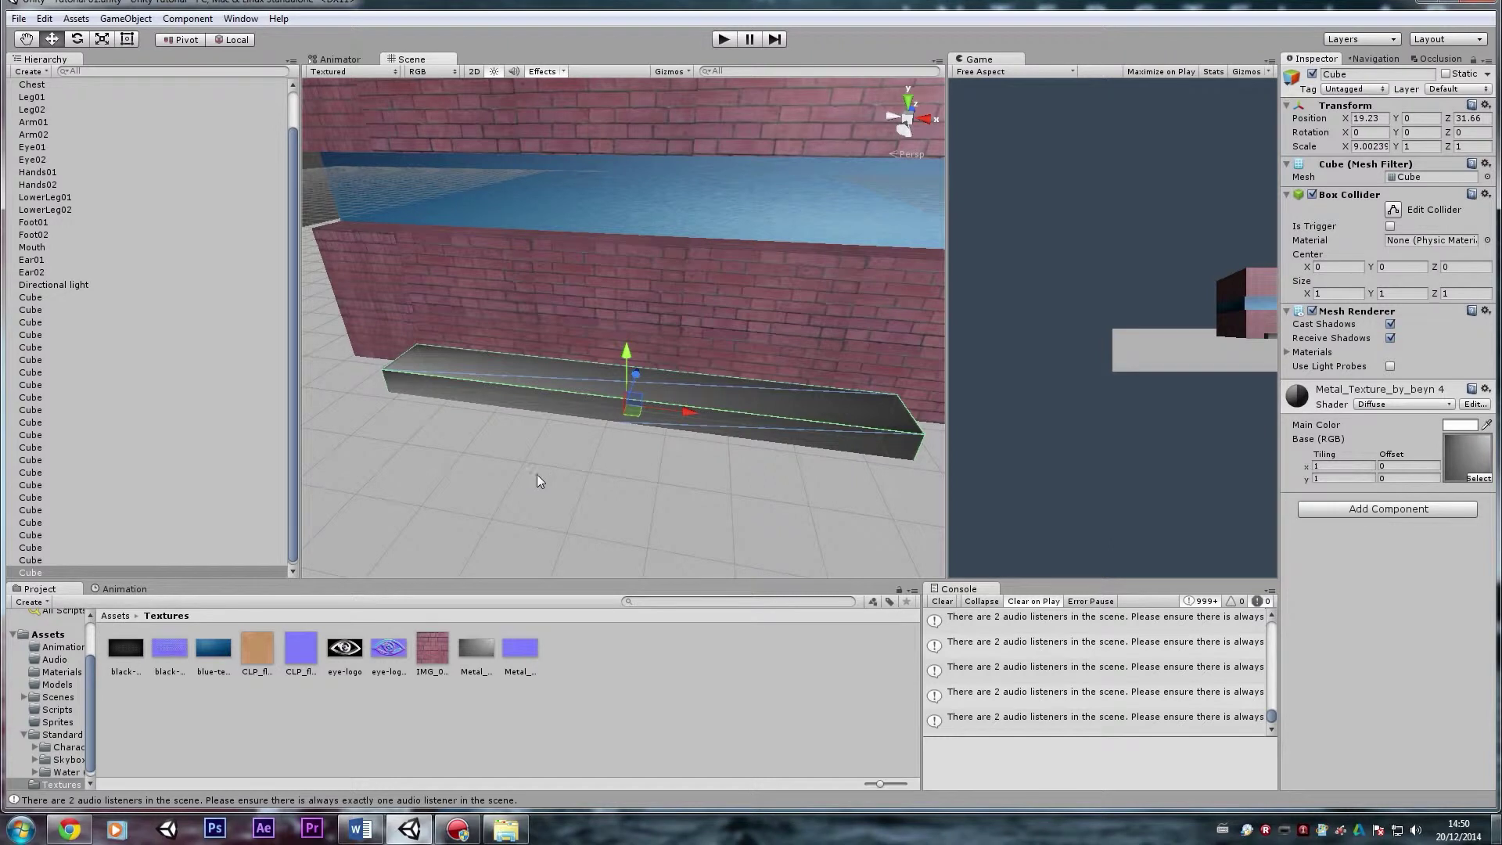
- Close the Animation window, reopen it, and dock it beside the Project window
left_click(116, 588)
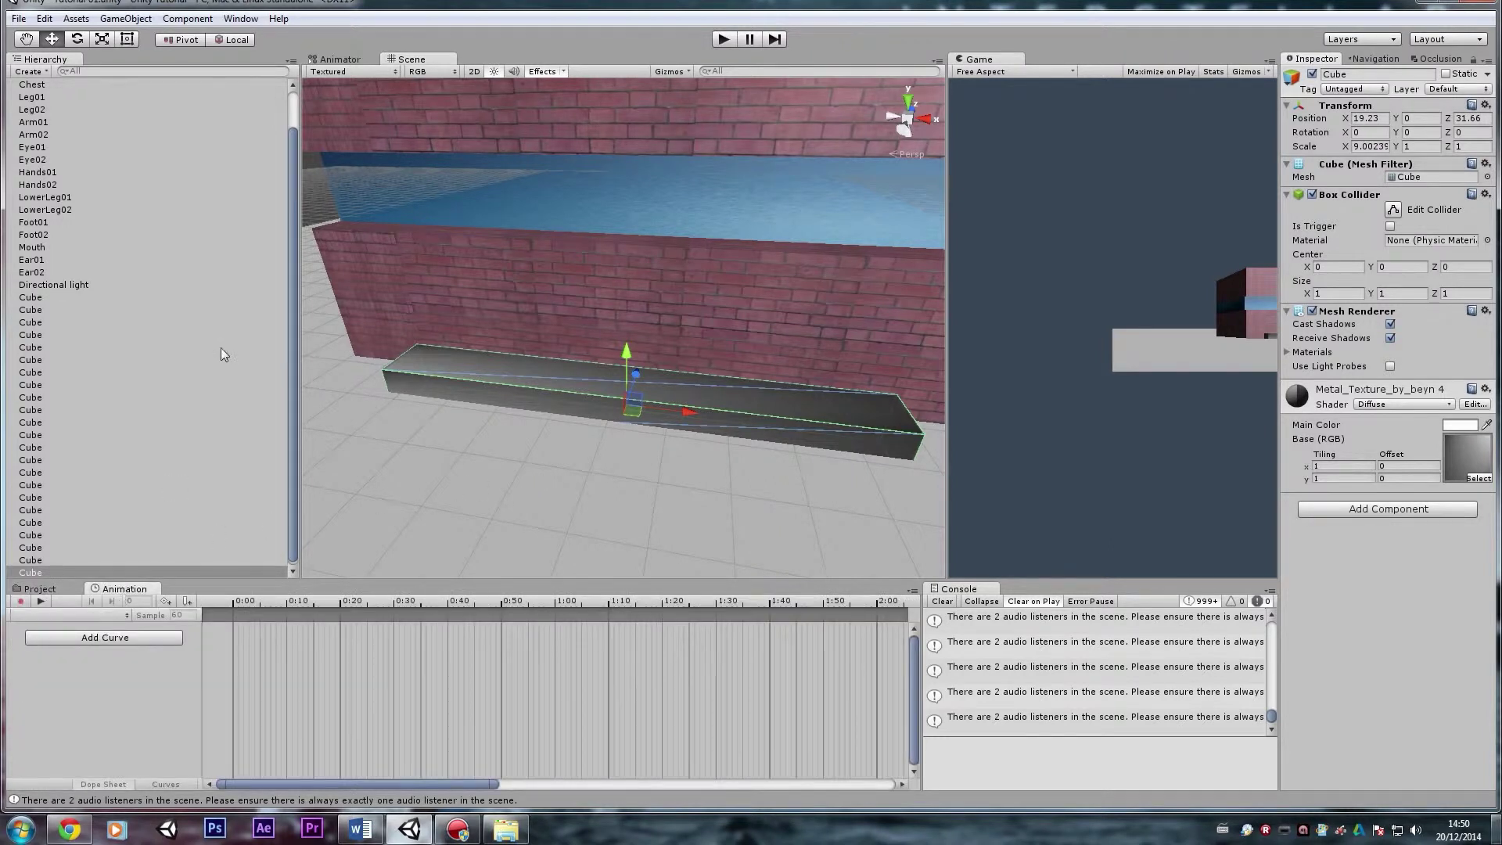
left_click(241, 19)
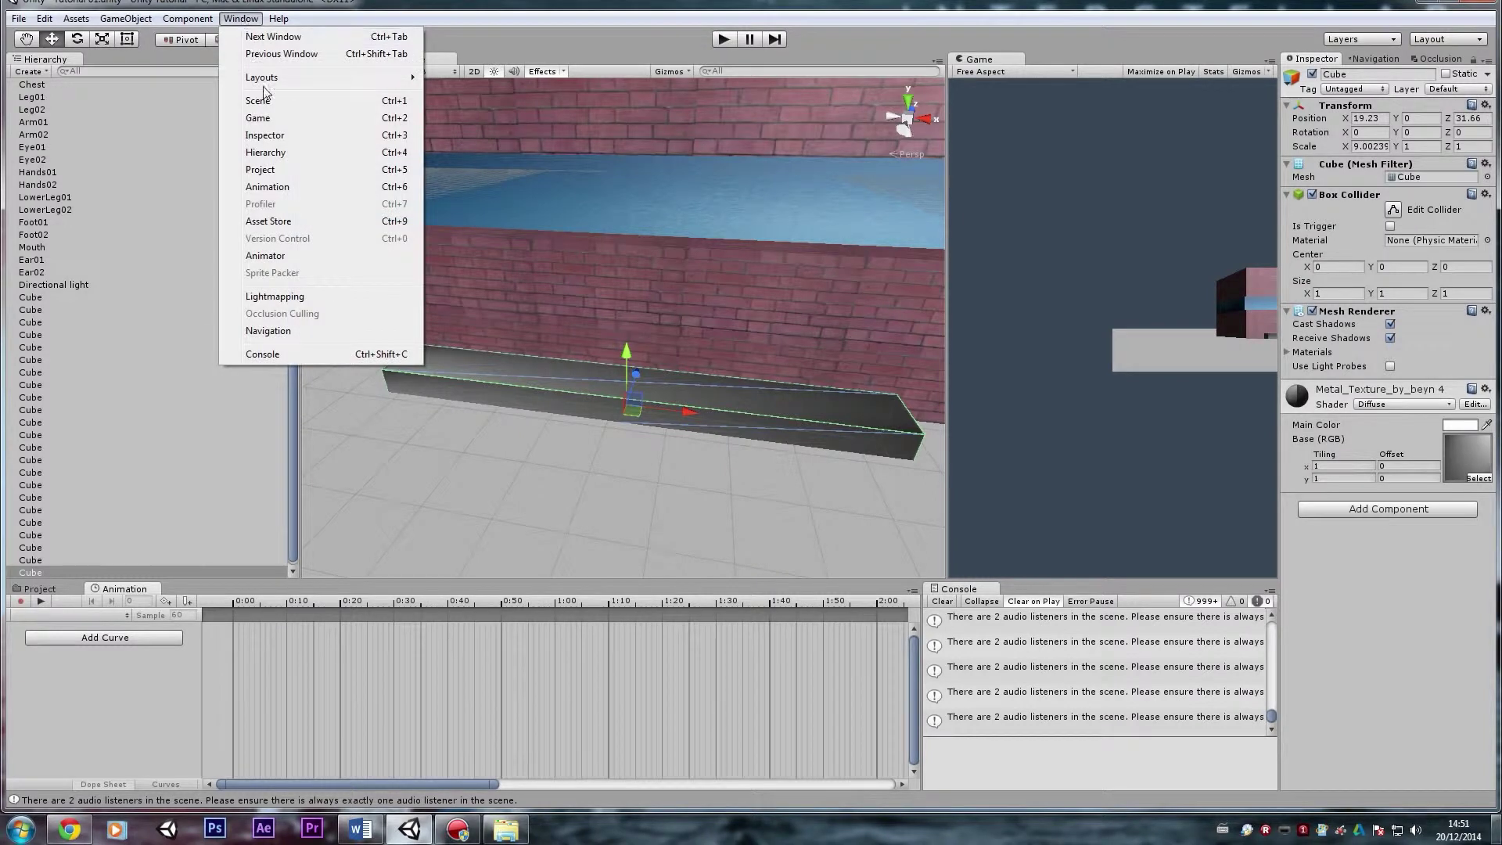
left_click(282, 188)
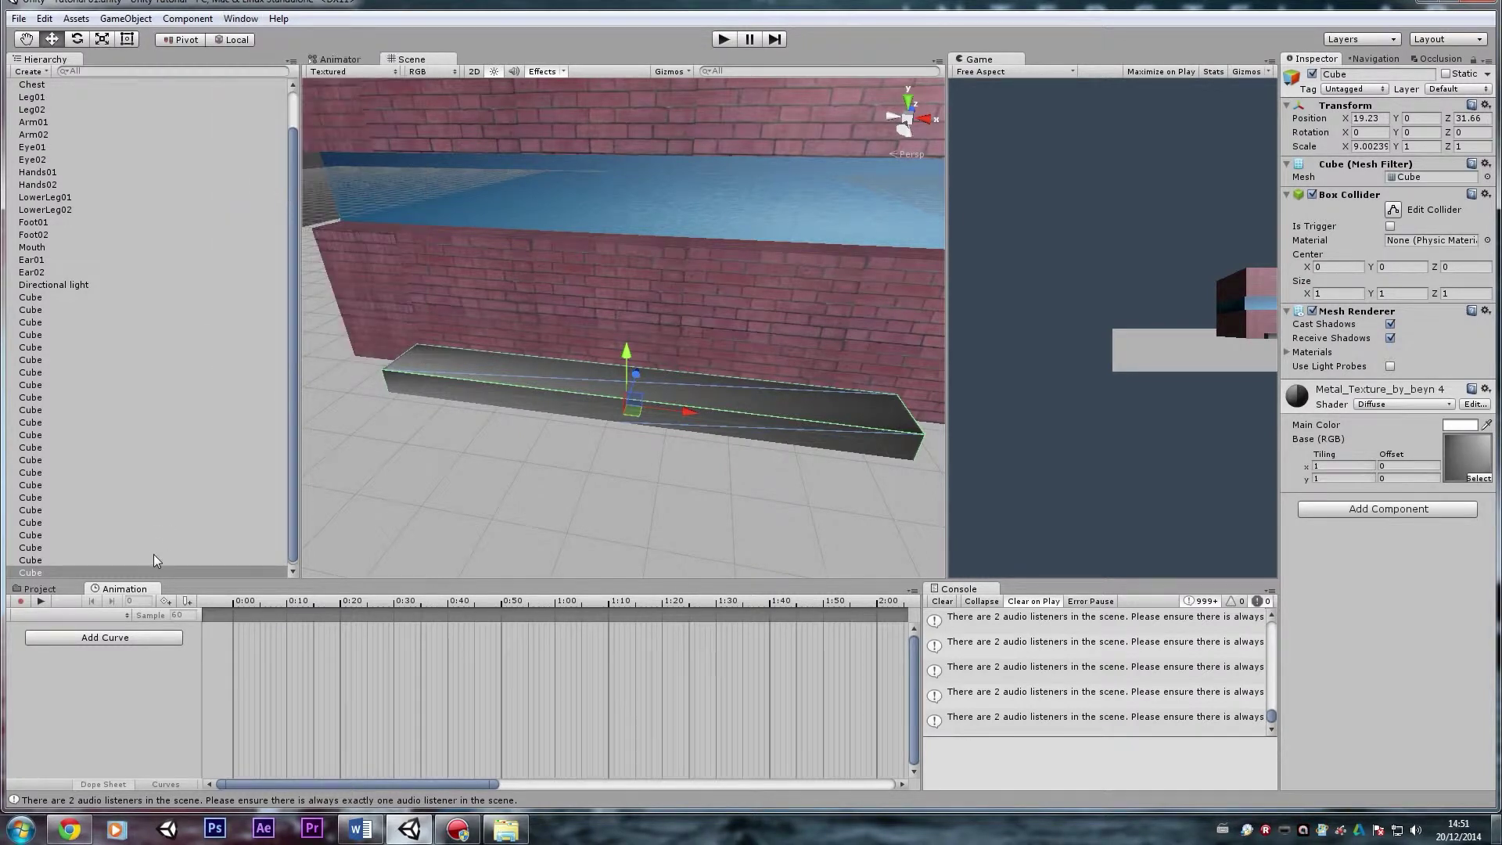
right_click(125, 590)
left_click(171, 613)
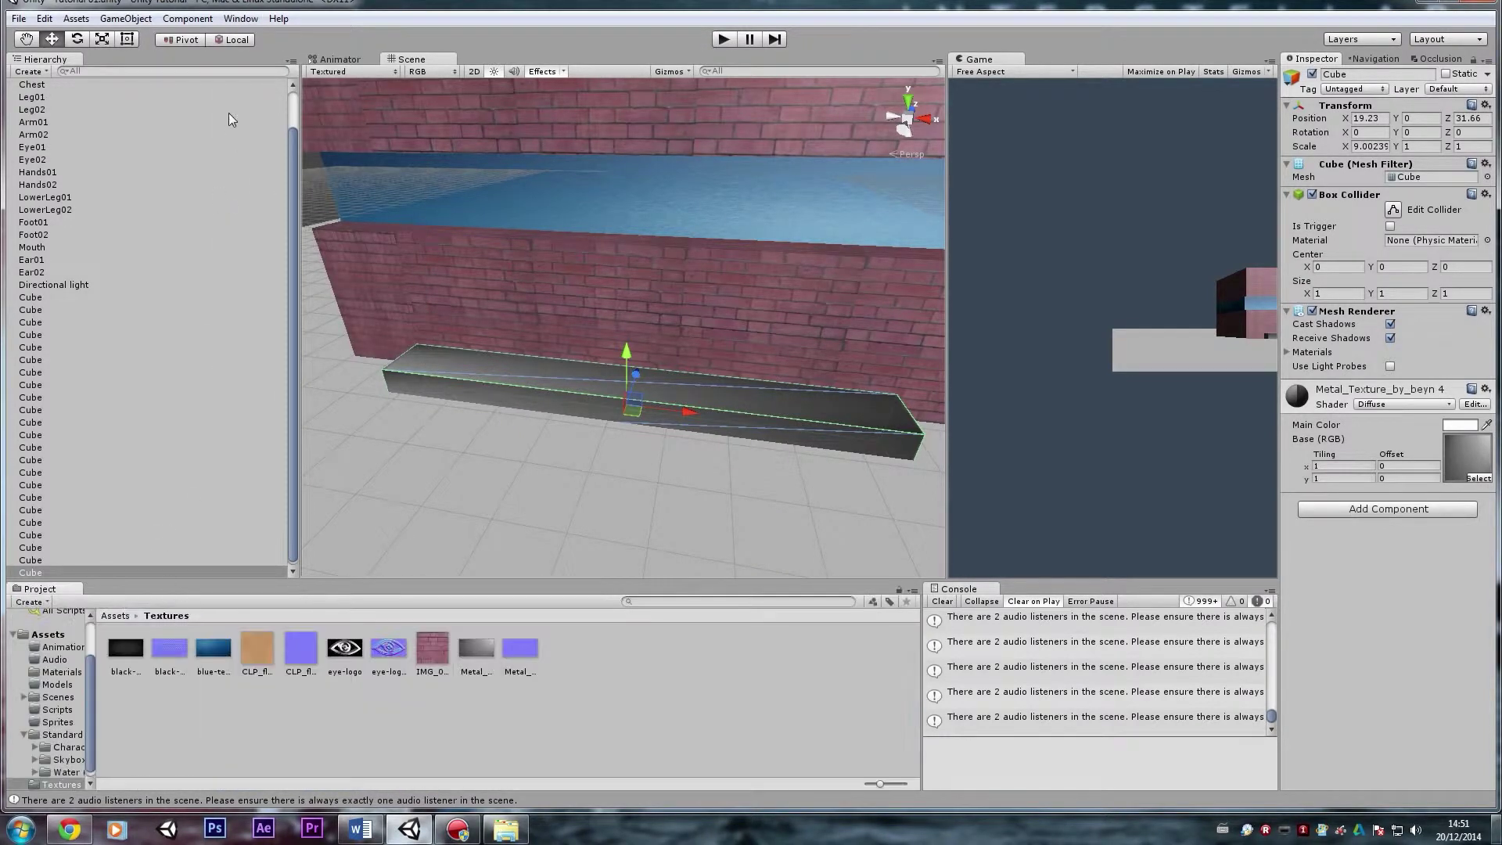
left_click(241, 19)
left_click(280, 191)
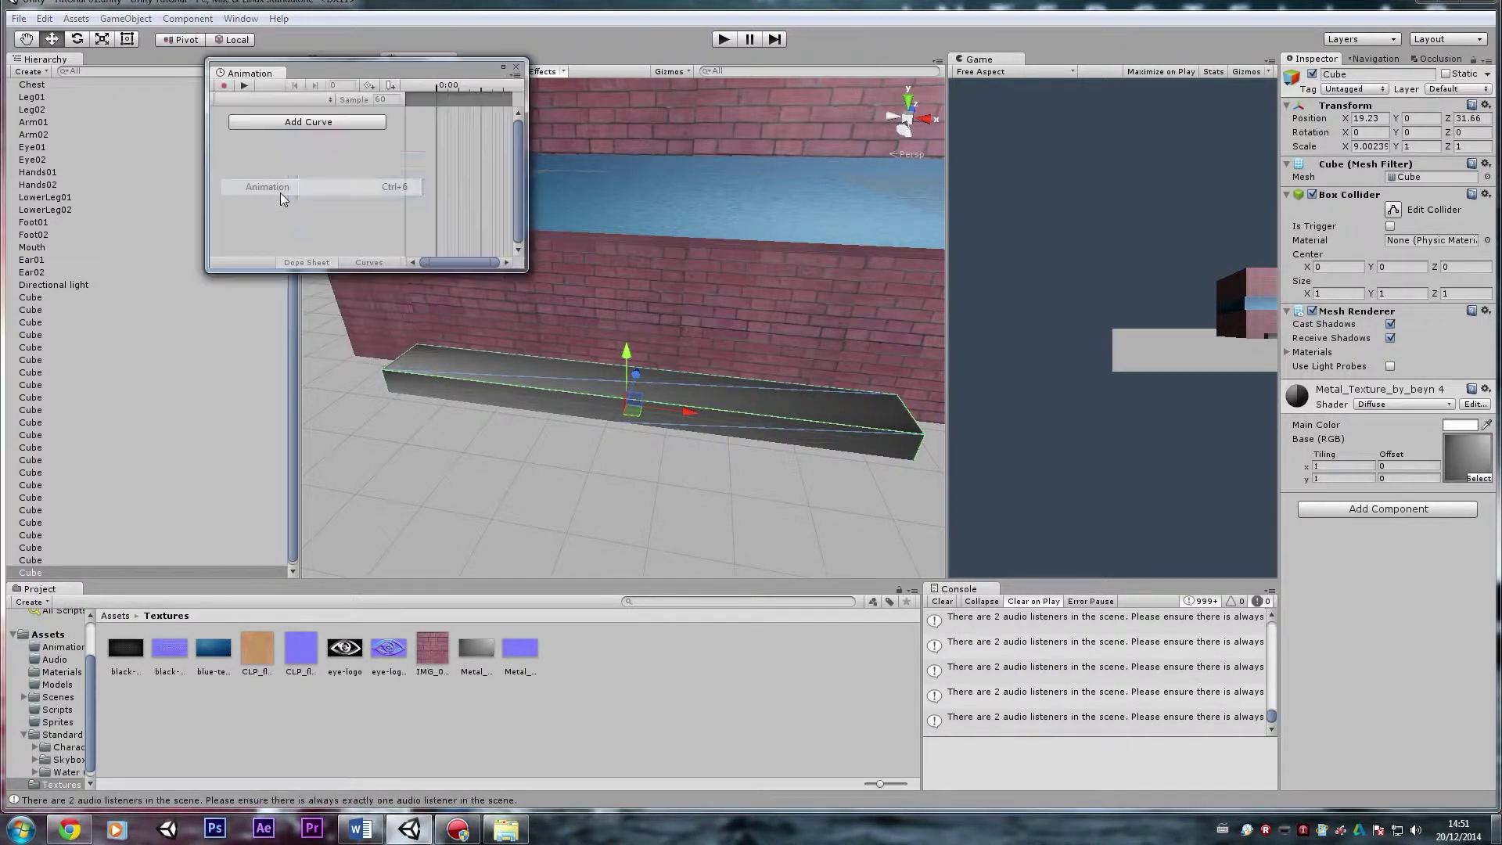
left_click_drag(250, 78, 119, 593)
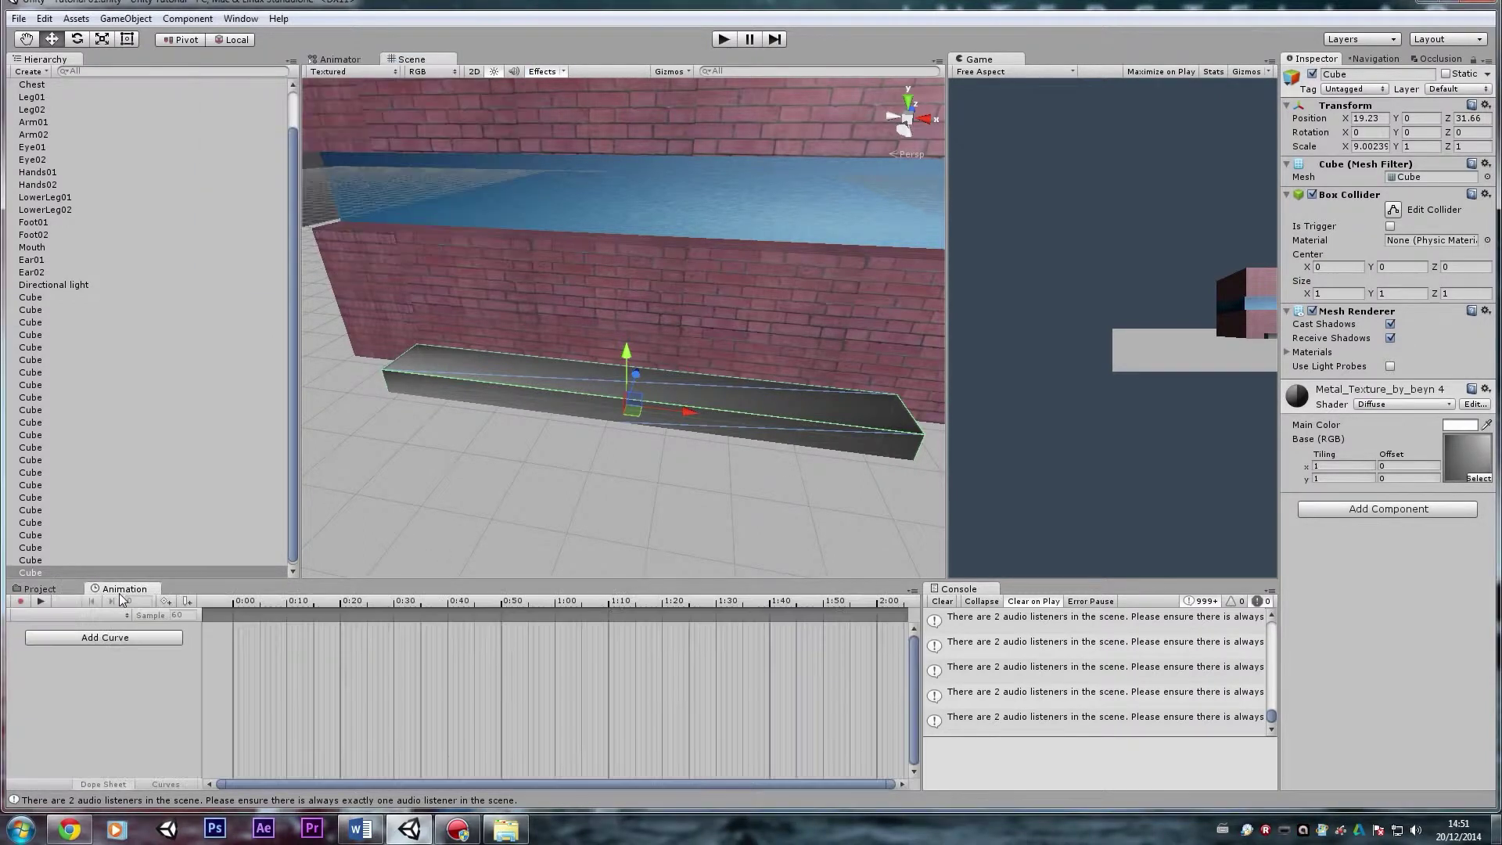
- Create an animation clip for the platform named "Lift - UpDown" in the Assets/Animation folder
left_click(21, 602)
left_click(250, 210)
key("BackSpace")
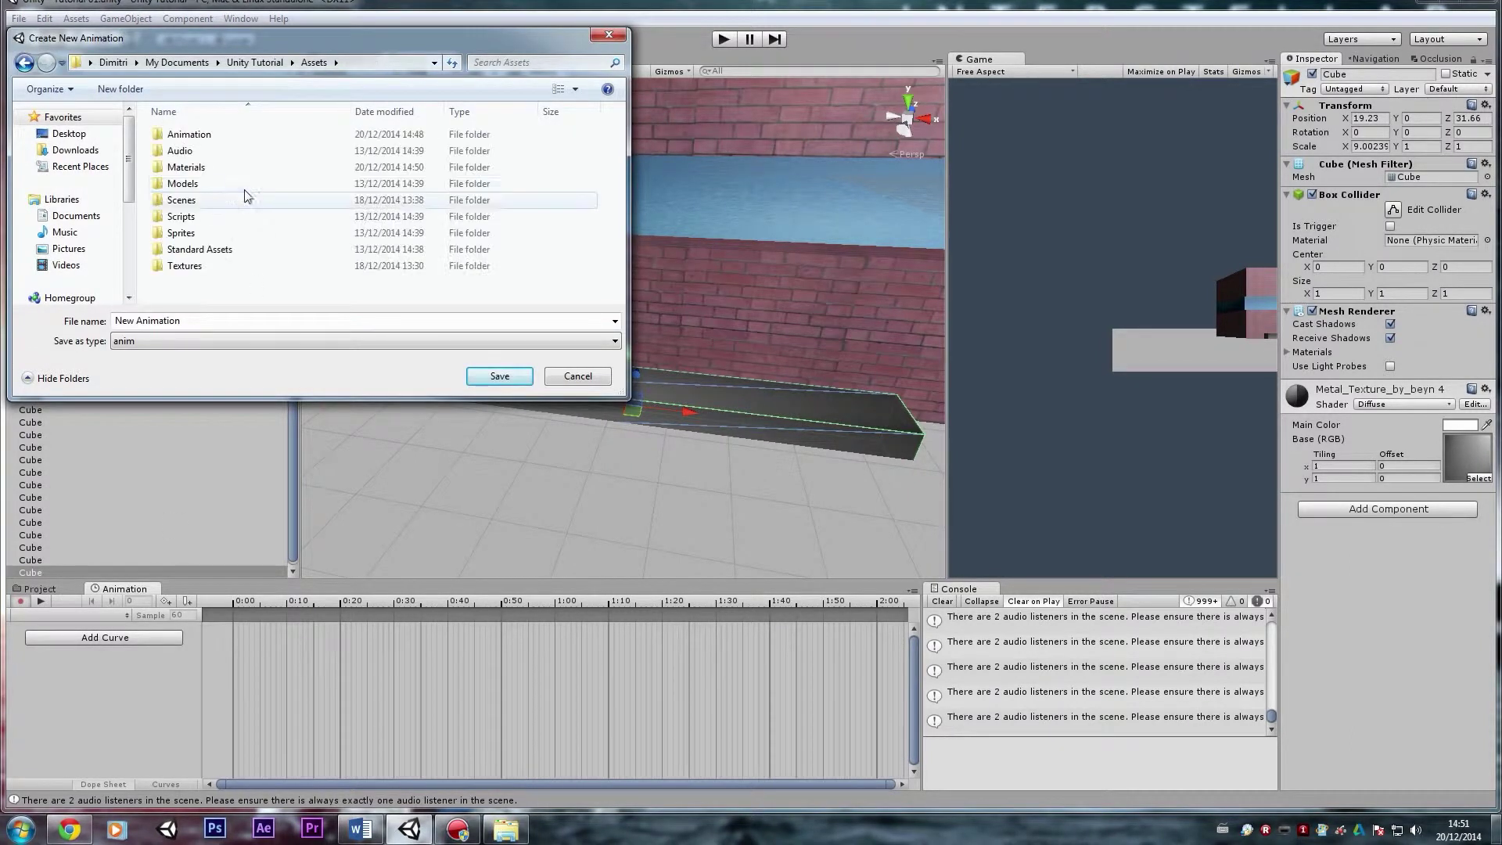
double_click(215, 138)
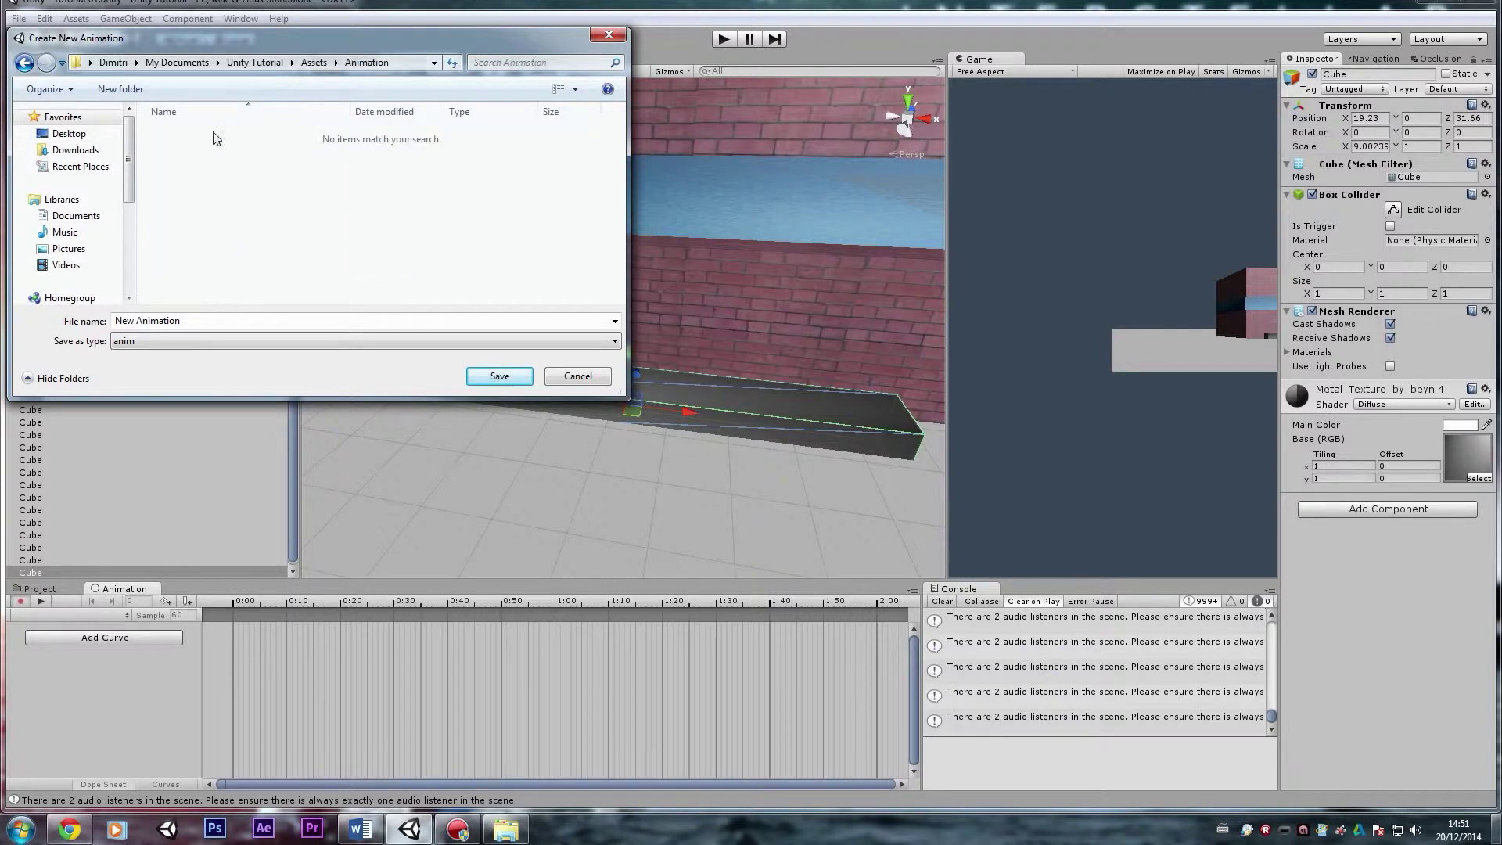
type("Lift - UpDown")
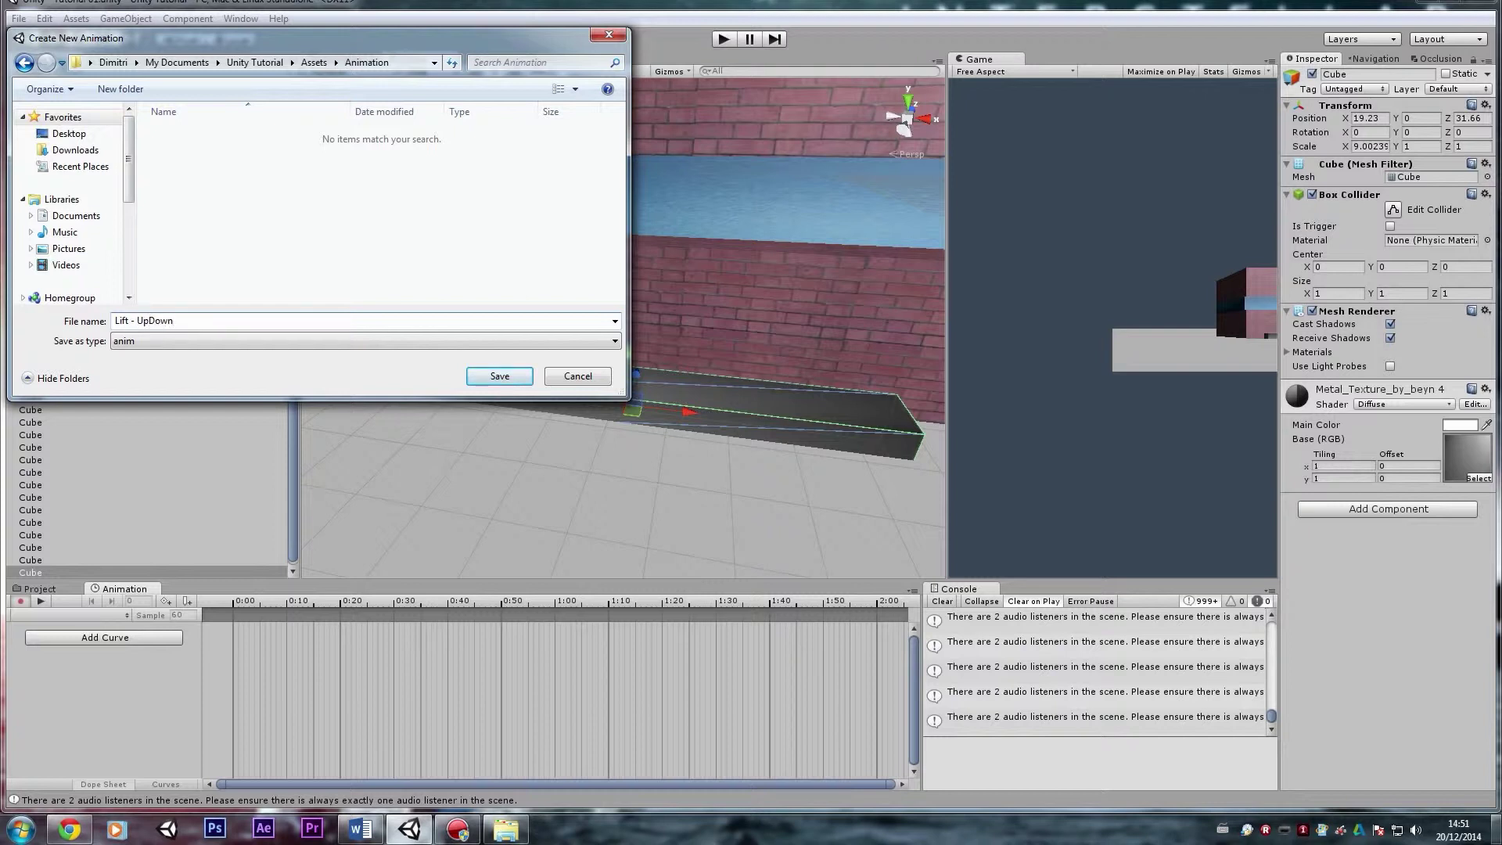
key("Return")
- Try adding a Transform Position curve to the Lift - UpDown clip and undo it
mouse_move(538, 309)
right_mouse_down()
mouse_move(556, 306)
mouse_move(543, 389)
mouse_move(557, 393)
mouse_move(563, 332)
mouse_move(536, 329)
right_mouse_up()
key("w")
key("d")
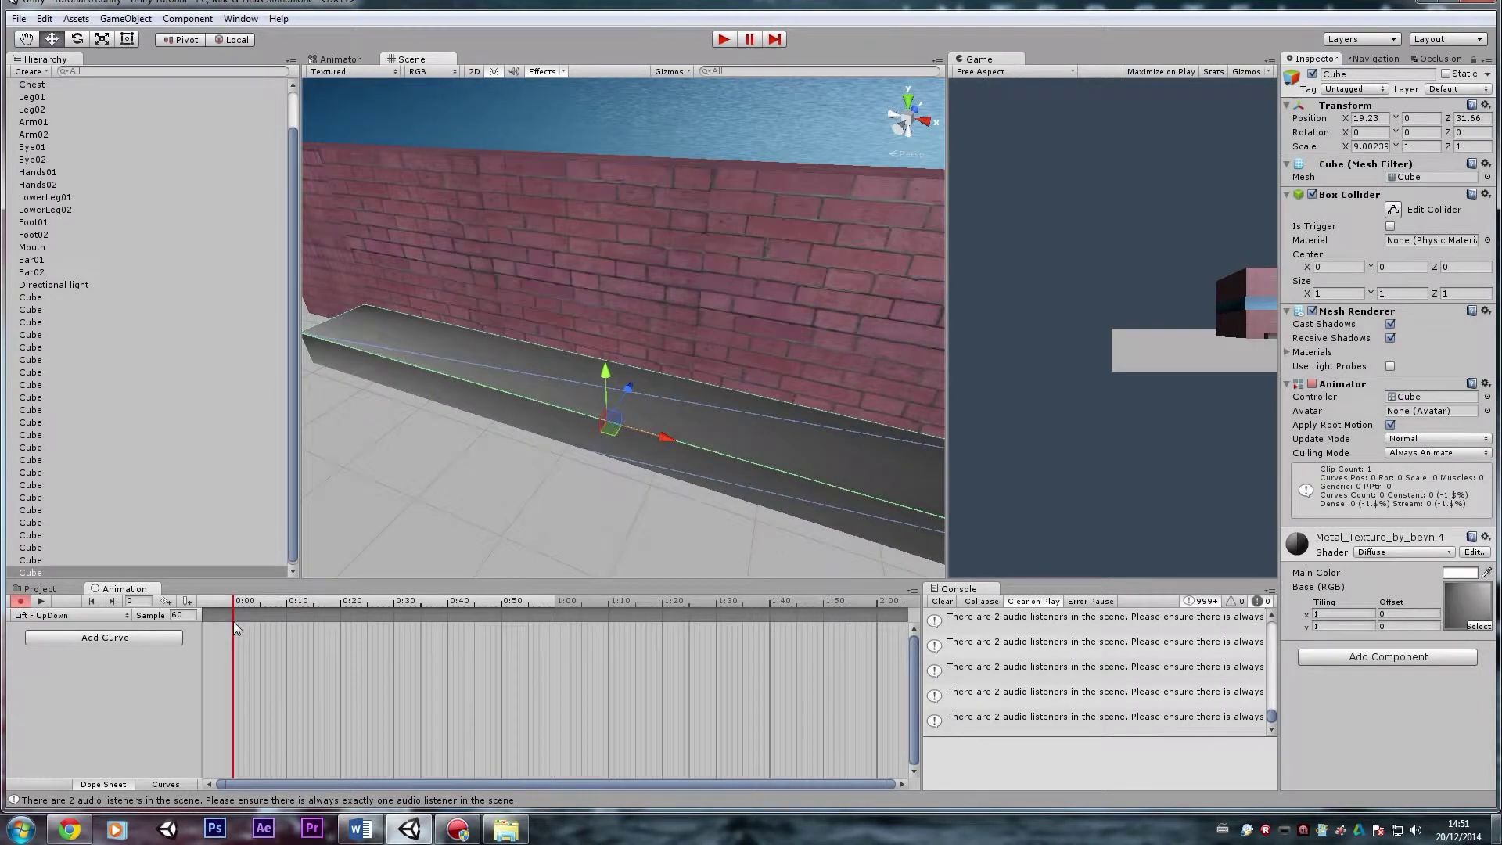
left_click(135, 637)
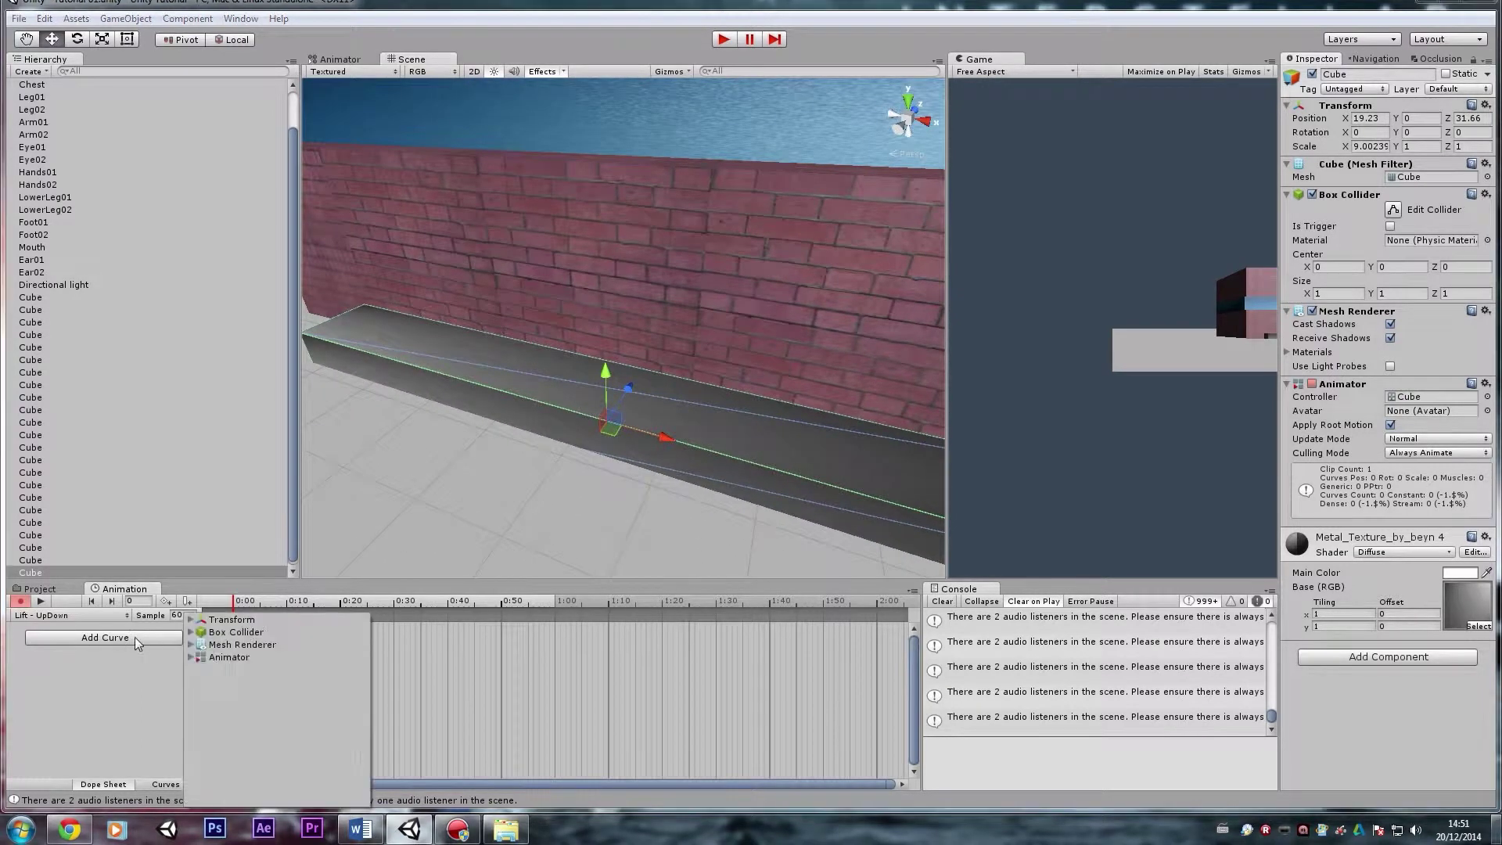
left_click(192, 621)
left_click(362, 631)
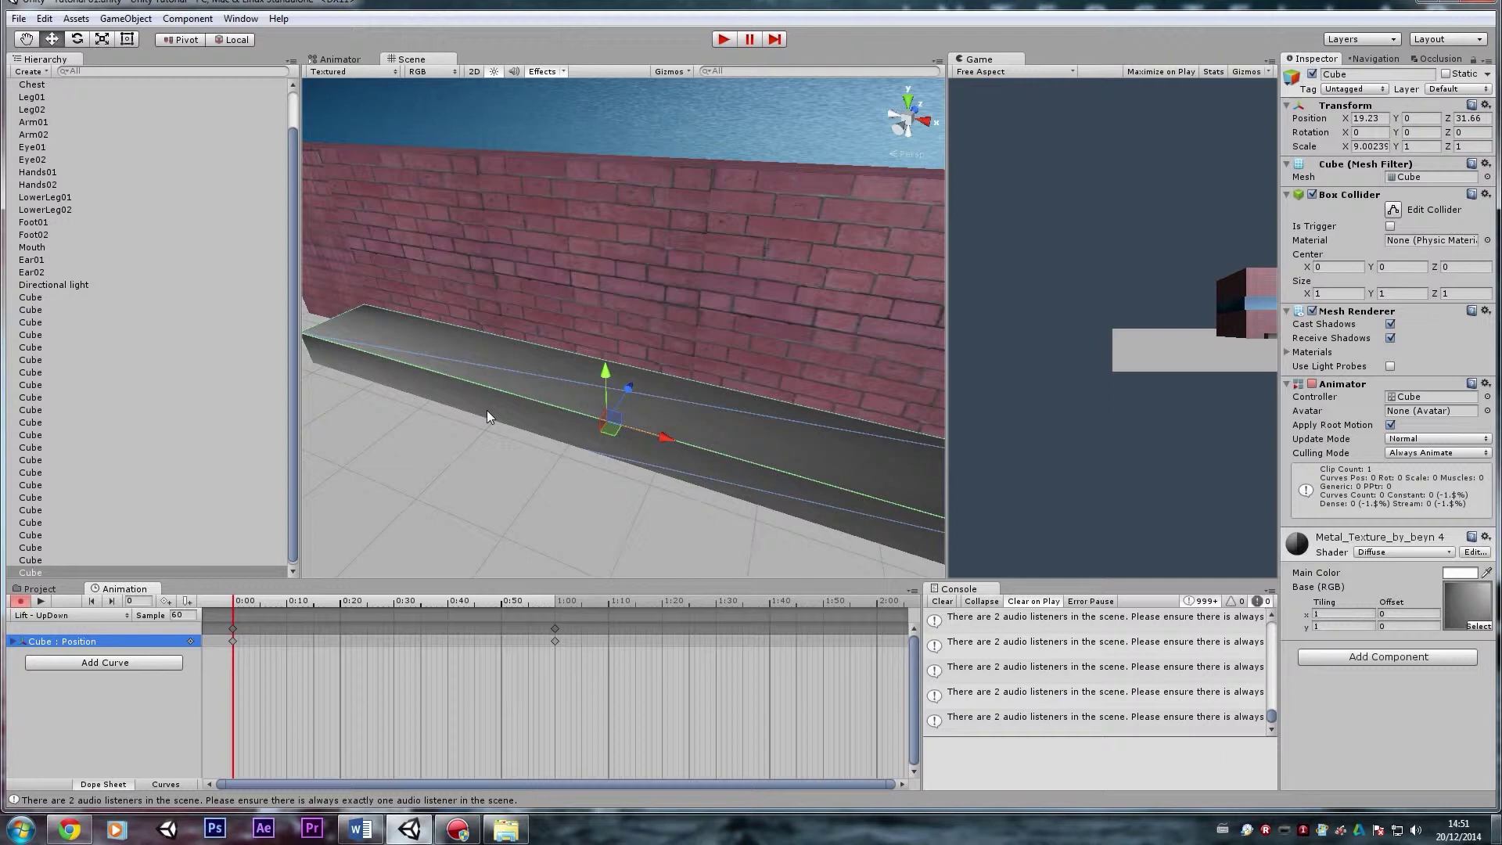
key("ctrl+z")
- Record a Position keyframe for the platform at 0:00 without changing its position
right_click_drag(576, 415, 614, 417)
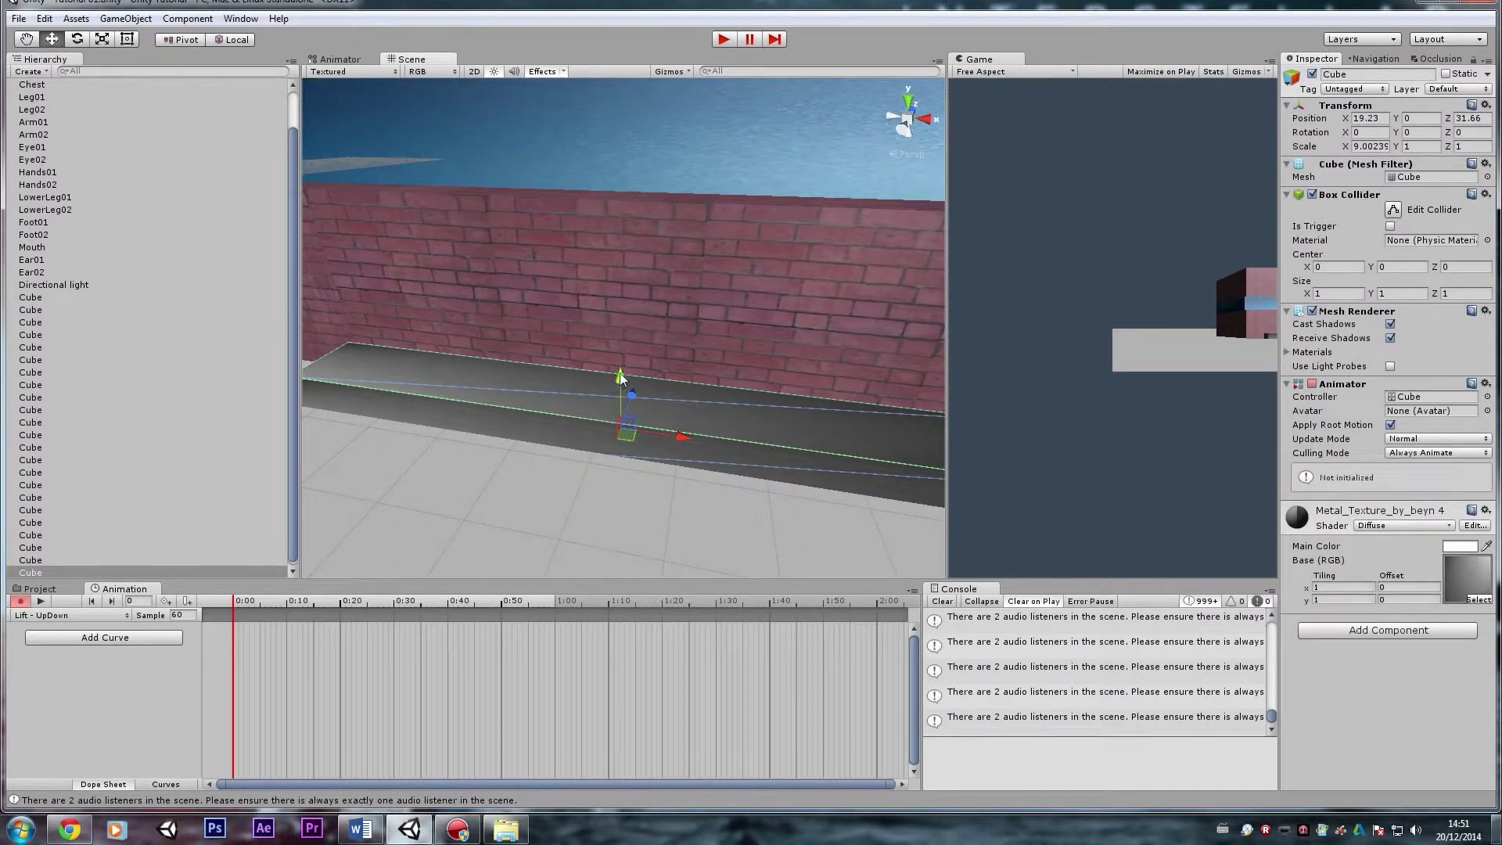
left_click(621, 378)
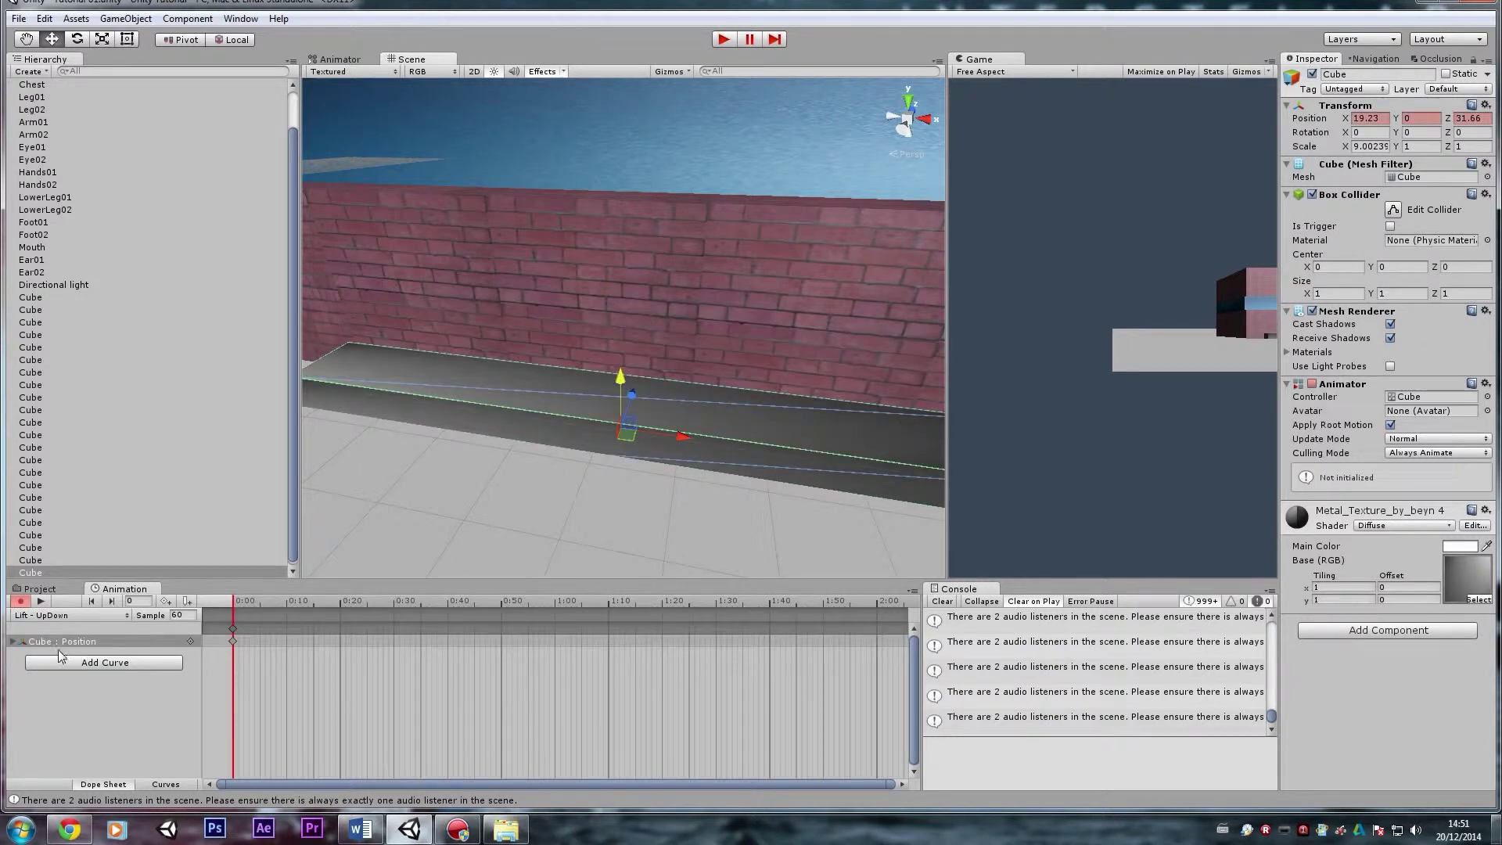
right_click_drag(470, 473, 594, 403)
key("e")
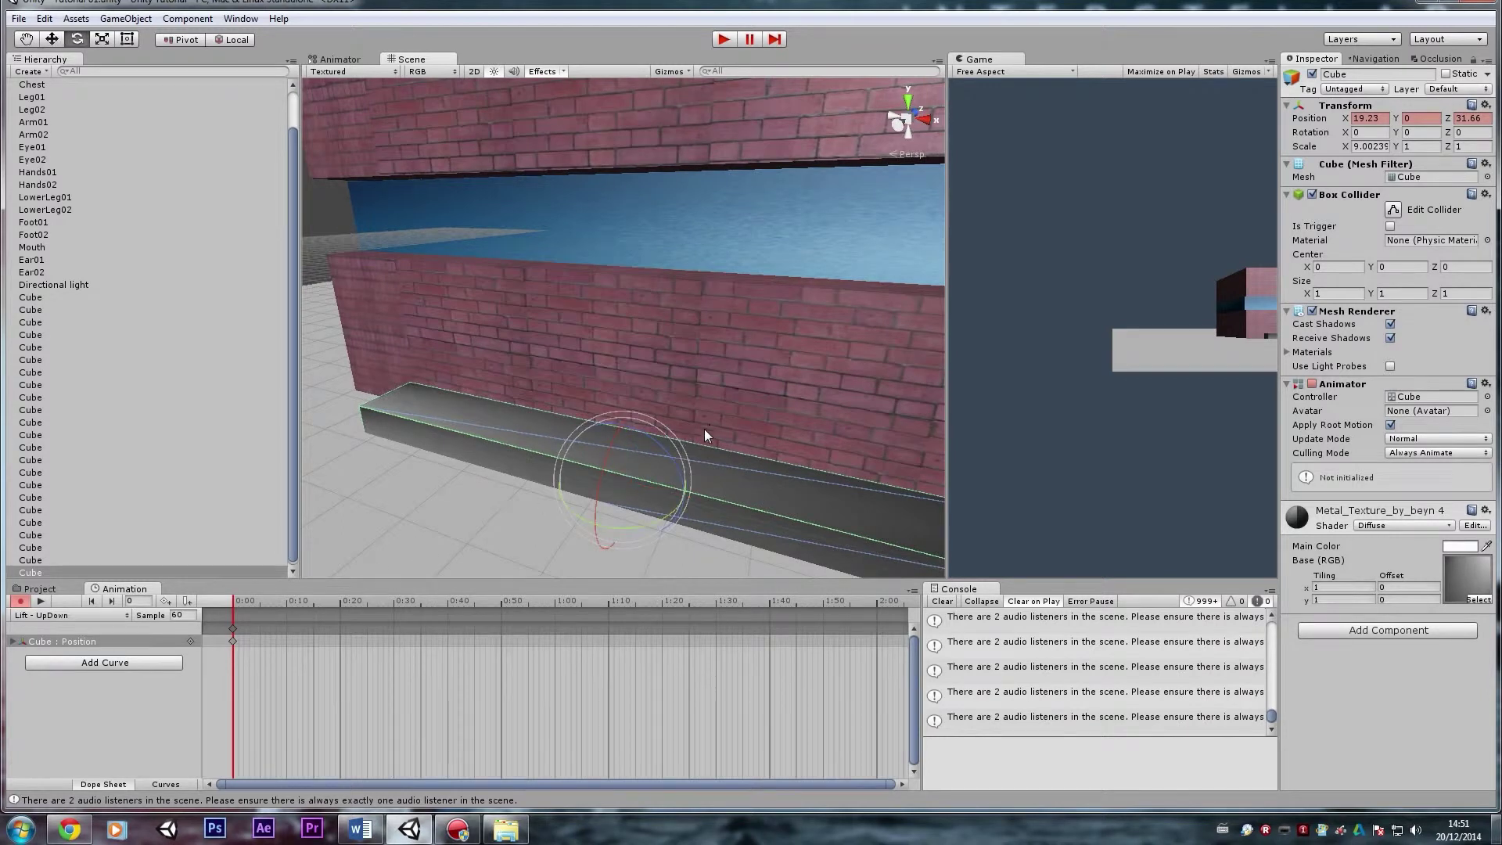
mouse_move(665, 449)
left_mouse_down()
mouse_move(697, 471)
mouse_move(678, 451)
left_mouse_up()
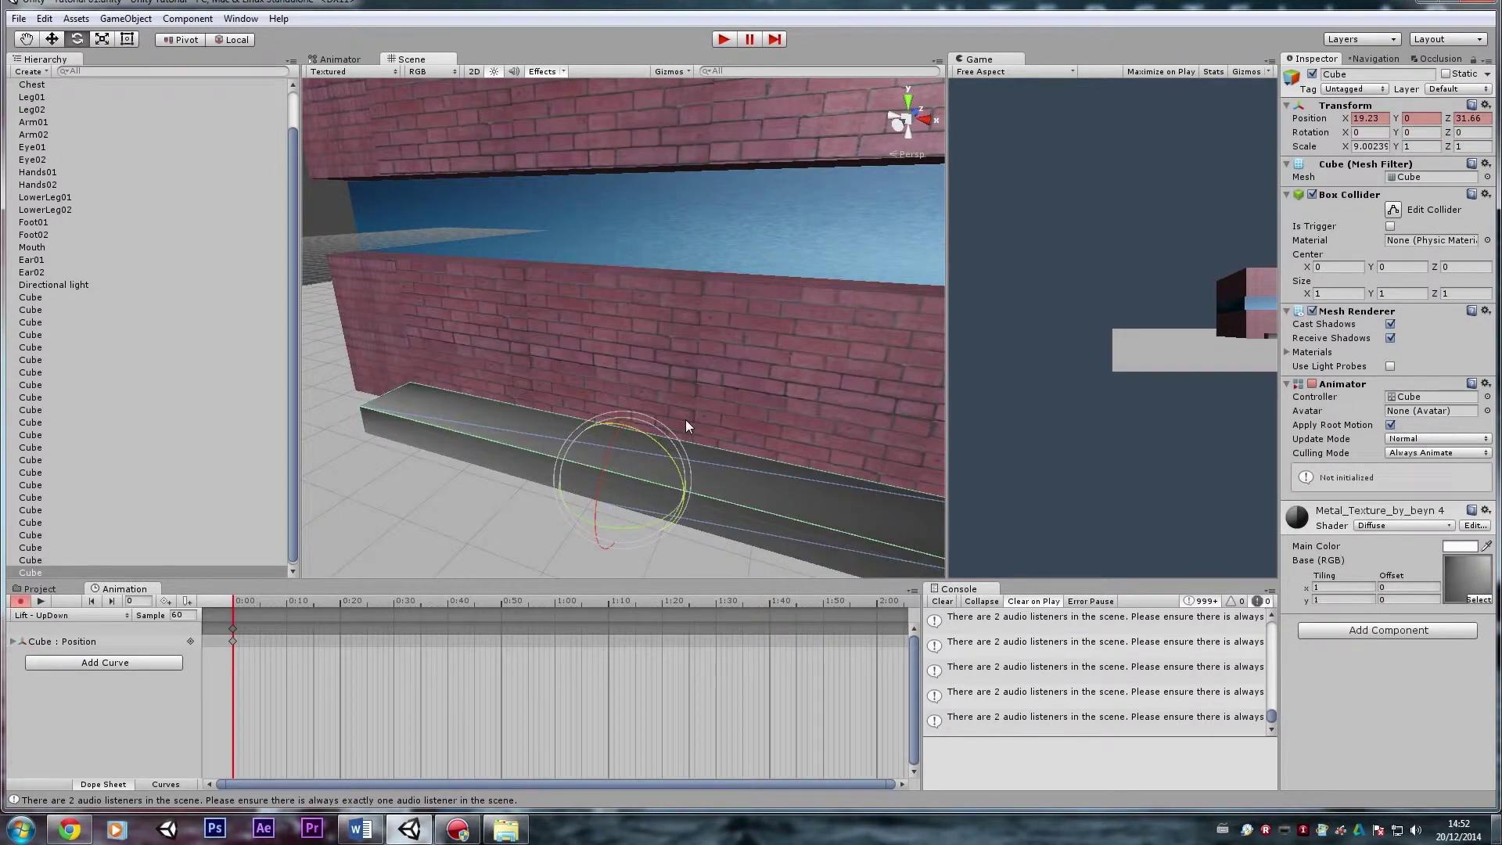
right_click_drag(686, 419, 660, 489)
key("w")
right_click_drag(506, 488, 498, 498)
key("s")
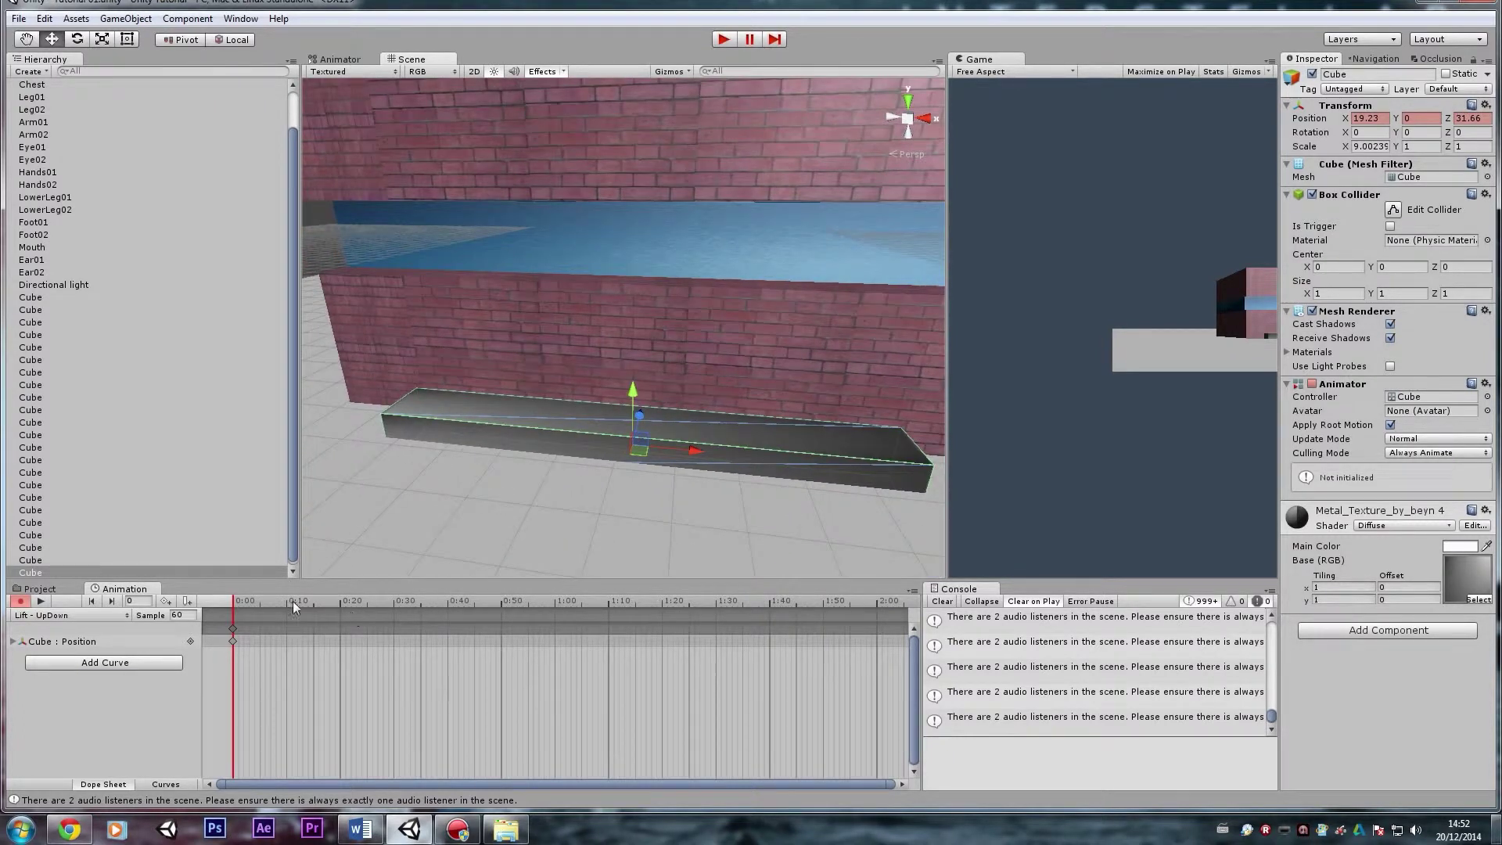
- Add a Position keyframe at 5:00 (frame 300) with the platform still at its starting height
left_click_drag(558, 602, 556, 603)
scroll(662, 684, "down", 8)
scroll(657, 678, "down", 2)
left_click_drag(704, 607, 695, 604)
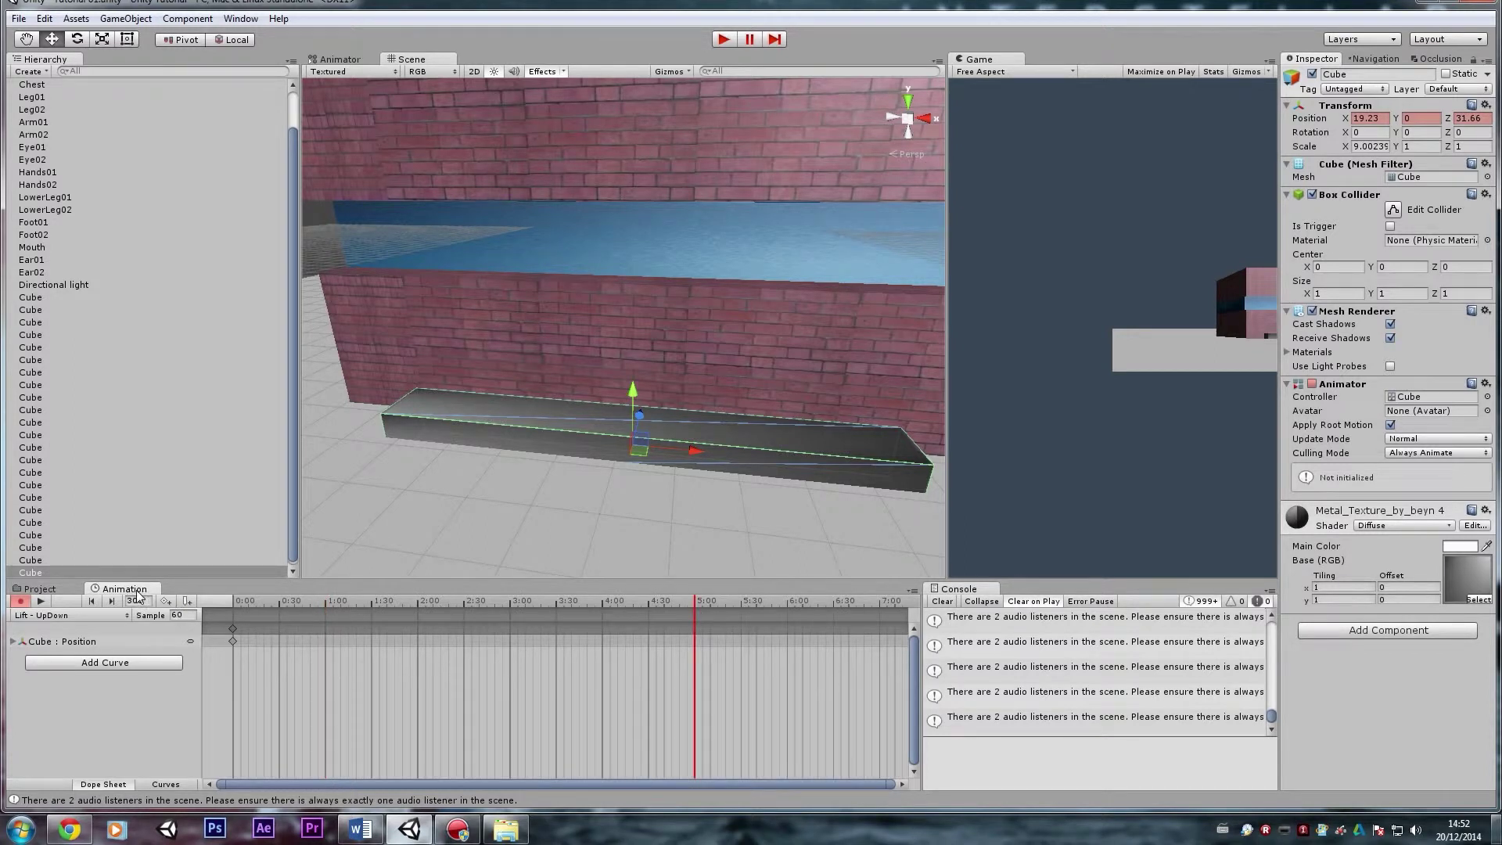
left_click_drag(237, 629, 224, 618)
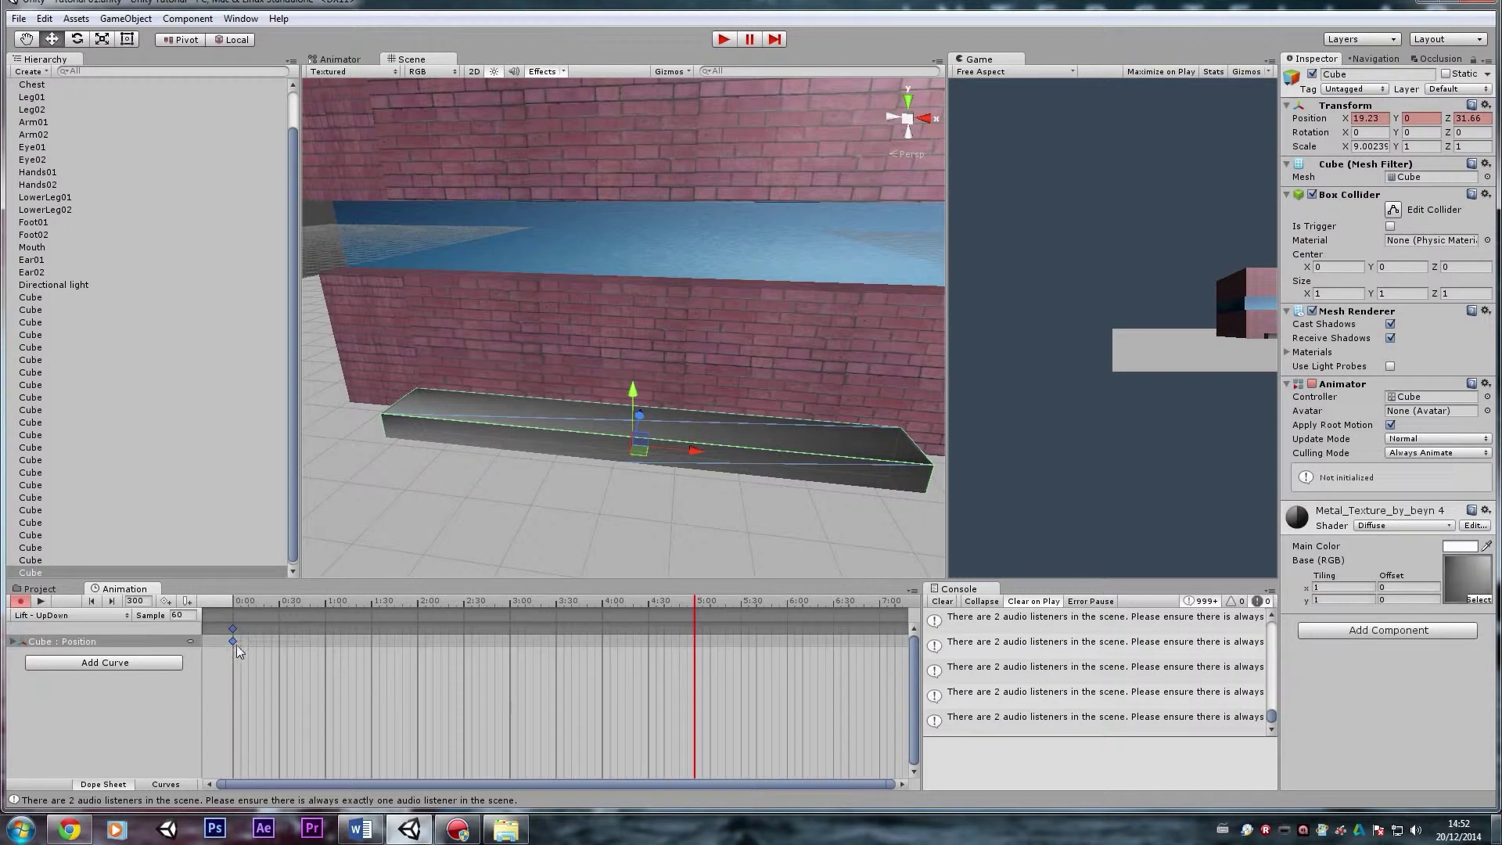
double_click(695, 627)
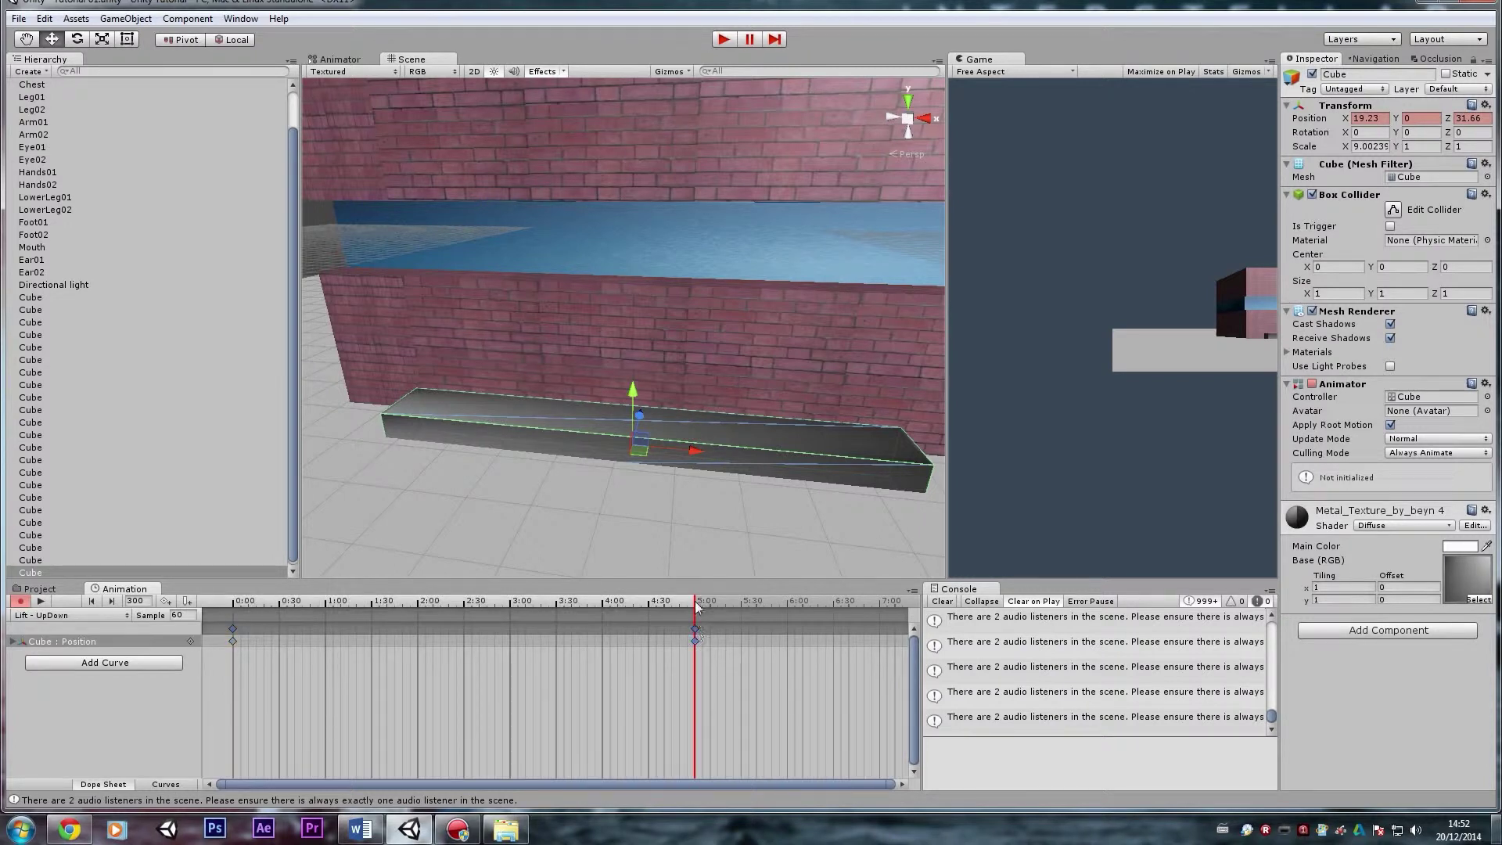
- At 2:30 (frame 150), raise the platform near the top of the brick building to record the lift's high position
left_click_drag(674, 599, 464, 636)
key("s")
mouse_move(617, 435)
right_mouse_down()
mouse_move(607, 466)
mouse_move(621, 392)
mouse_move(625, 407)
right_mouse_up()
left_click_drag(617, 374, 626, 216)
key("w")
right_click_drag(640, 281, 630, 329)
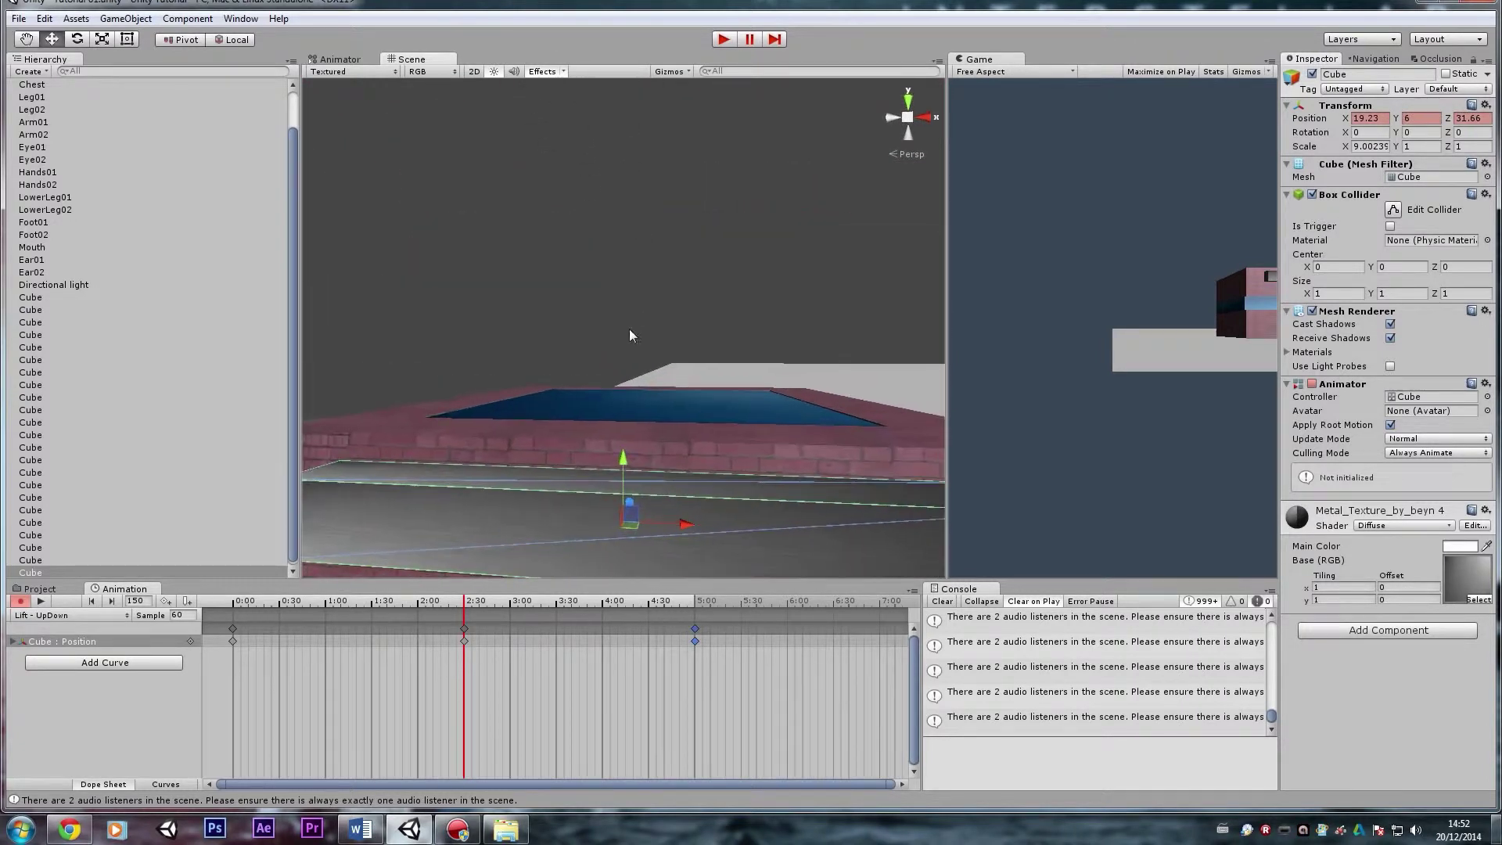
mouse_move(621, 455)
left_mouse_down()
mouse_move(628, 417)
mouse_move(537, 429)
mouse_move(587, 472)
mouse_move(622, 462)
left_mouse_up()
- Preview the lift animation from the start and turn off animation recording
right_click_drag(622, 462, 635, 522)
key("s")
left_click_drag(465, 604, 160, 621)
left_click(41, 601)
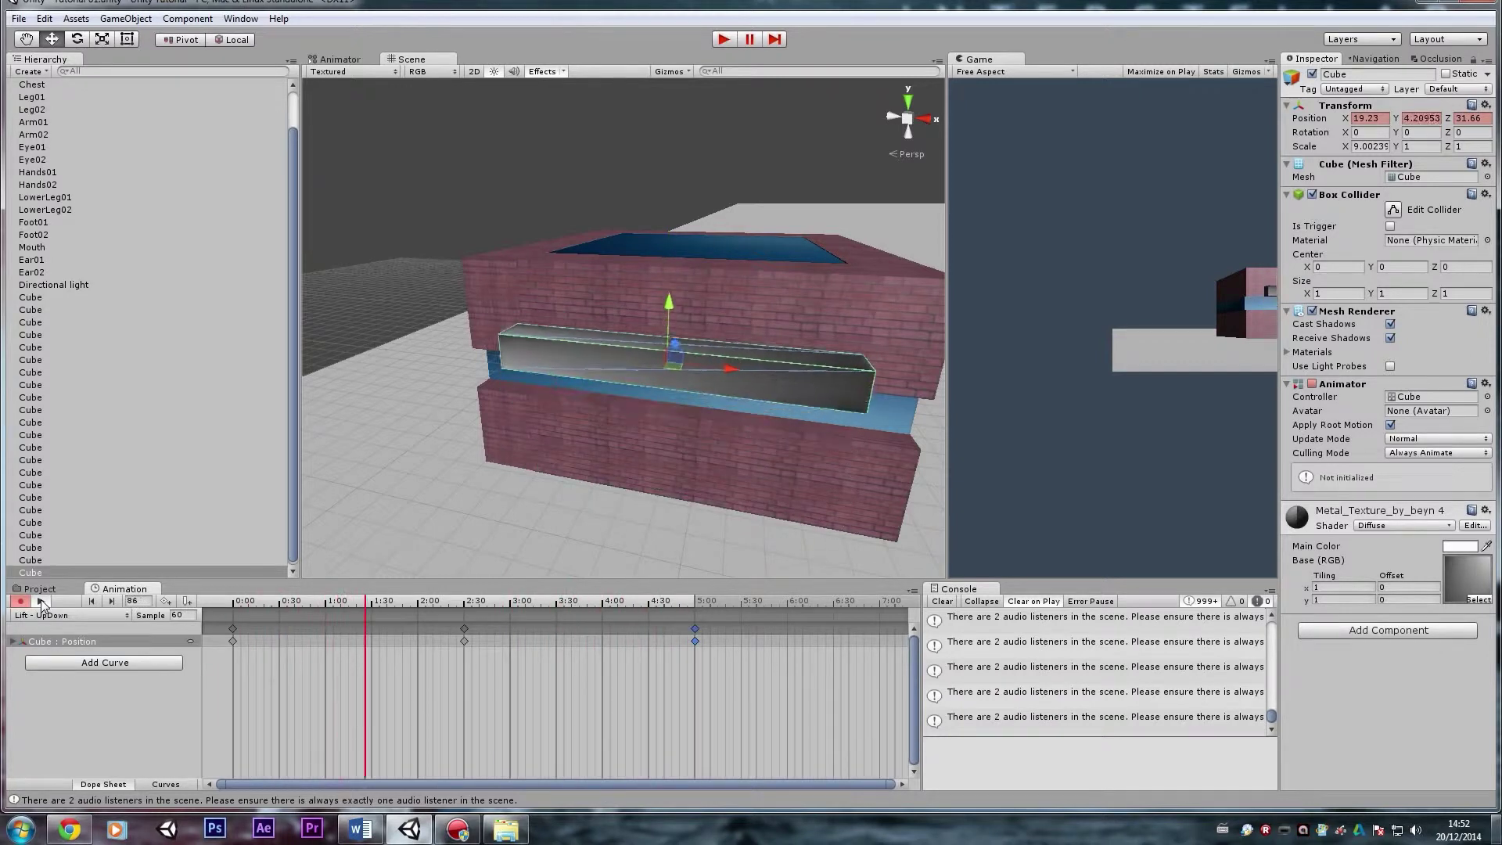
left_click(19, 602)
- Add the First Person Controller prefab from Standard Assets/Character Controllers to the scene near the character model
key("s")
right_click_drag(399, 490, 469, 477)
left_click(42, 591)
key("s")
left_click(116, 617)
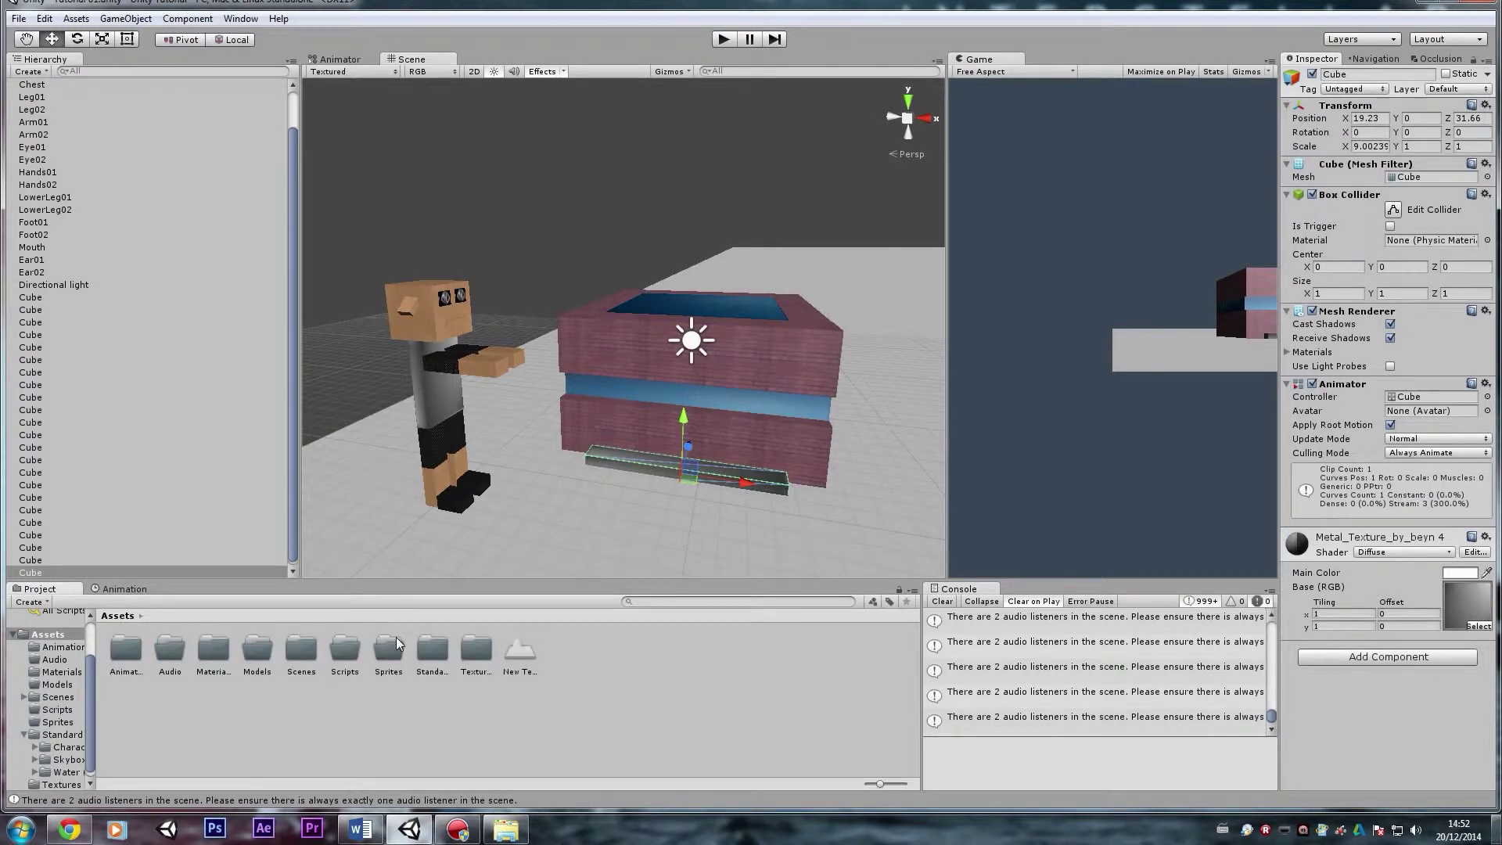
double_click(432, 650)
left_click(127, 653)
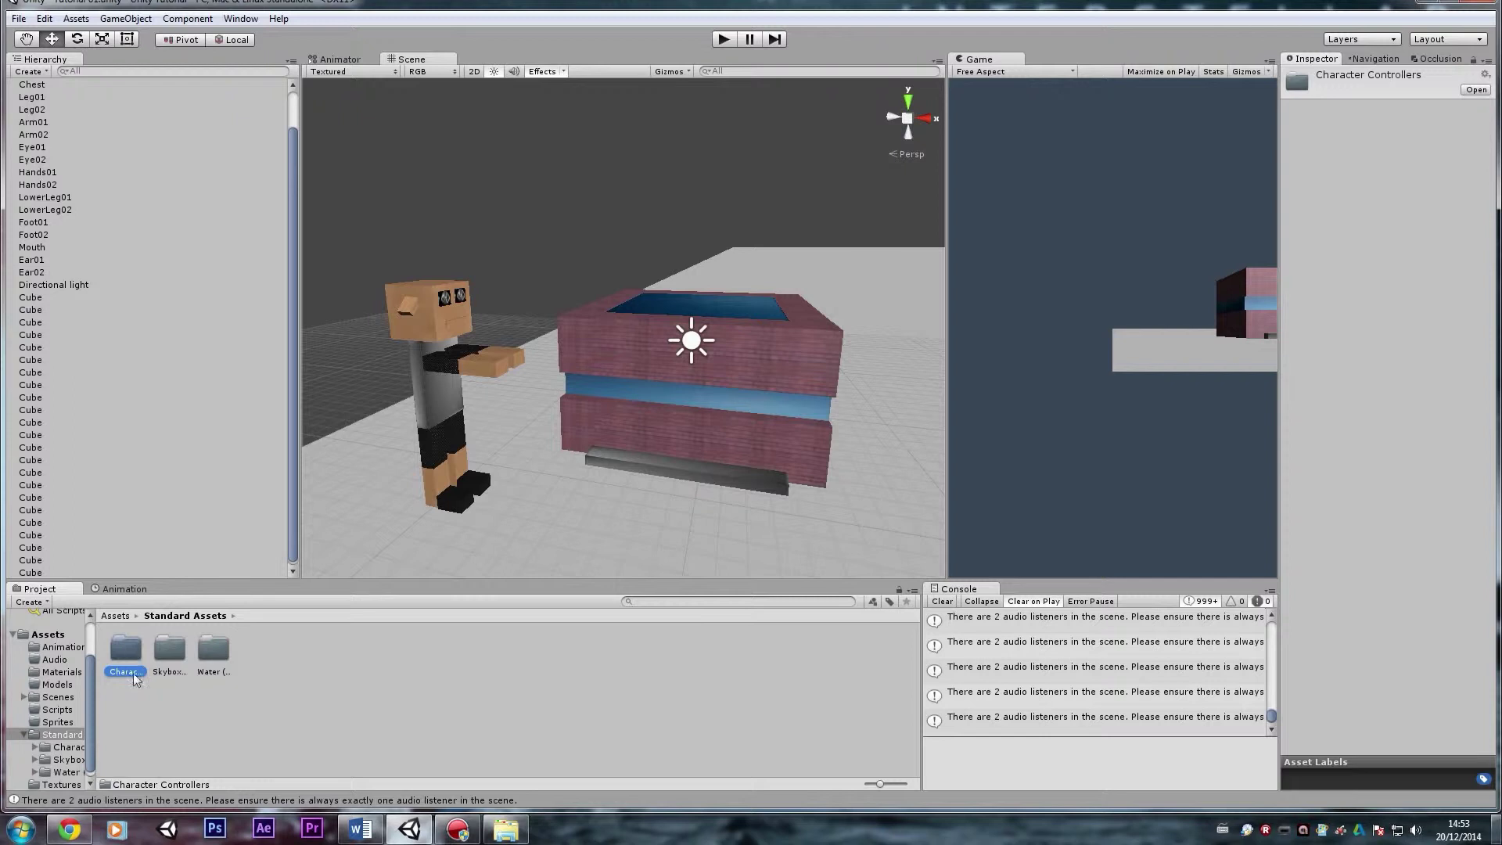
double_click(123, 653)
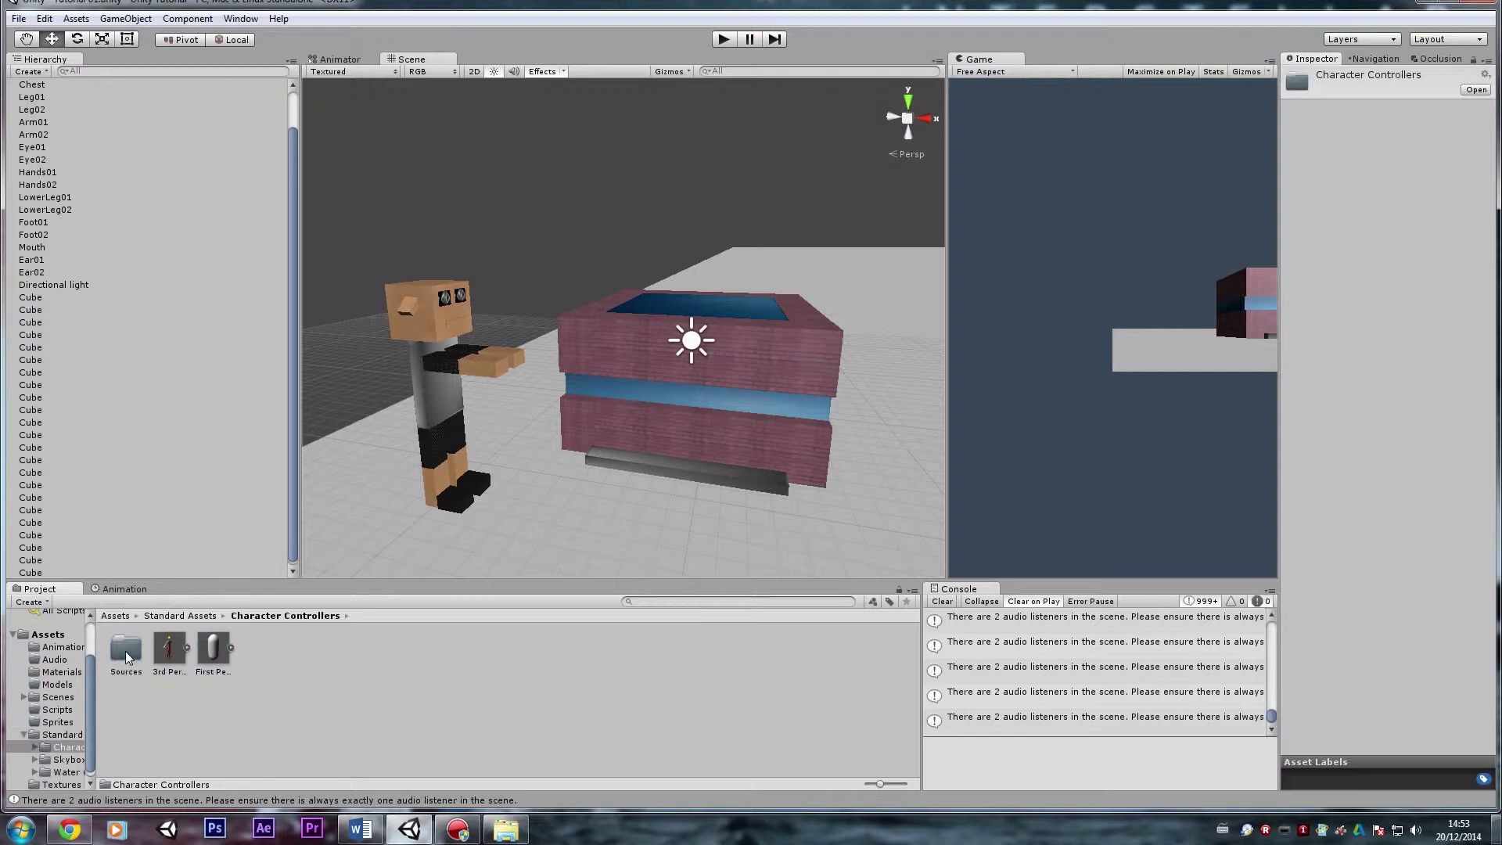
left_click_drag(215, 674, 518, 560)
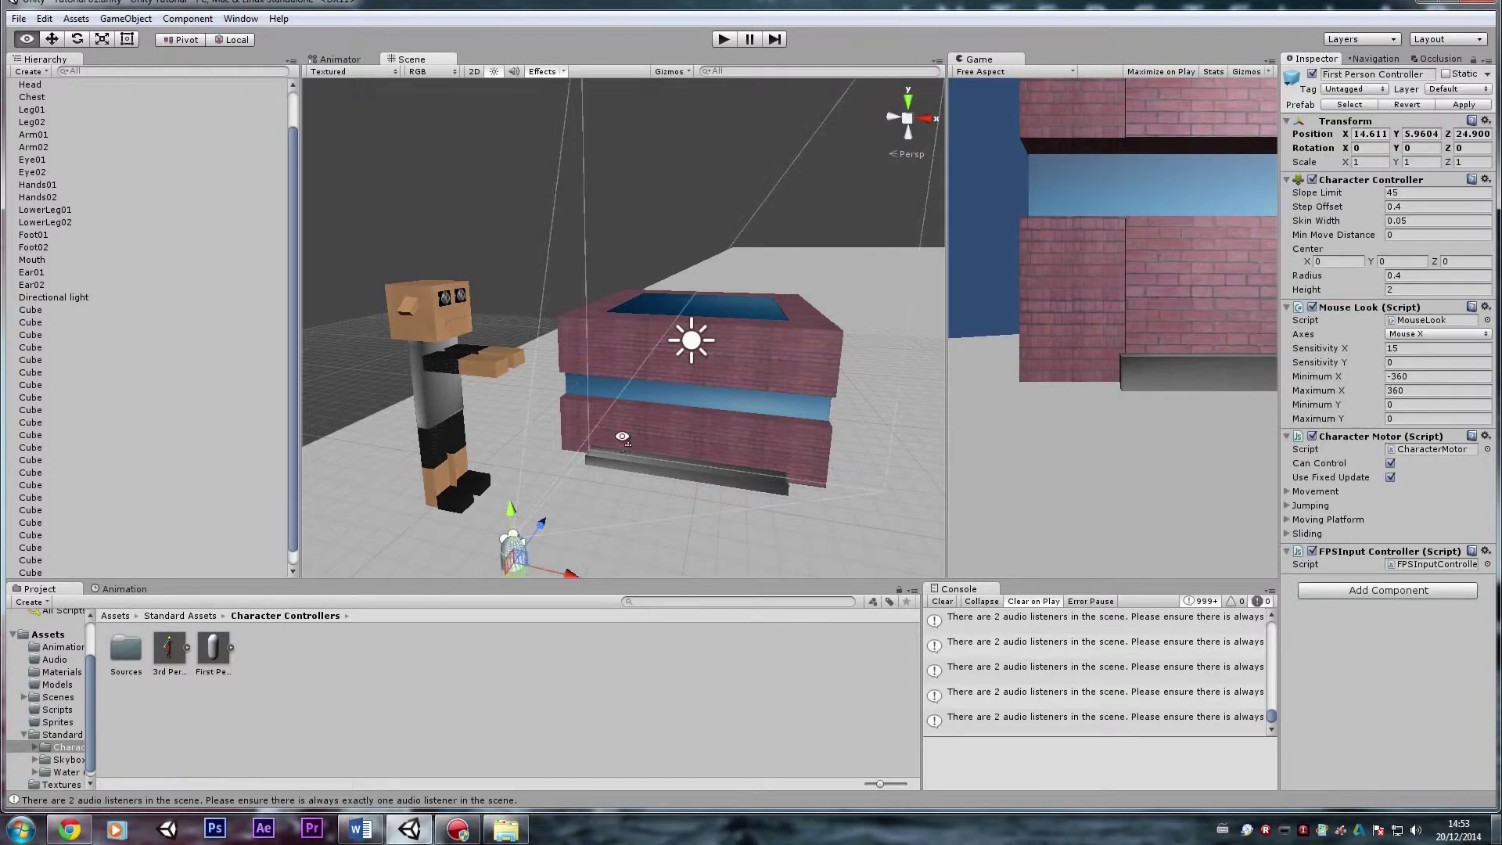
- Lower the First Person Controller toward the floor, to a Y position of about 1.465
left_click_drag(624, 440, 611, 509, "alt")
right_click_drag(611, 509, 672, 416)
key("f")
key("s")
right_click_drag(578, 410, 579, 385)
left_click_drag(582, 317, 588, 179)
scroll(588, 179, "down", 3)
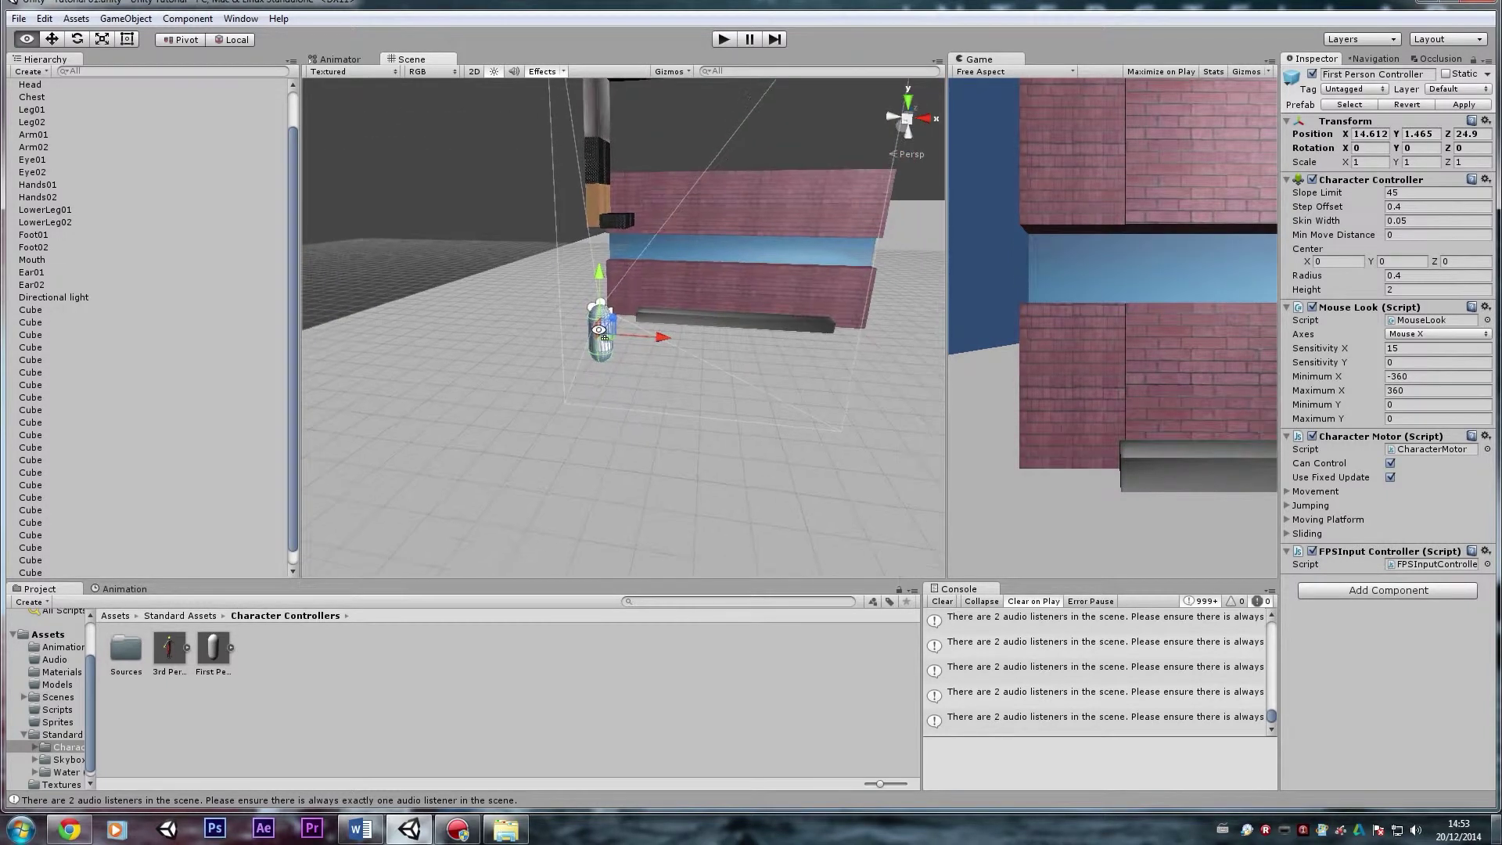
- Run the scene with a wider Game view, walk to the brick building and jump onto the moving lift
left_click(723, 39)
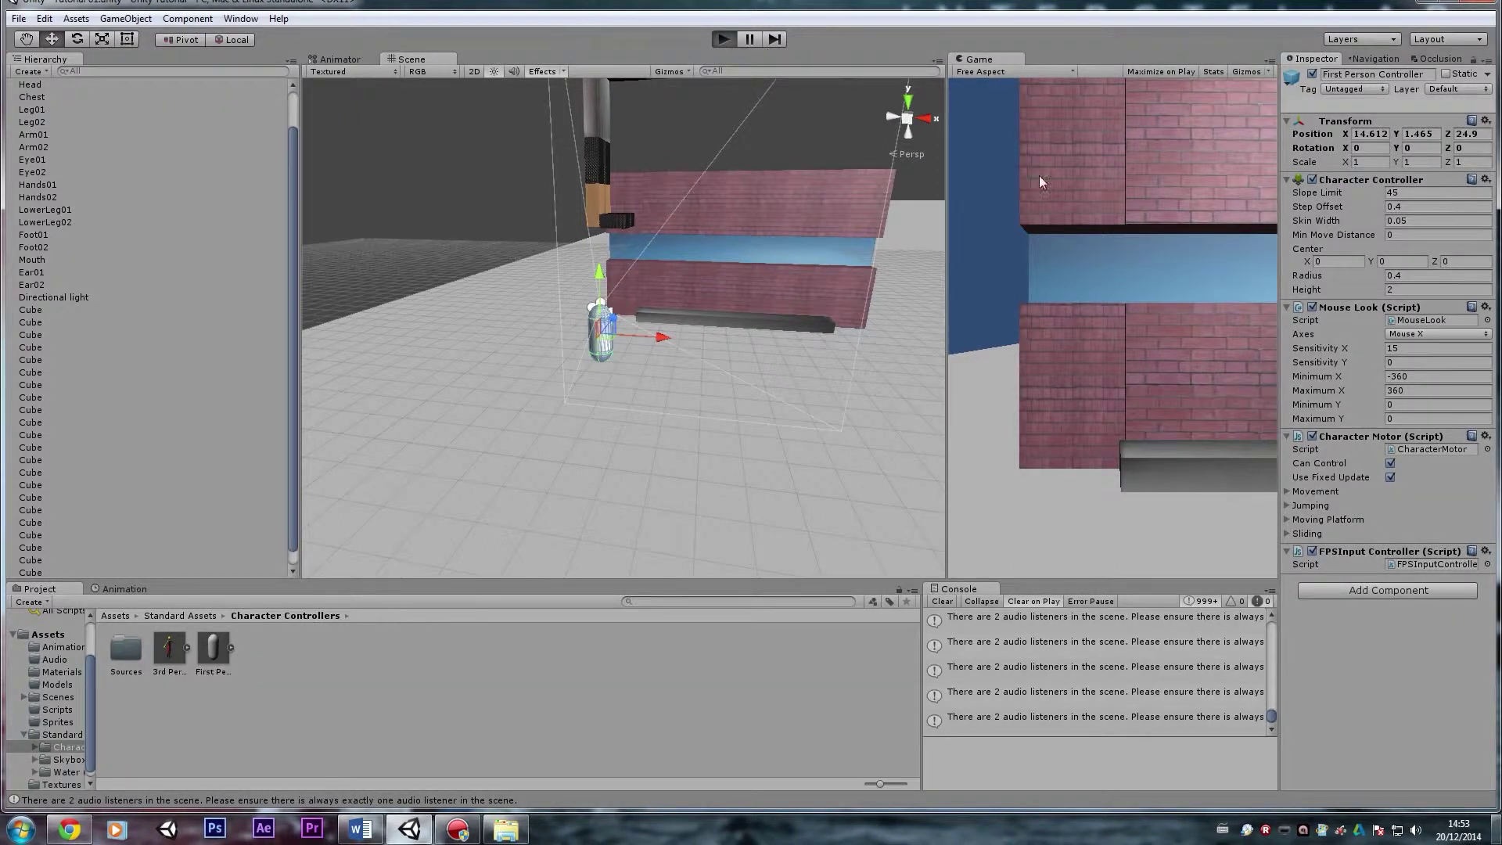
left_click_drag(946, 269, 786, 254)
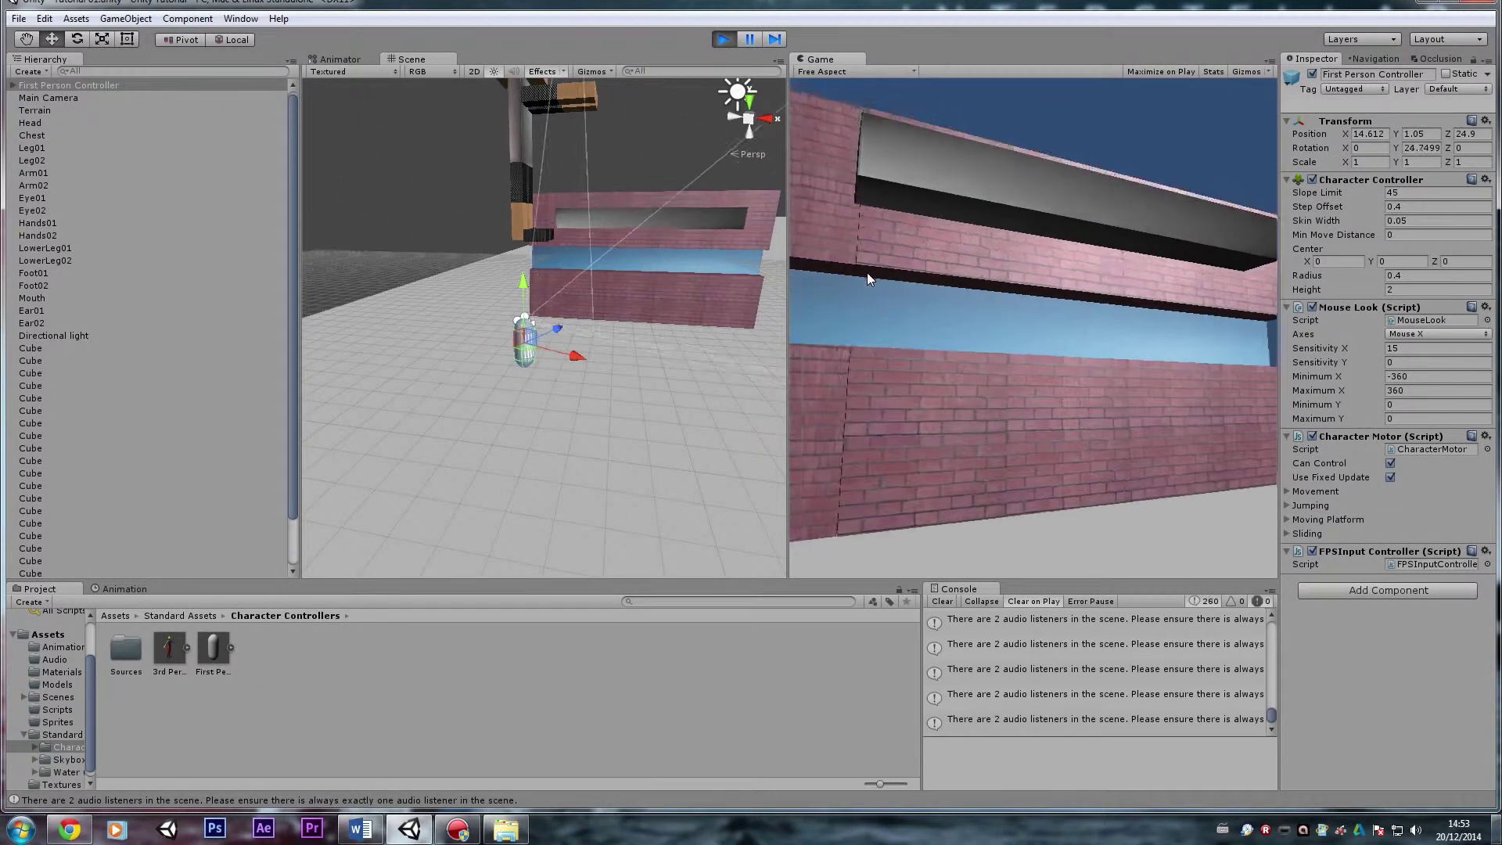
key("w")
key("w")
key("space")
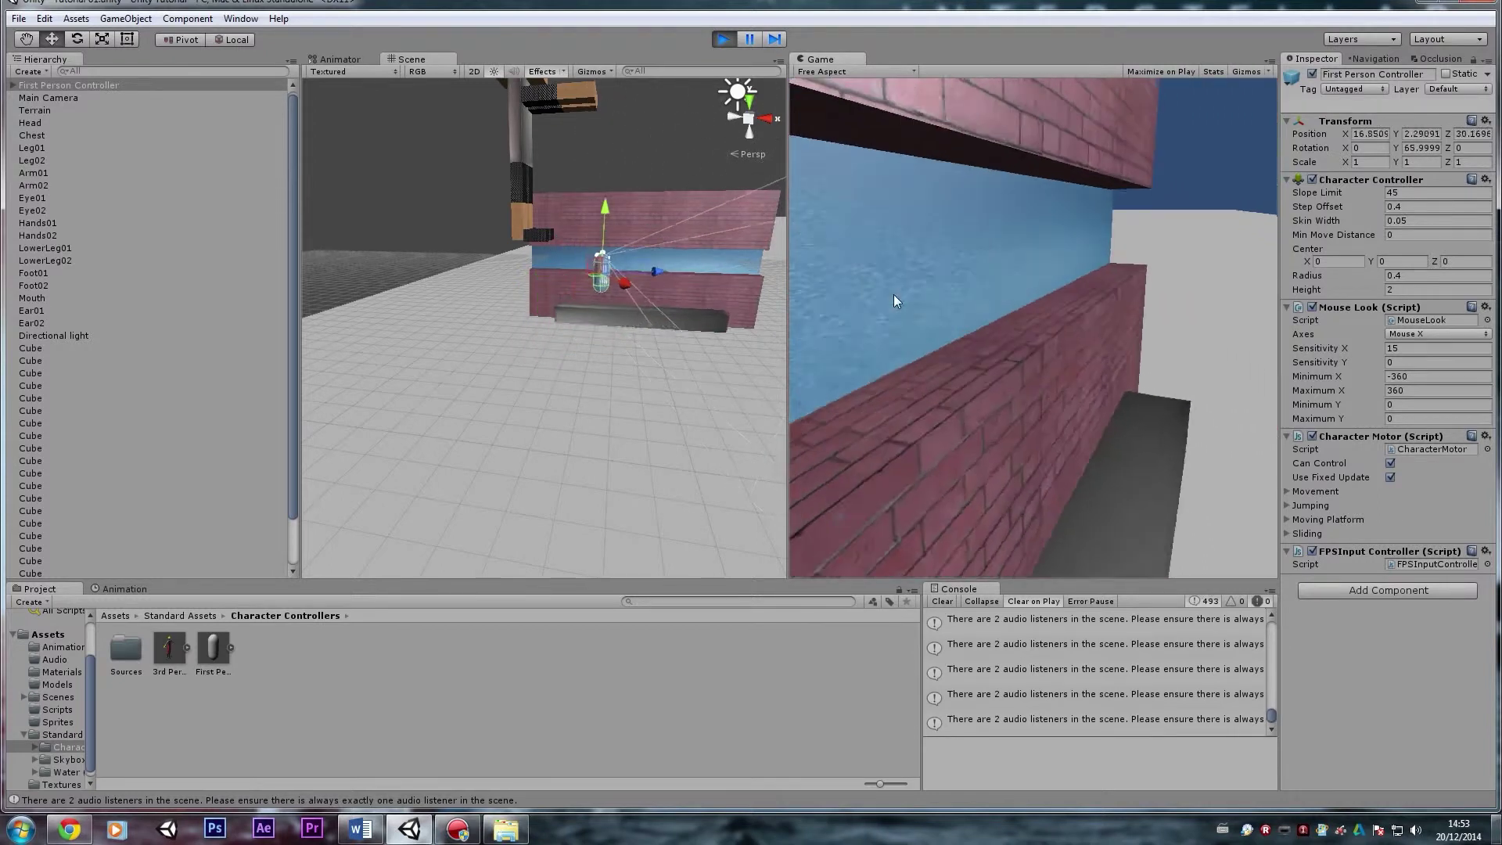
key("space")
key("a")
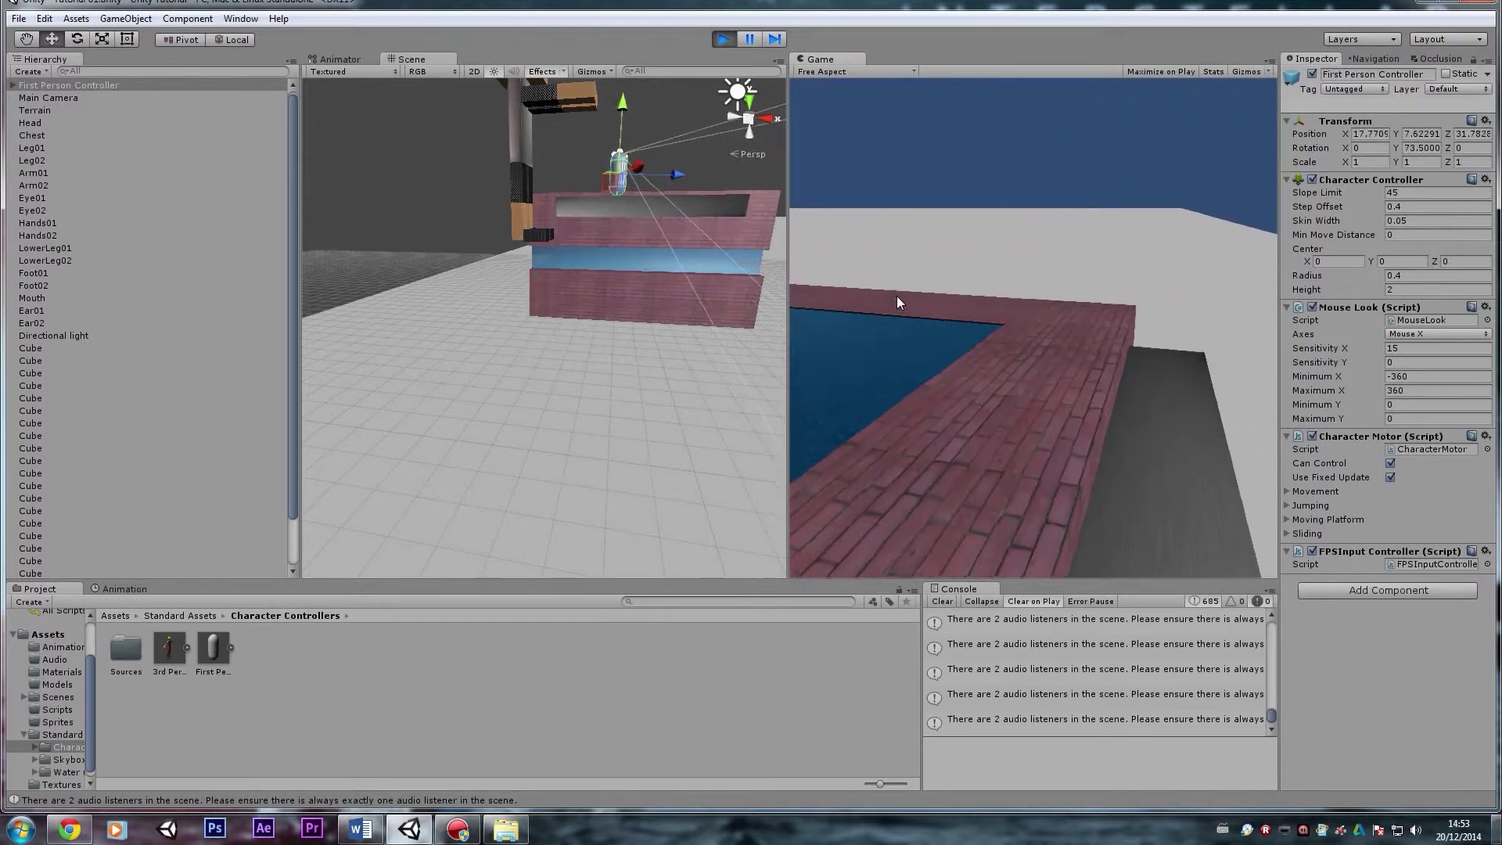
- Test stepping between the building's roof and the lift, return to the ground and stop the scene
key("a")
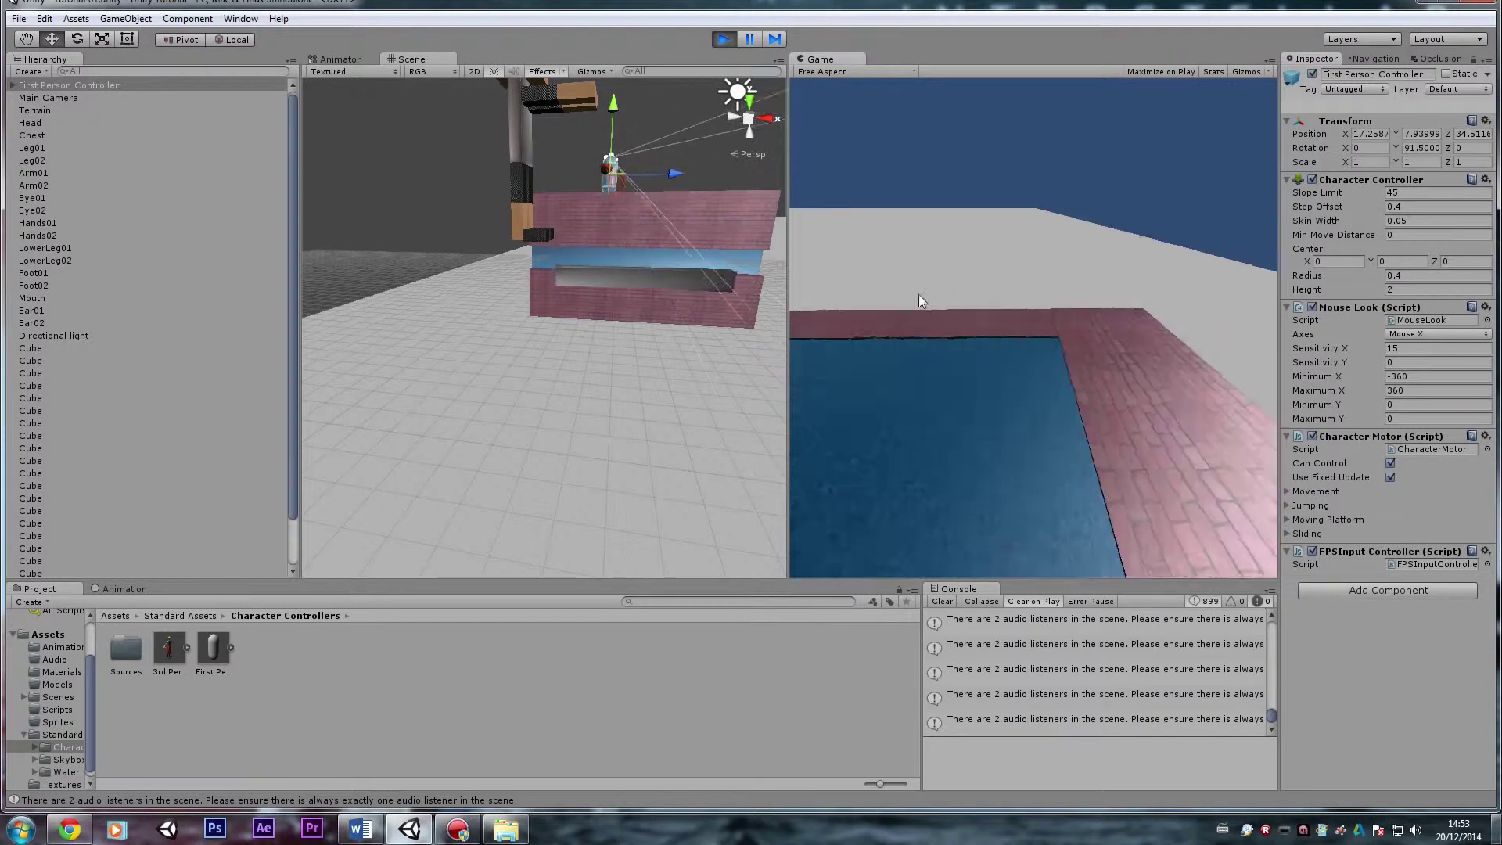
key("w")
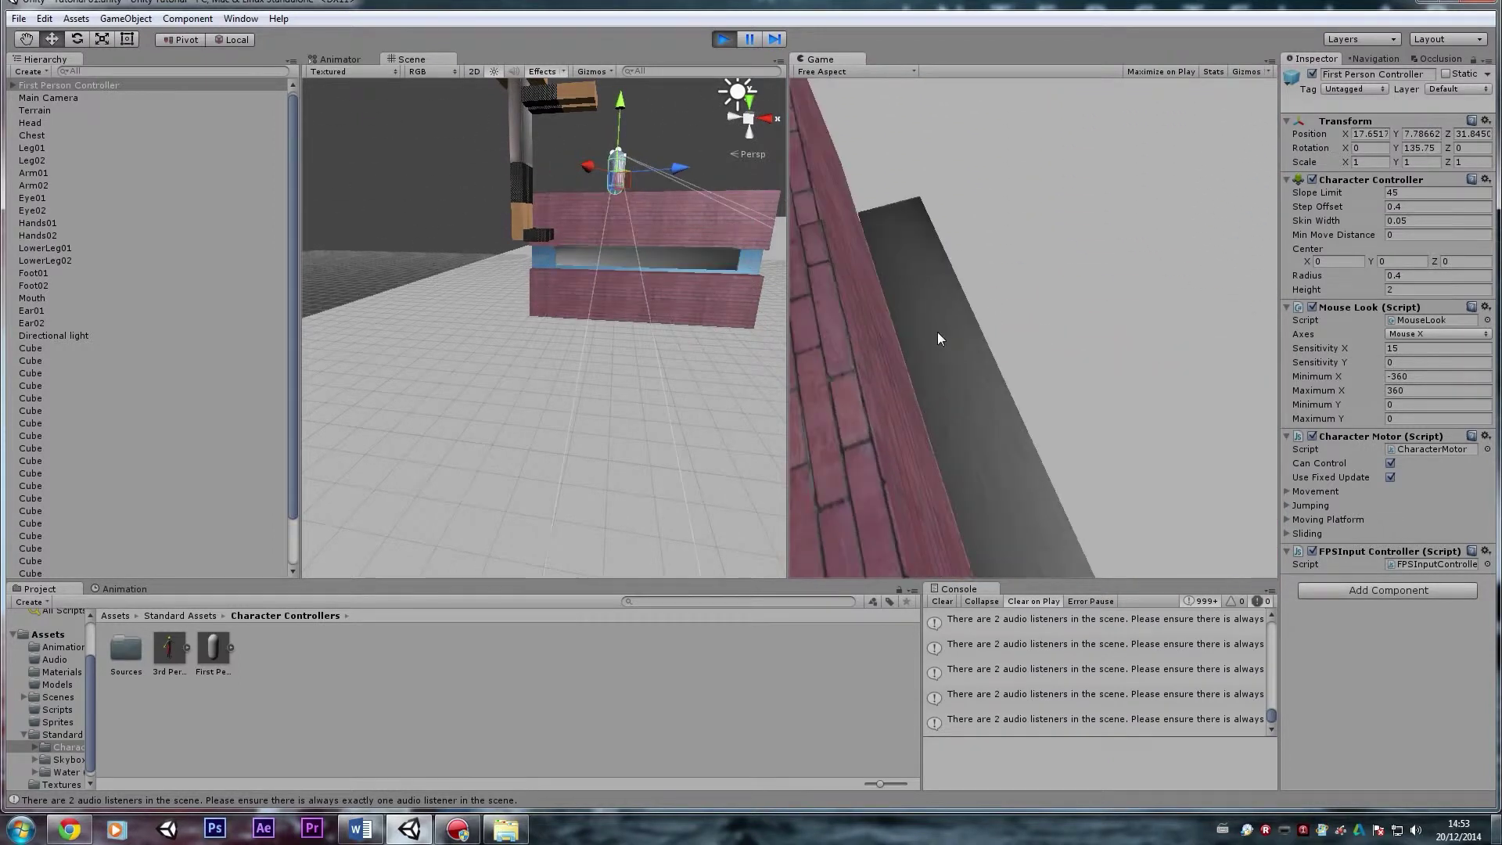
key("d")
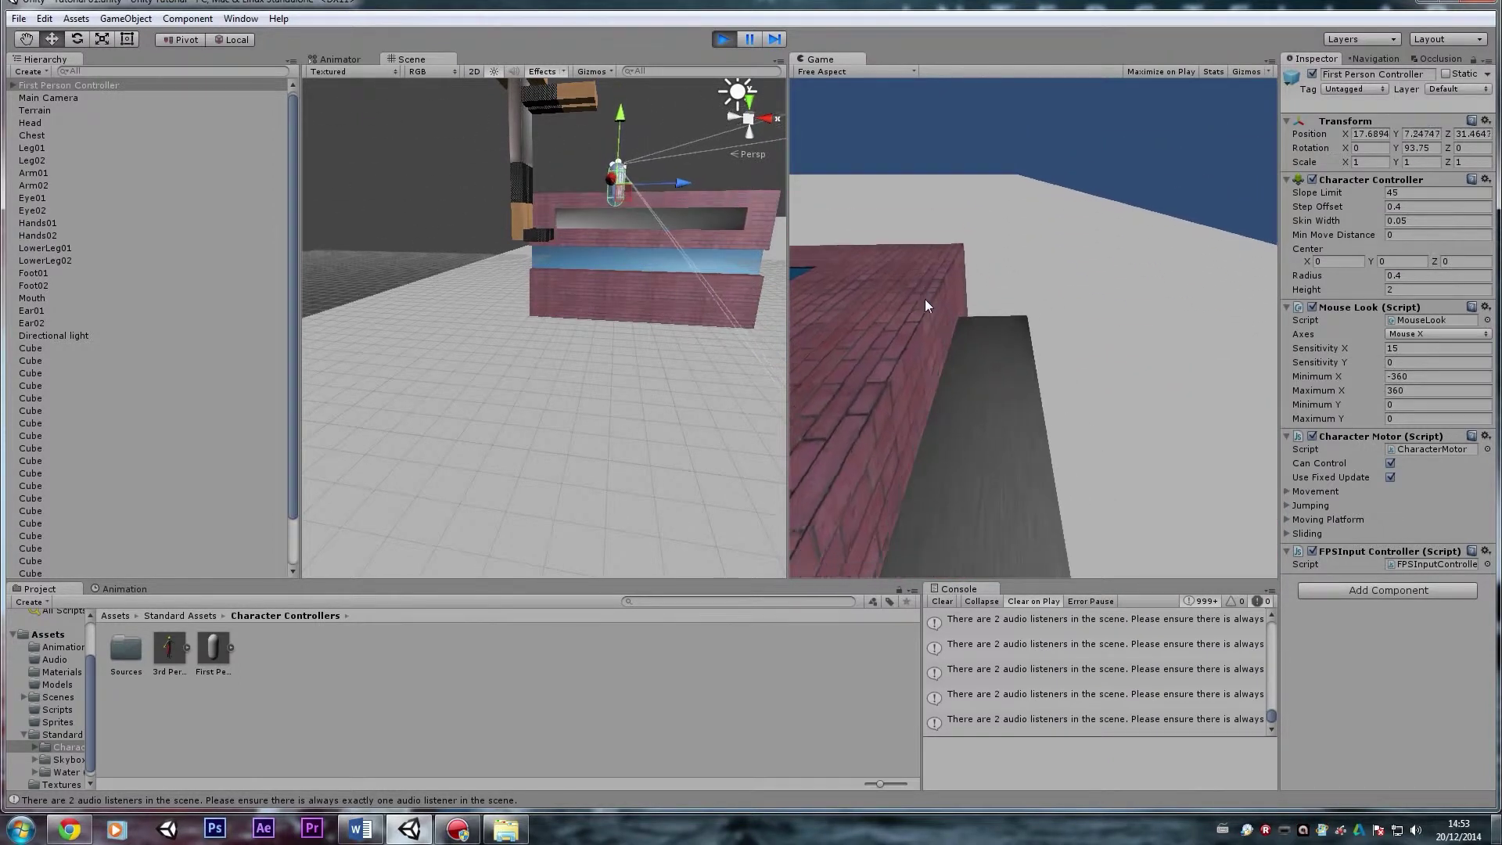
key("s")
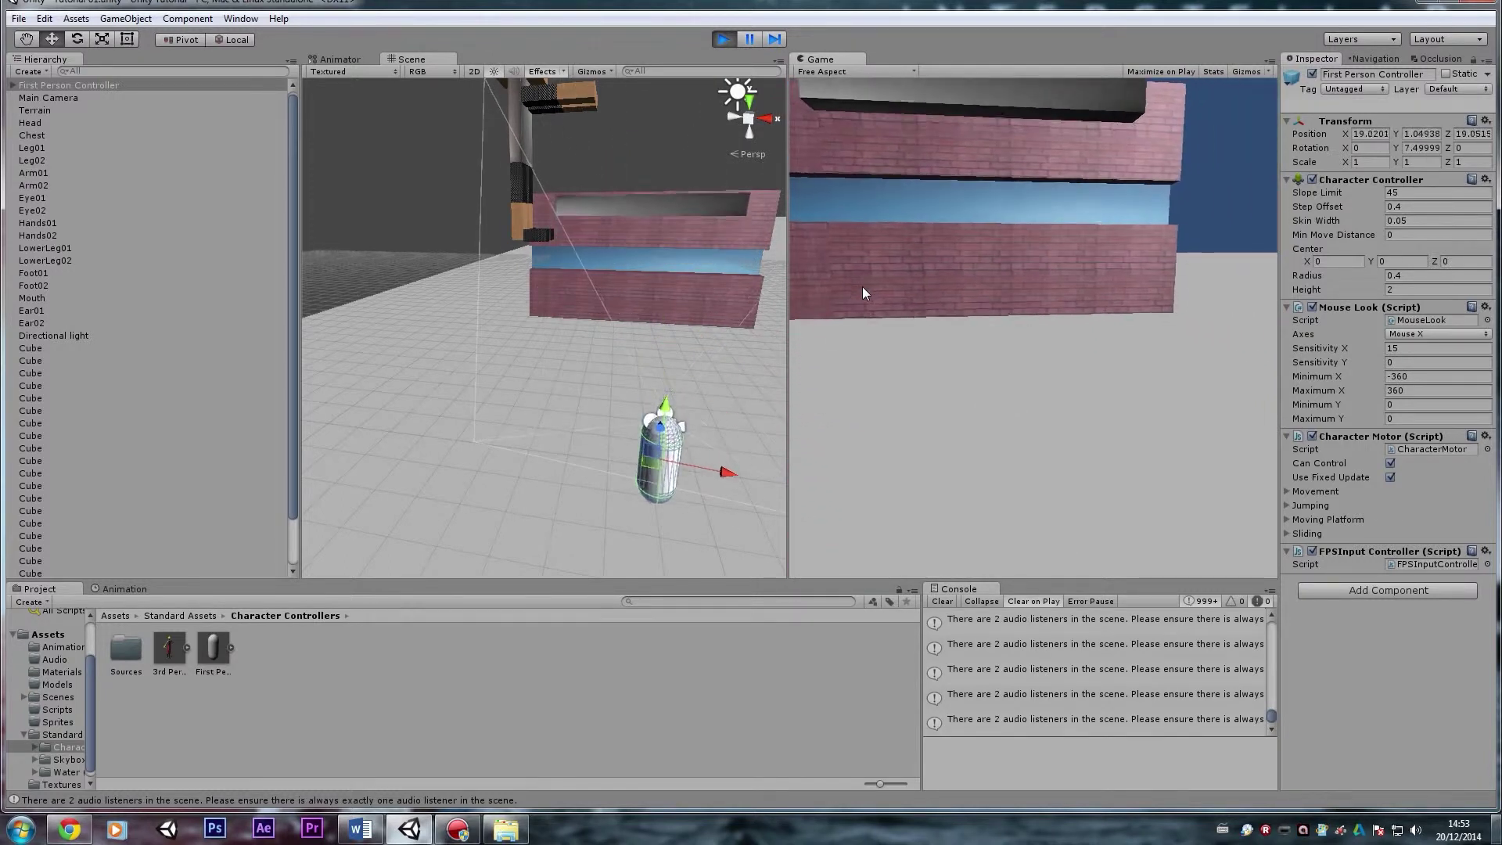
key("ctrl+p")
- Turn off Loop Time for the Lift - UpDown clip in the Animation folder and test the scene briefly
left_click_drag(712, 331, 689, 316, "alt")
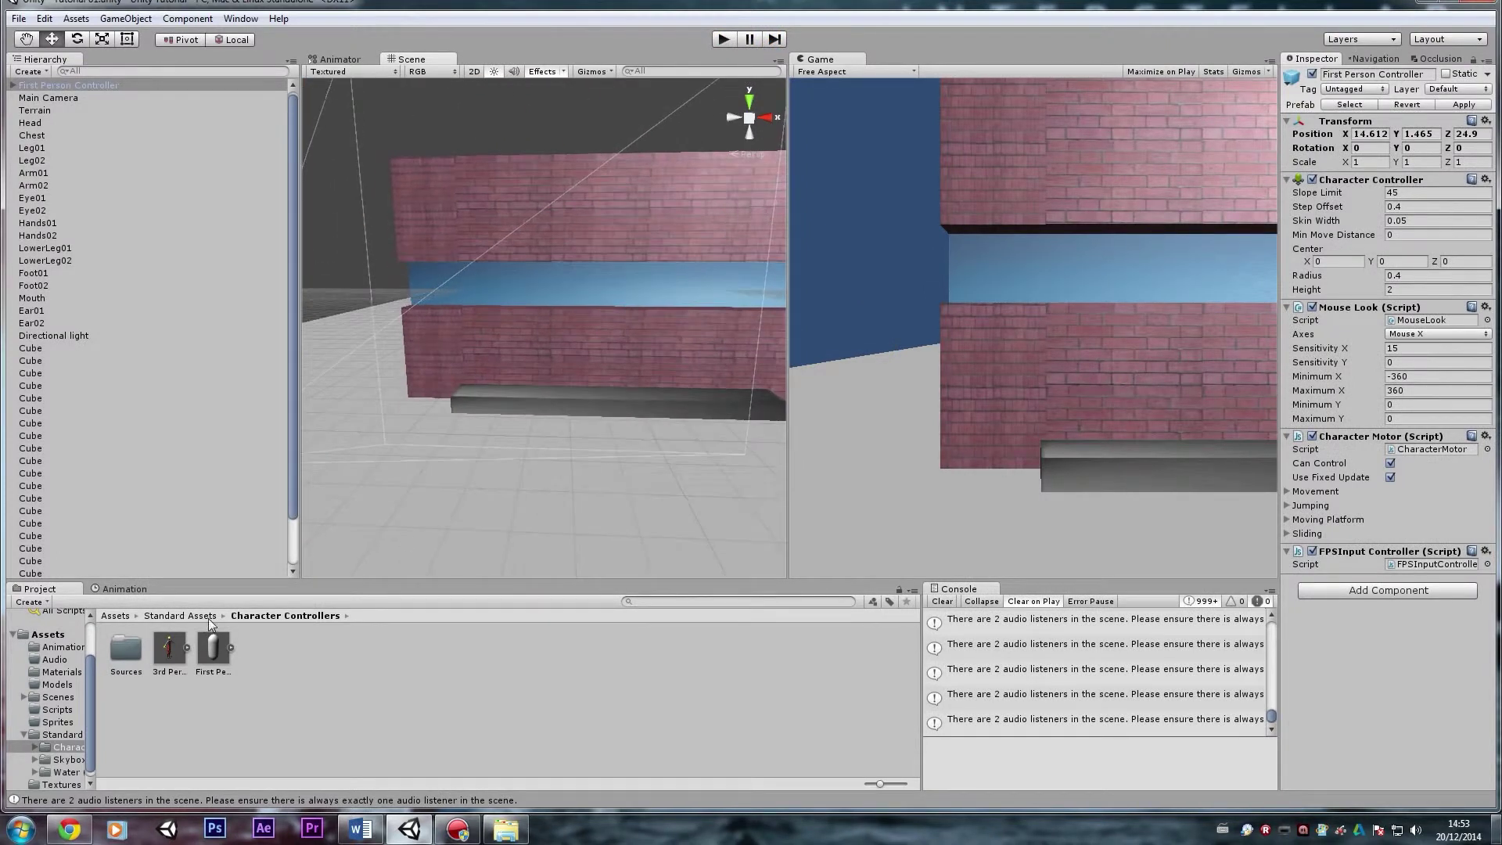
left_click(117, 615)
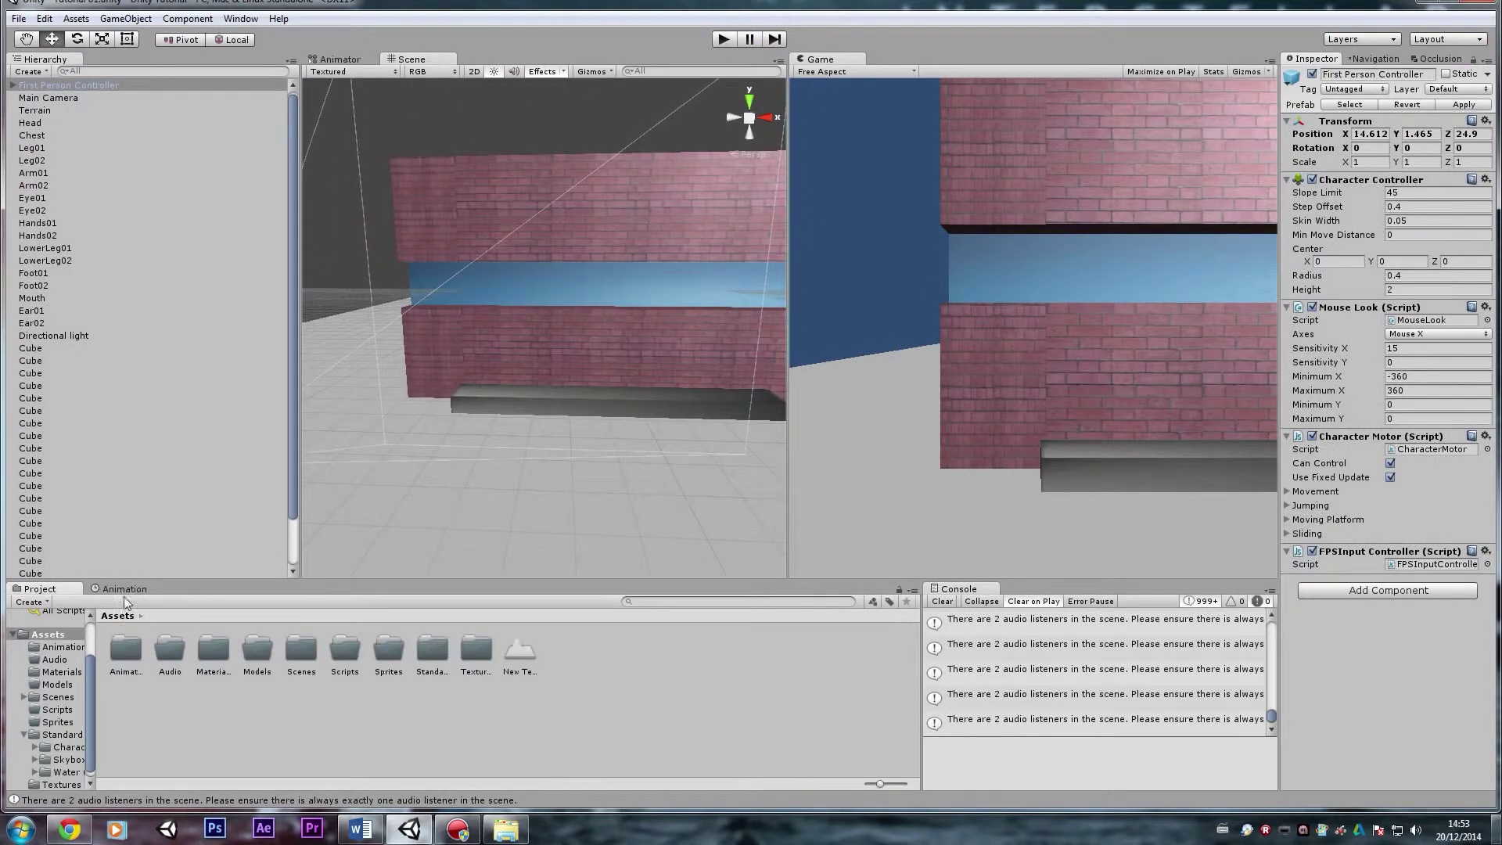
scroll(188, 409, "down", 2)
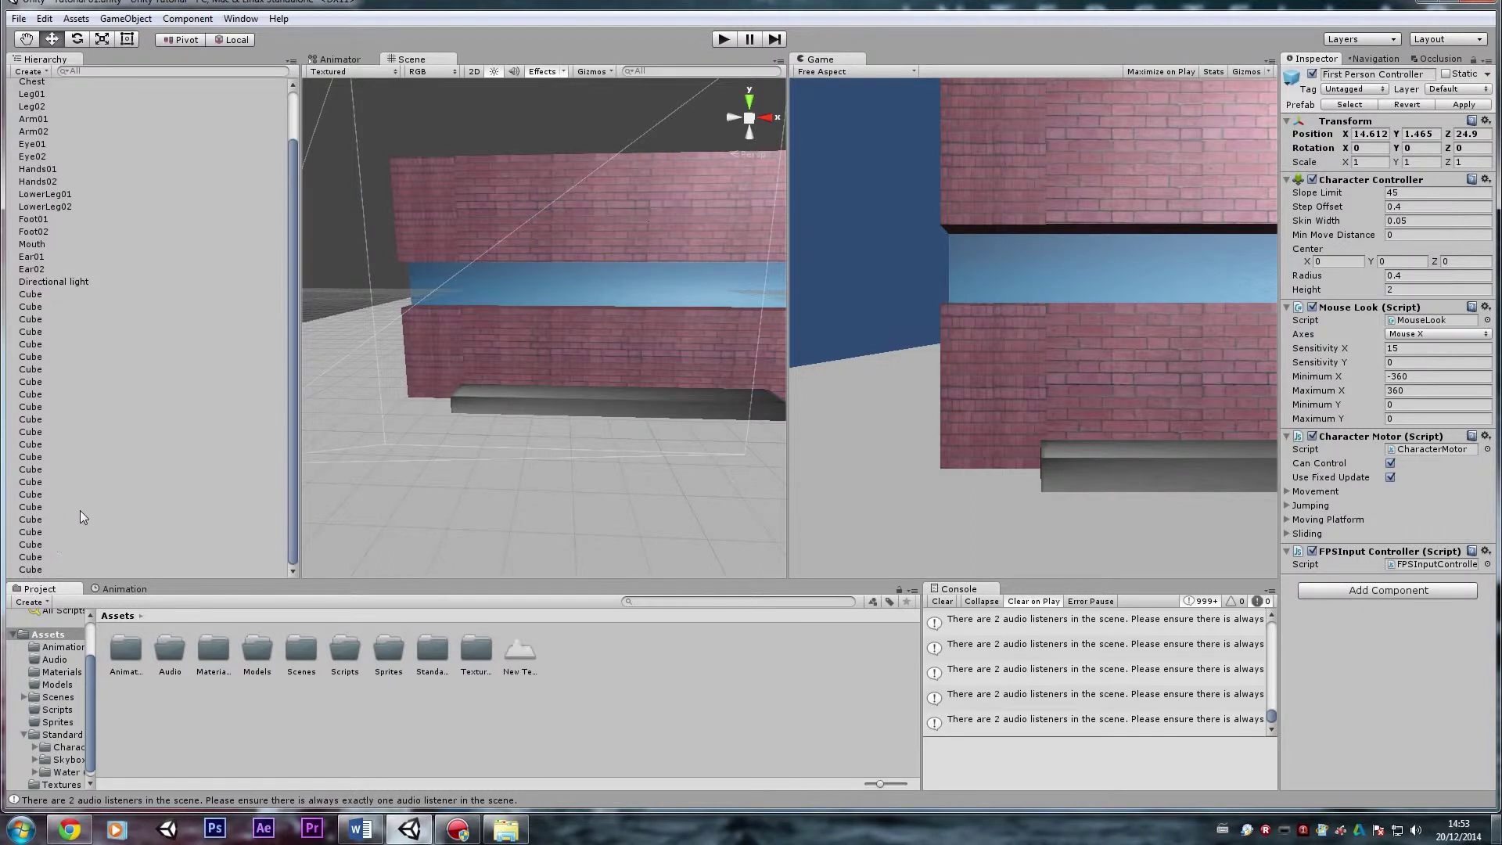
left_click(109, 569)
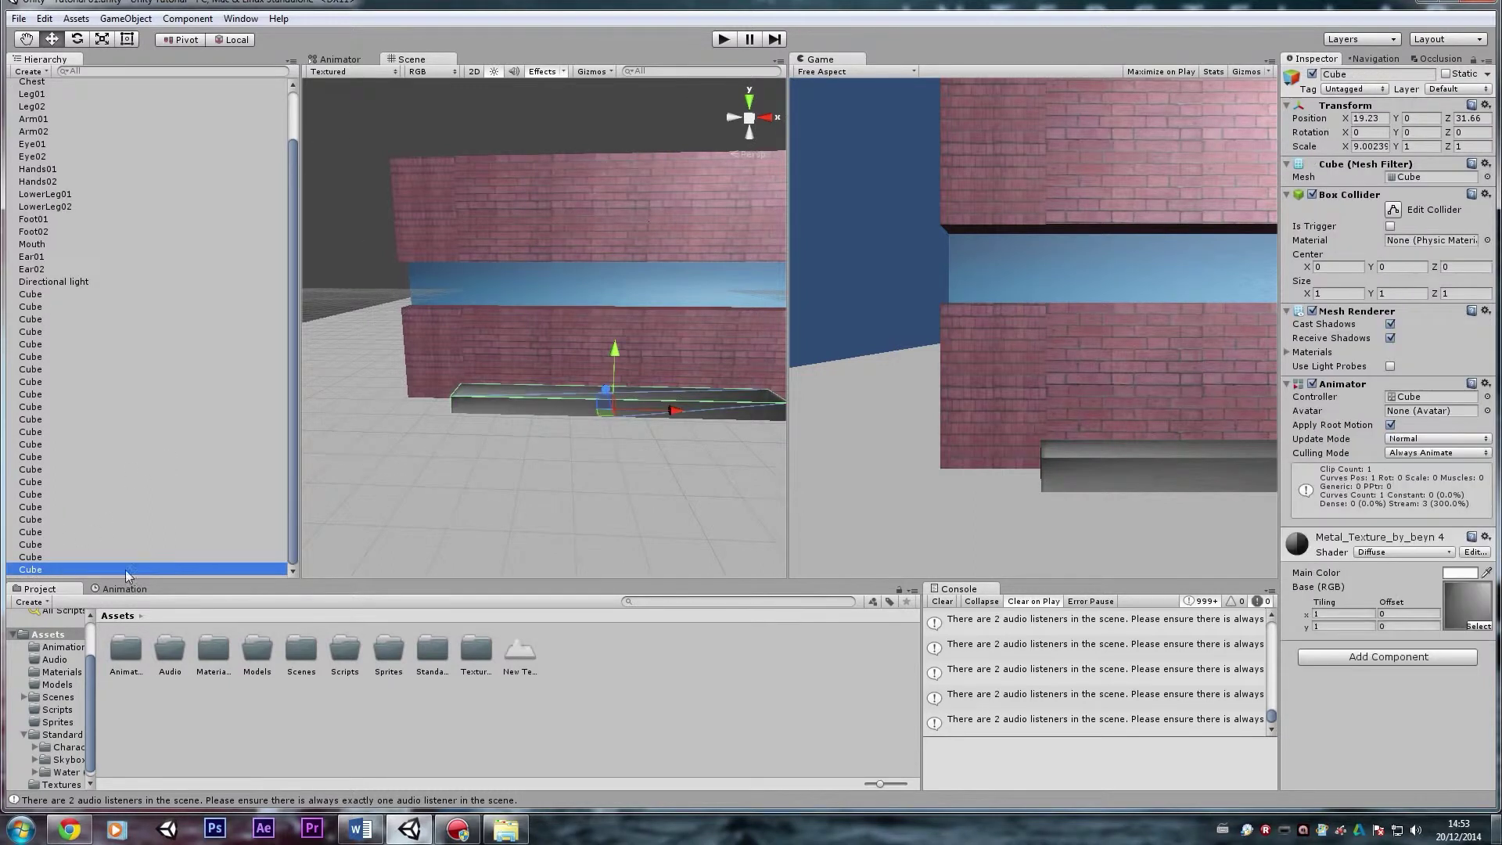
double_click(116, 649)
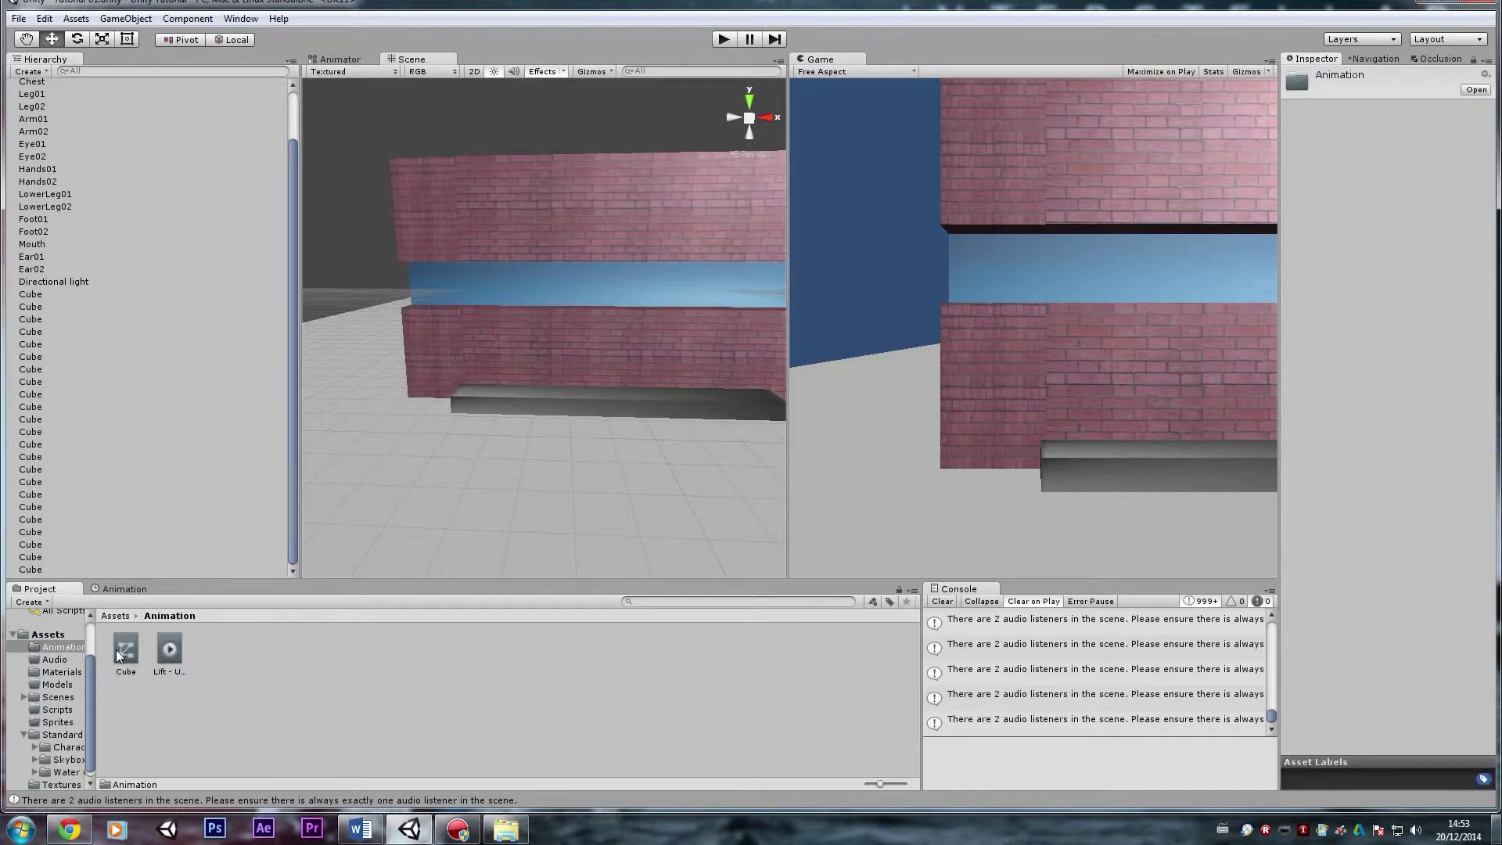
left_click(169, 651)
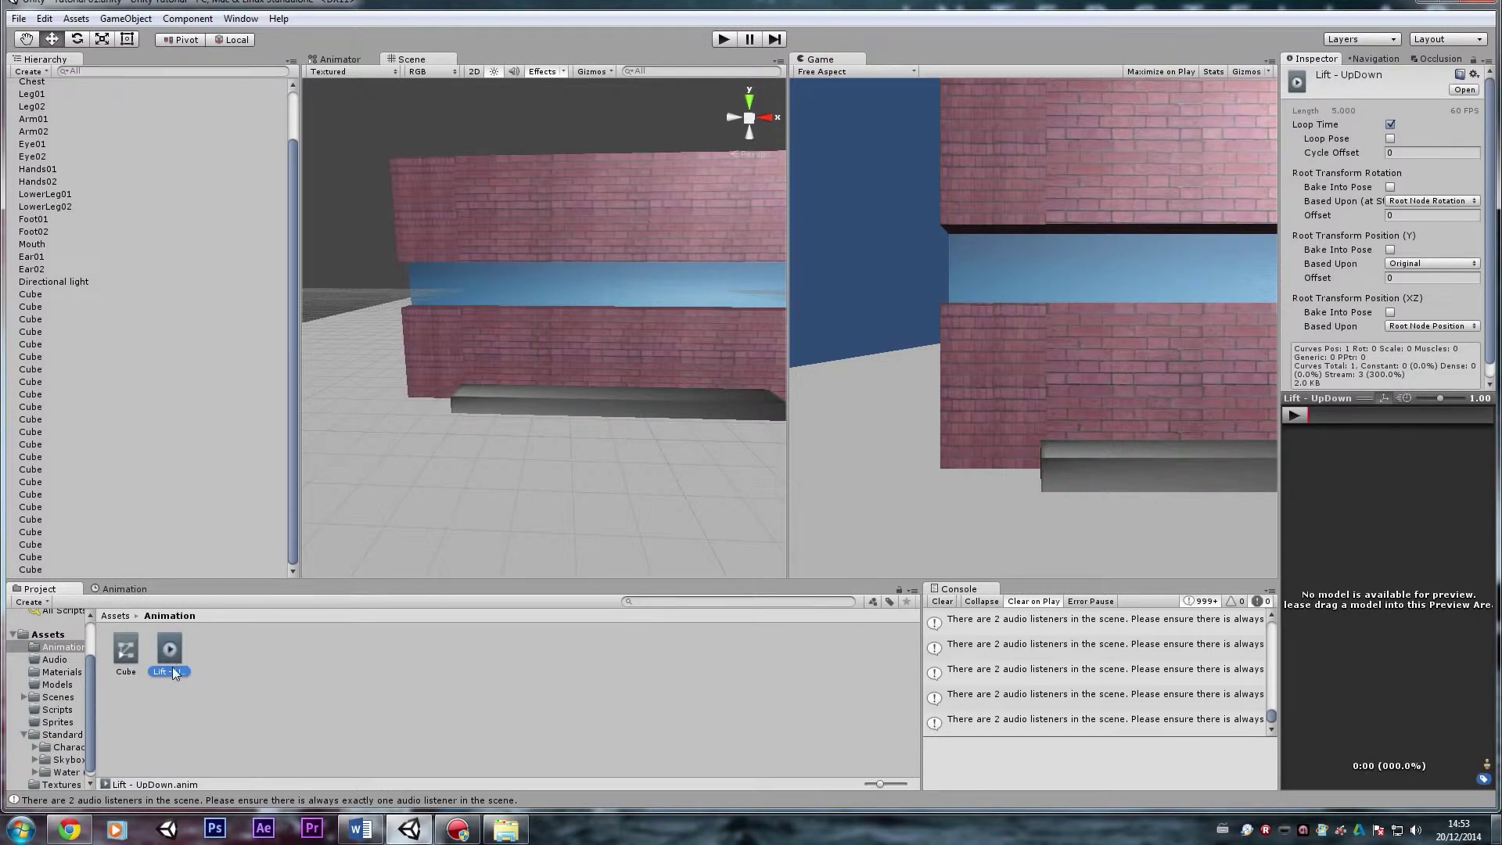
left_click(1390, 125)
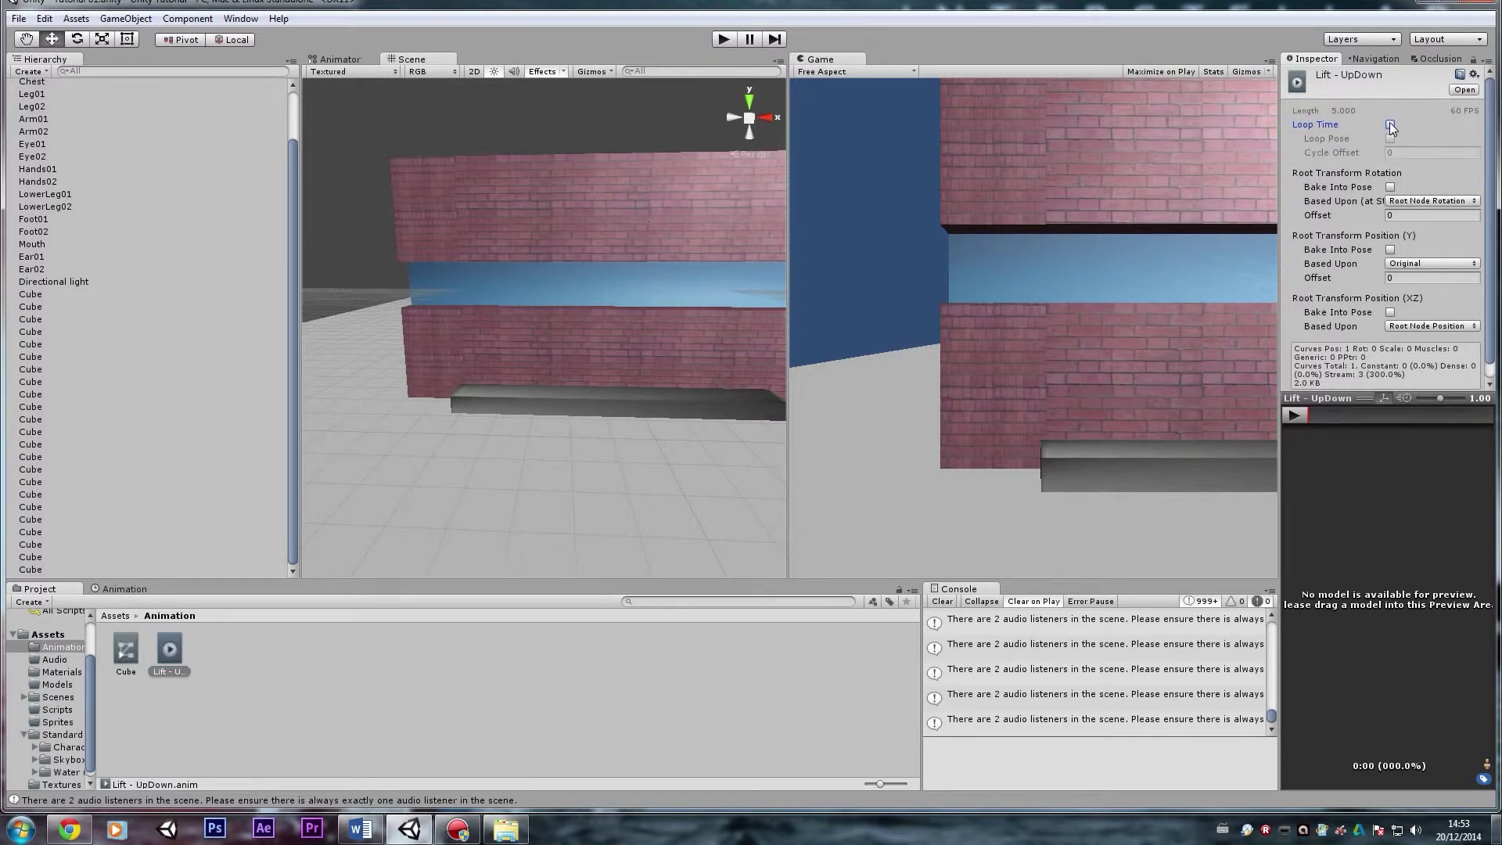
left_click(733, 41)
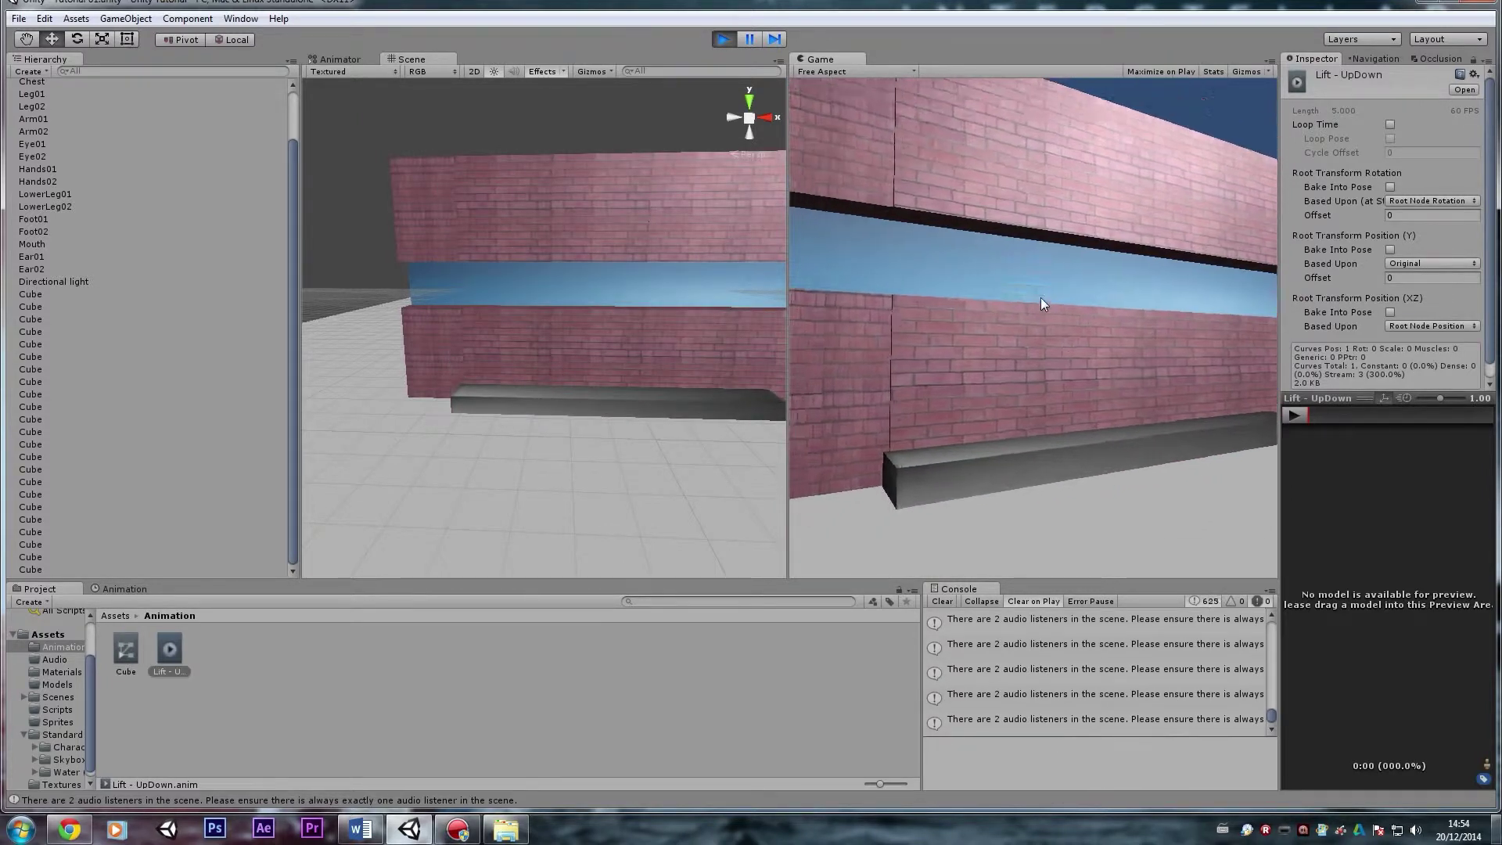
key("ctrl+p")
- Create a new cube on the floor near the lift, at about X 23.89, Y 0.68, Z 26.45
key("s")
right_click_drag(554, 379, 516, 438)
key("w")
left_click(126, 18)
mouse_move(195, 70)
left_click(368, 72)
left_click_drag(544, 327, 557, 376)
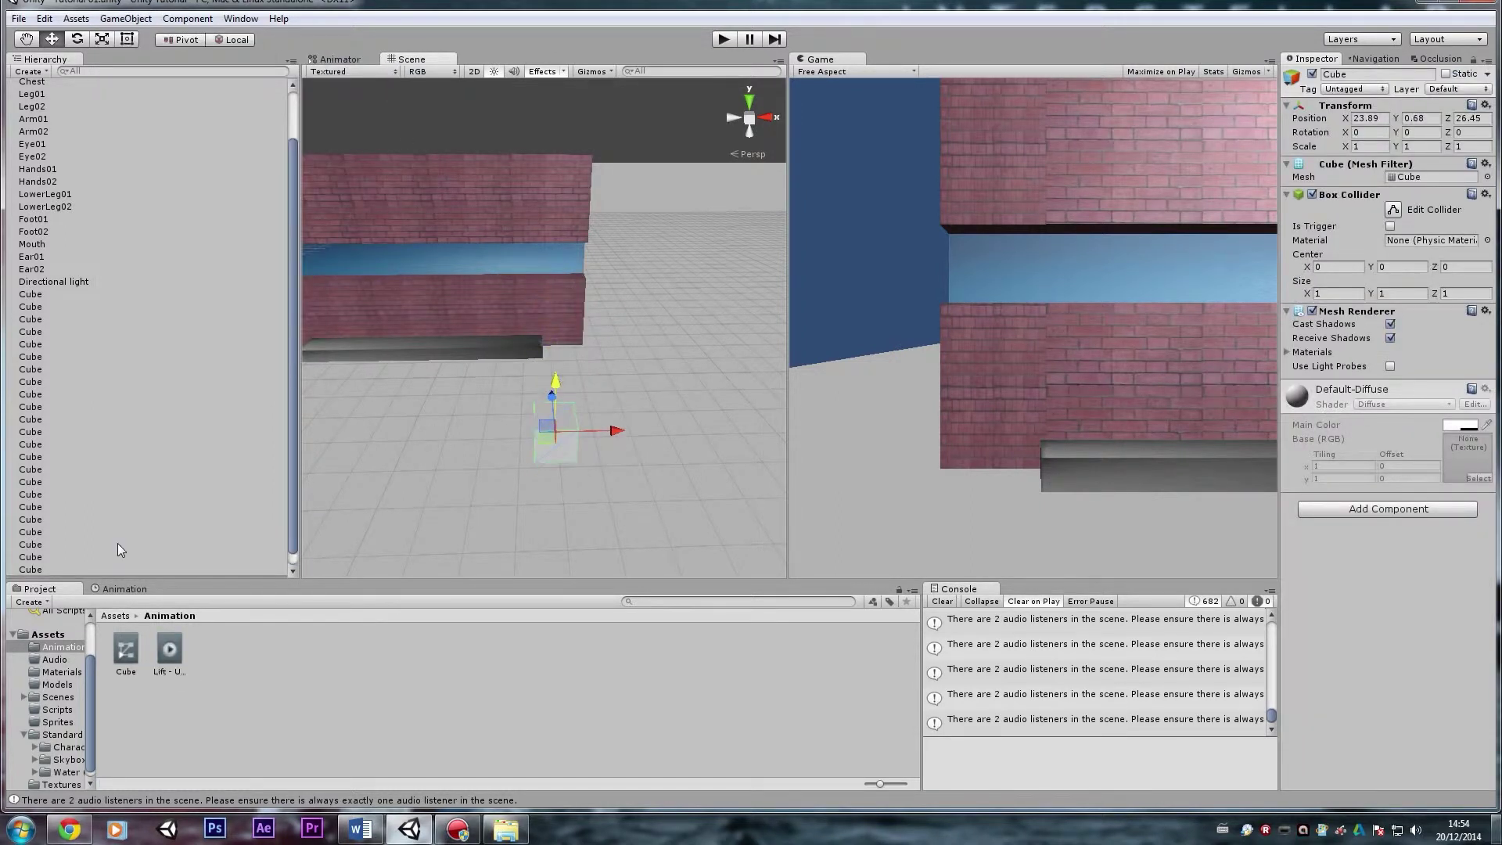
- Create an animation clip named MovingSquare for the new cube
left_click(125, 589)
left_click(113, 635)
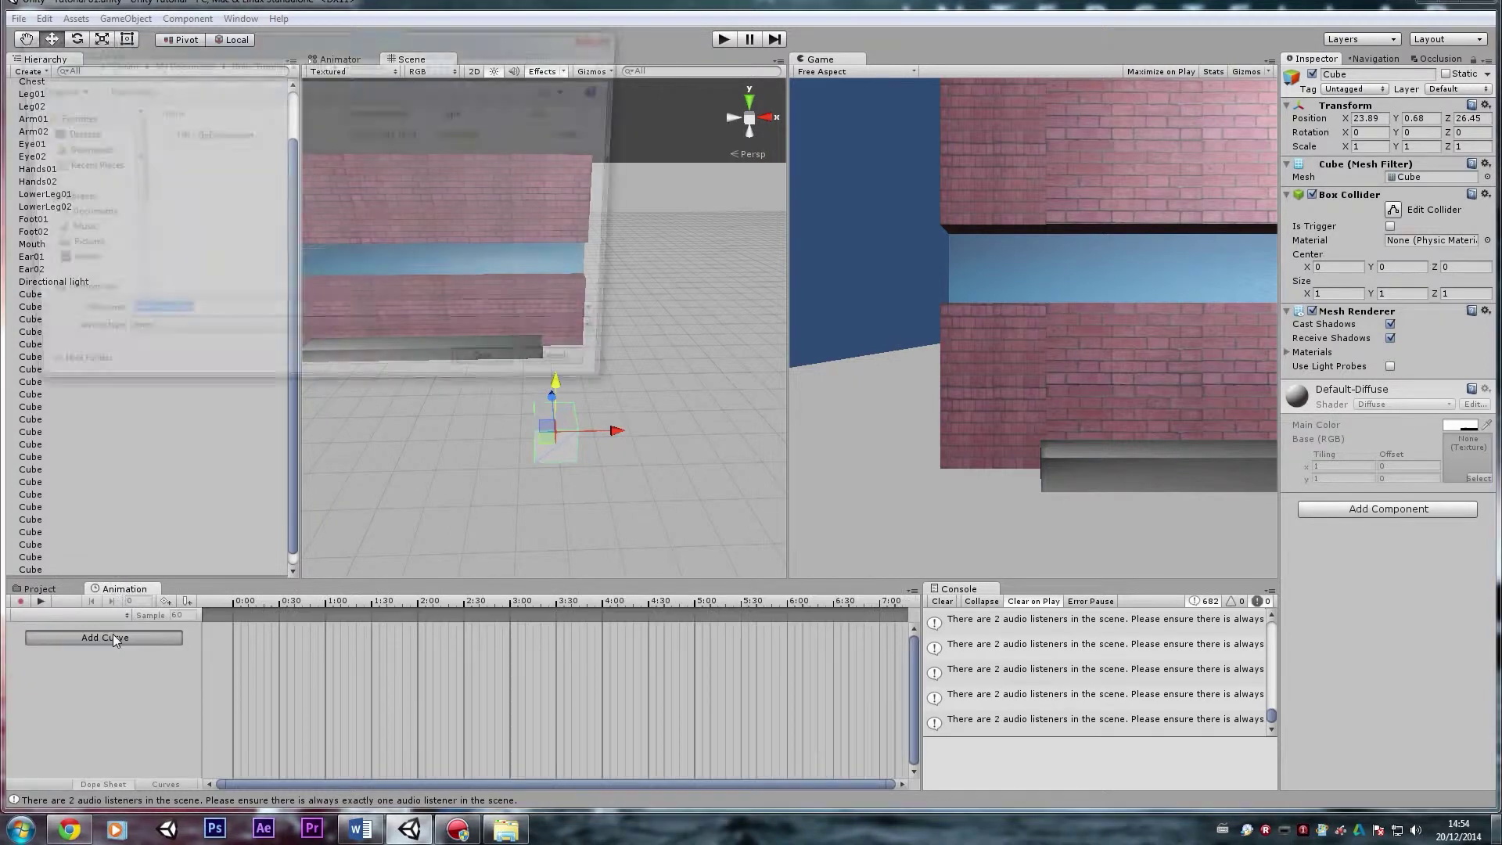
type("MovingSquare")
key("Return")
right_click_drag(438, 537, 461, 486)
left_click_drag(530, 499, 428, 520, "alt")
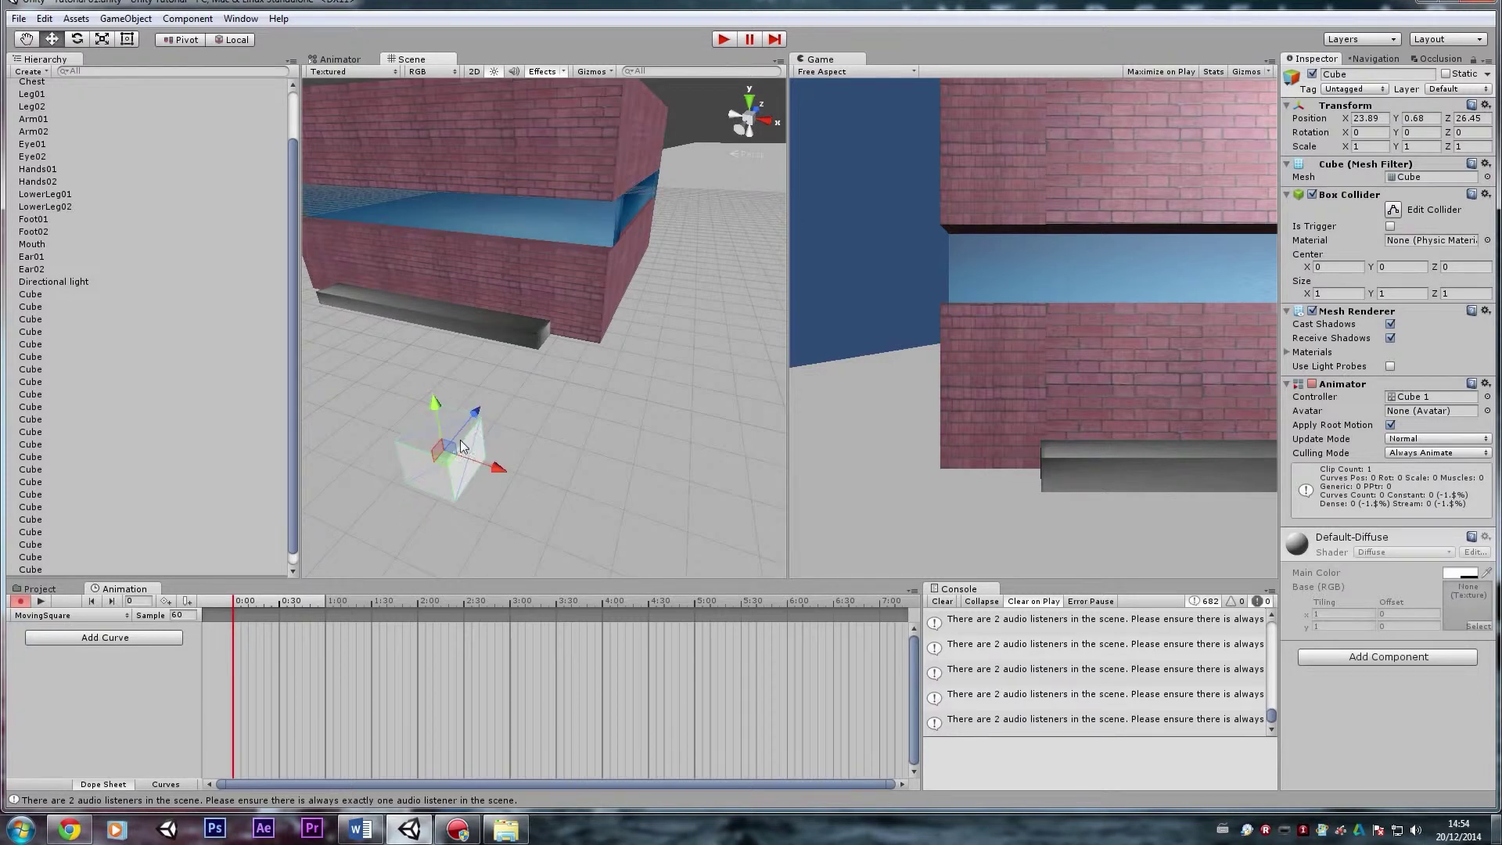
- Record the cube's starting position and rotation keyframes at frame 0, keeping Y at 0.68 and rotation at 0
left_click(438, 401)
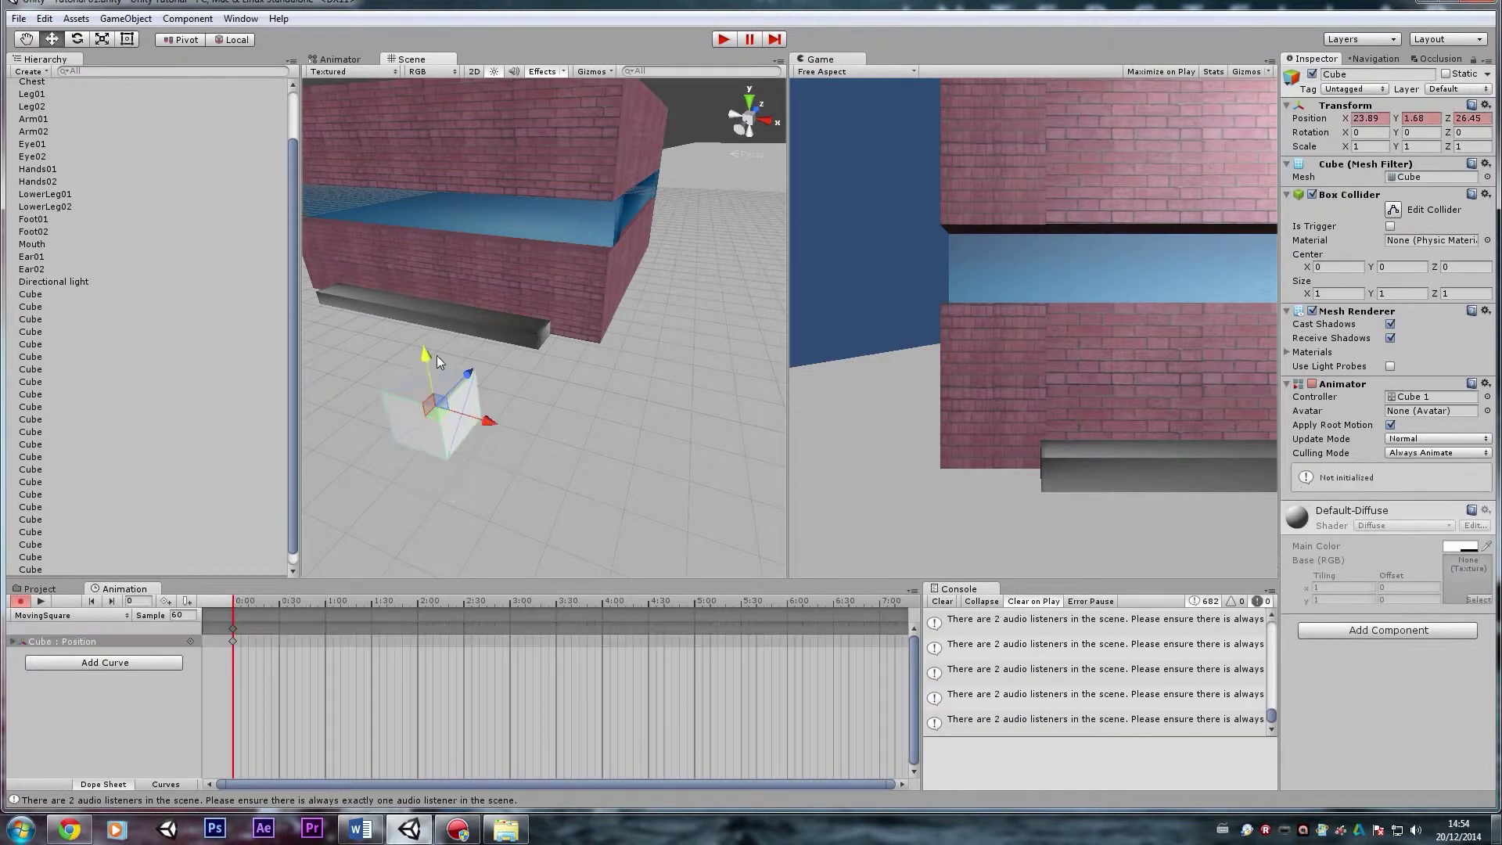
key("e")
left_click_drag(468, 429, 522, 469)
key("w")
- Add position and rotation keyframes at frame 600 that match the cube's starting pose
scroll(354, 647, "down", 5)
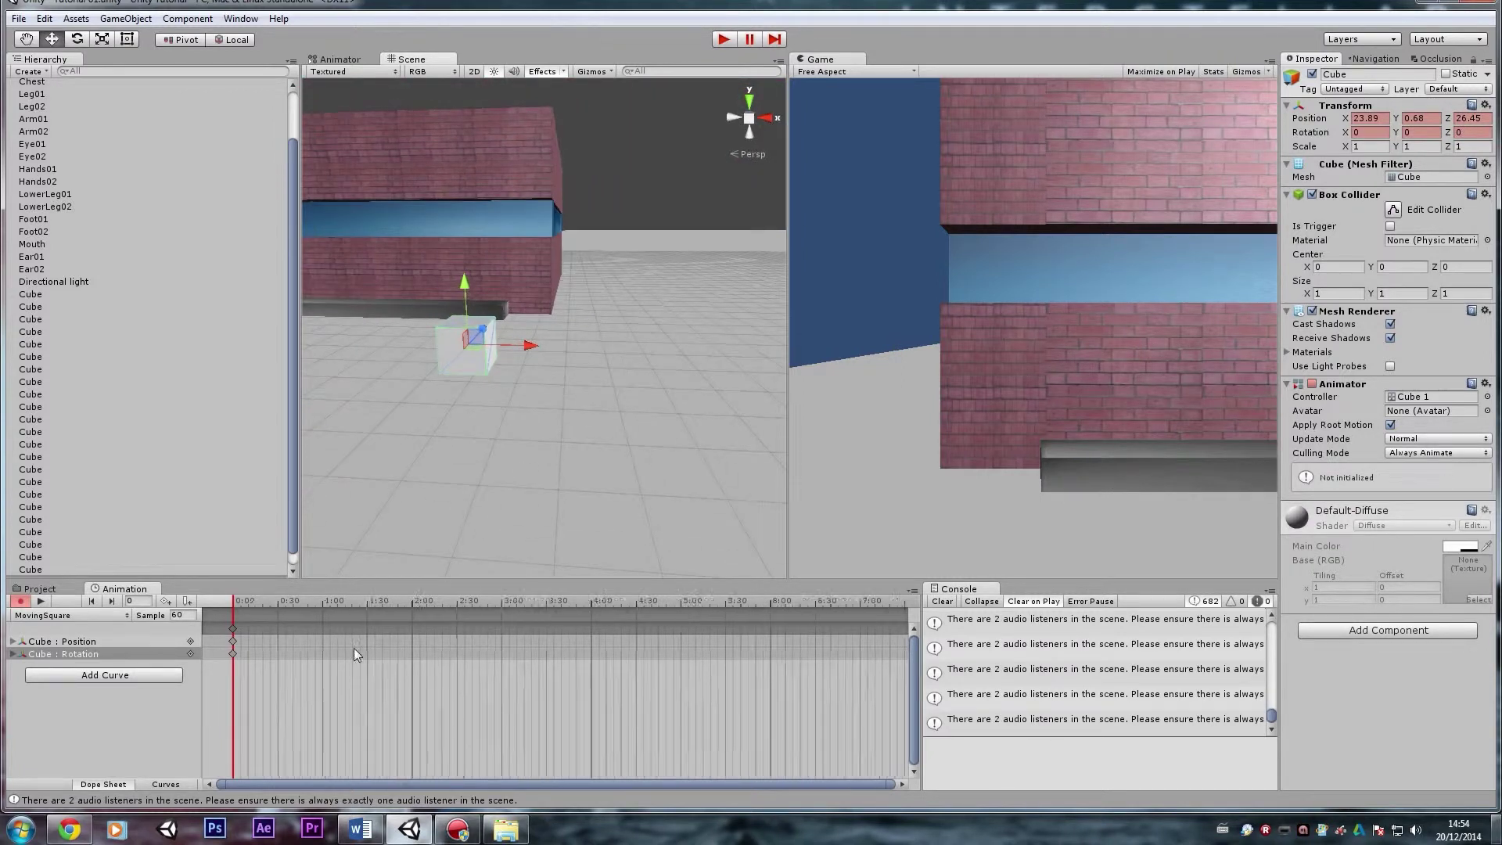
left_click_drag(327, 697, 187, 548)
left_click_drag(648, 602, 660, 602)
scroll(635, 674, "up", 4)
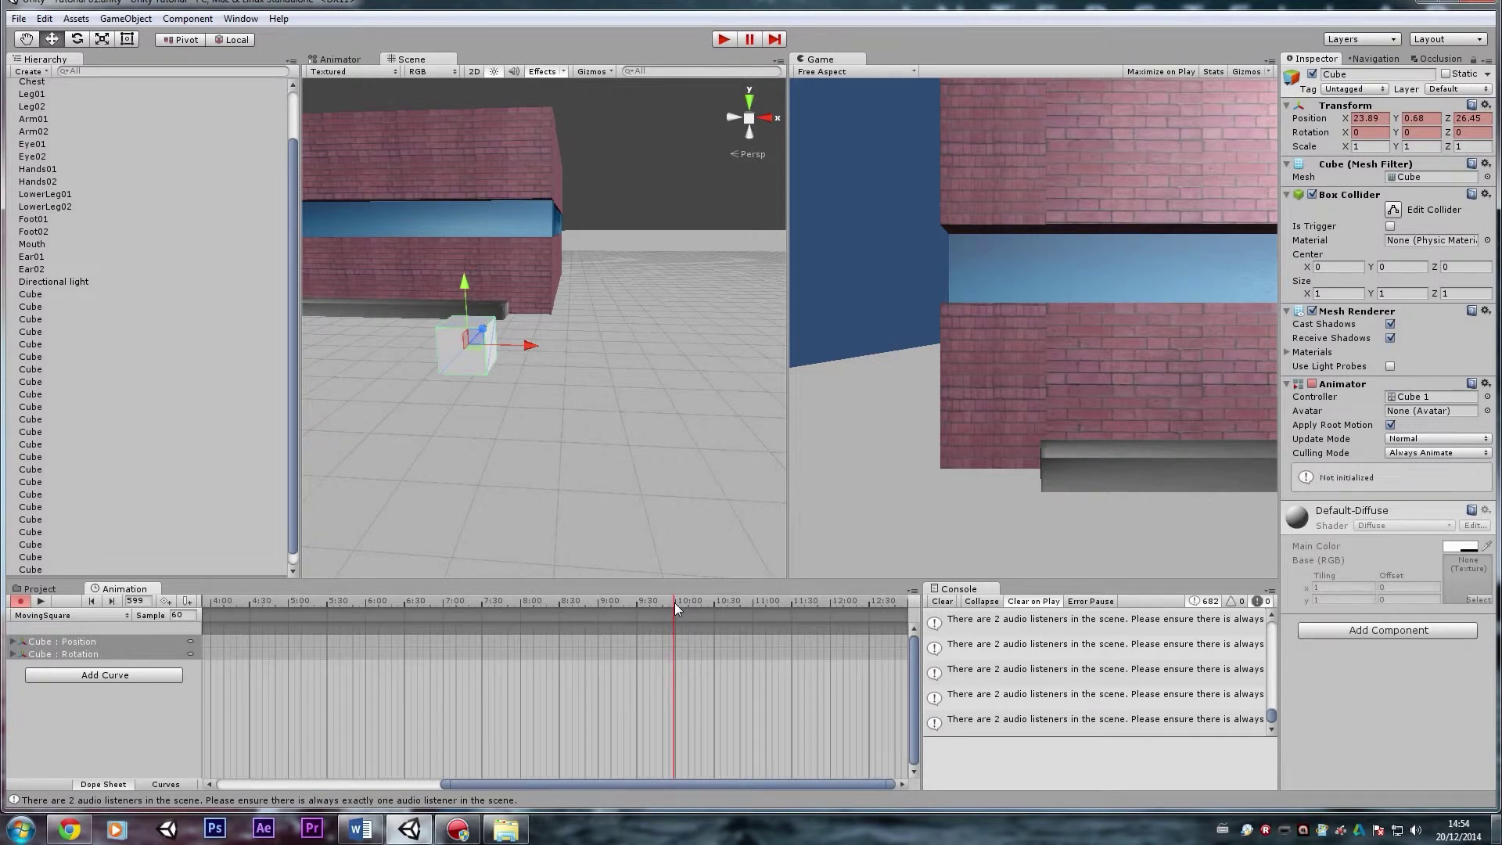
left_click(149, 602)
type("6005")
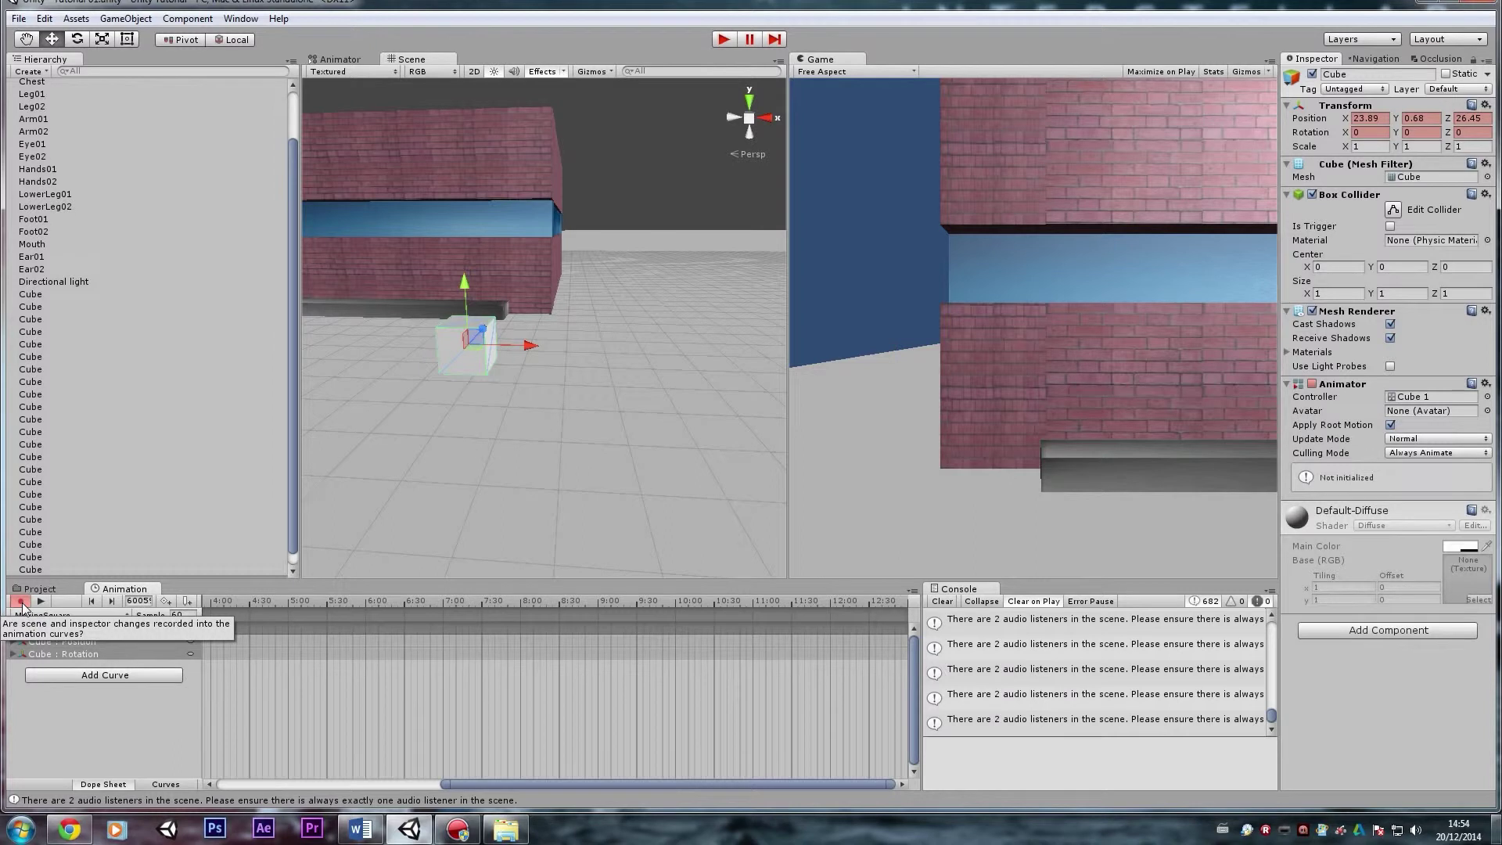
left_click(140, 601)
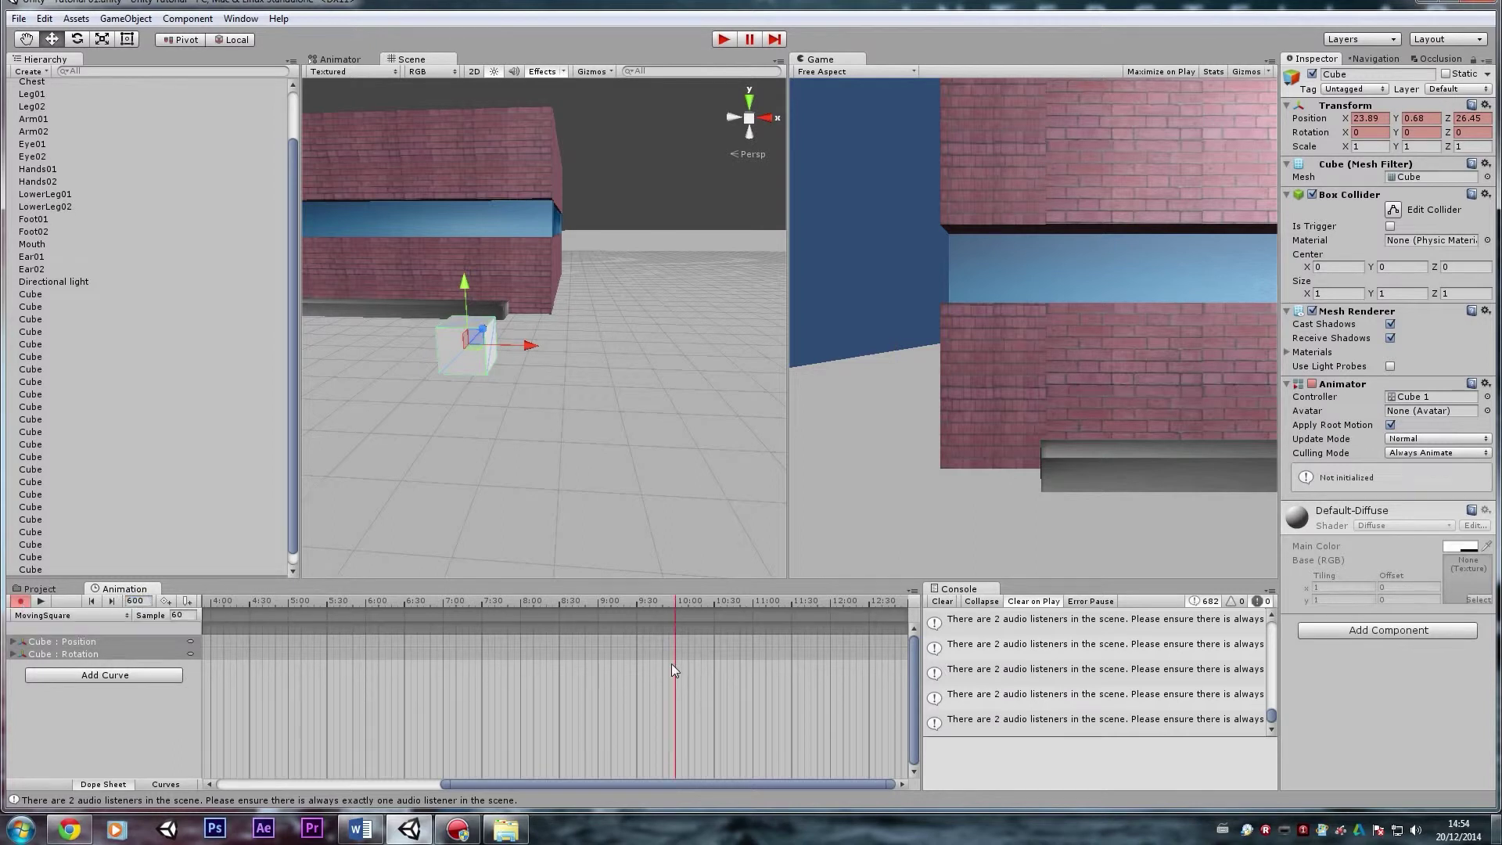
scroll(682, 654, "down", 6)
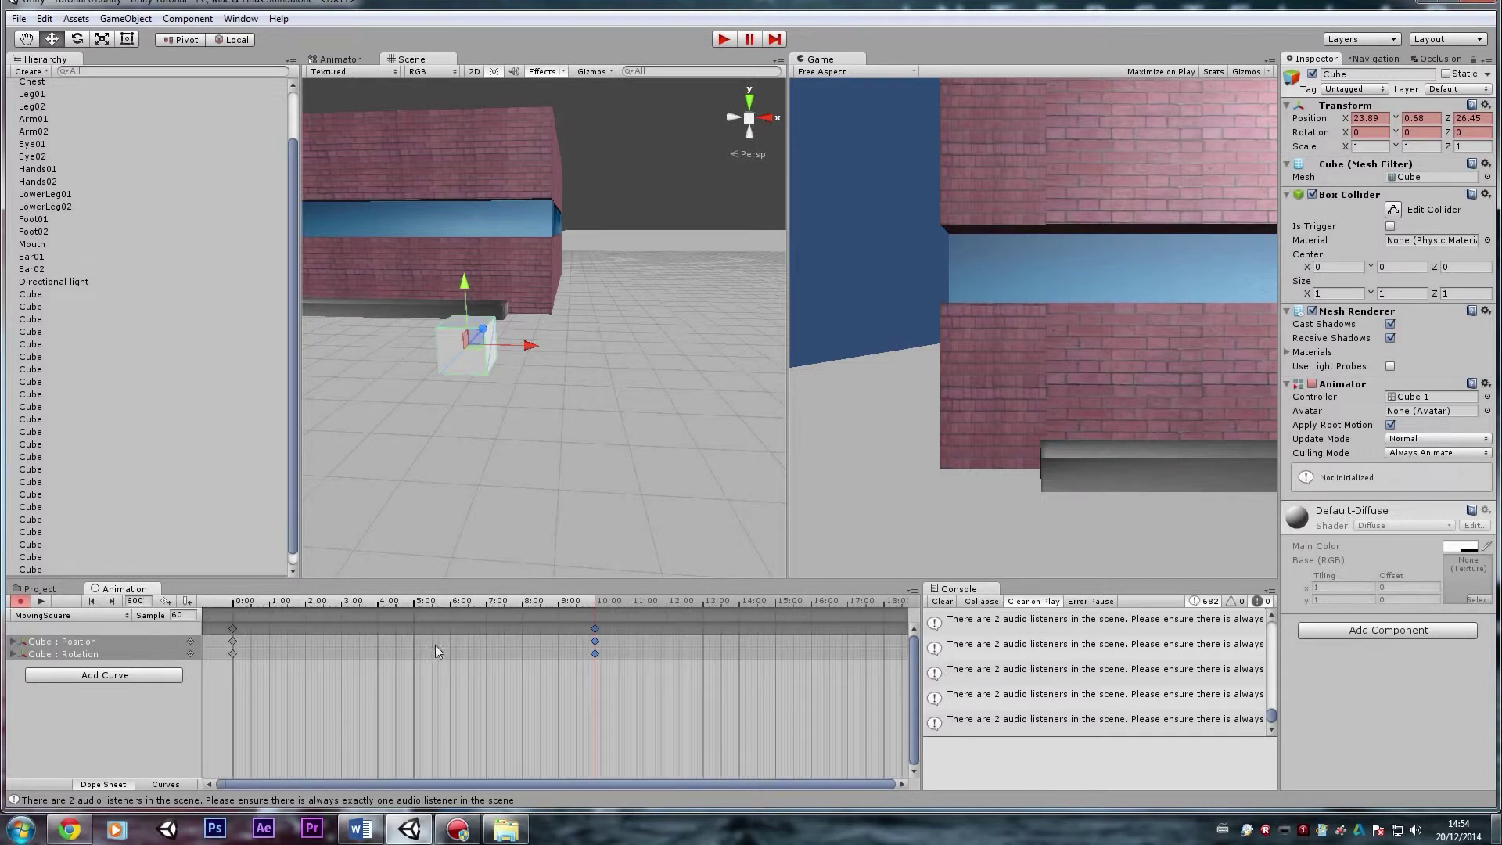
- At frame 300, raise the cube to a Y position of about 6.07
left_click_drag(479, 596, 426, 605)
type("300")
left_click(428, 648)
mouse_move(557, 397)
right_mouse_down()
mouse_move(563, 356)
mouse_move(555, 393)
right_mouse_up()
key("s")
mouse_move(556, 394)
left_mouse_down("alt")
mouse_move(573, 392)
mouse_move(560, 371)
left_mouse_up("alt")
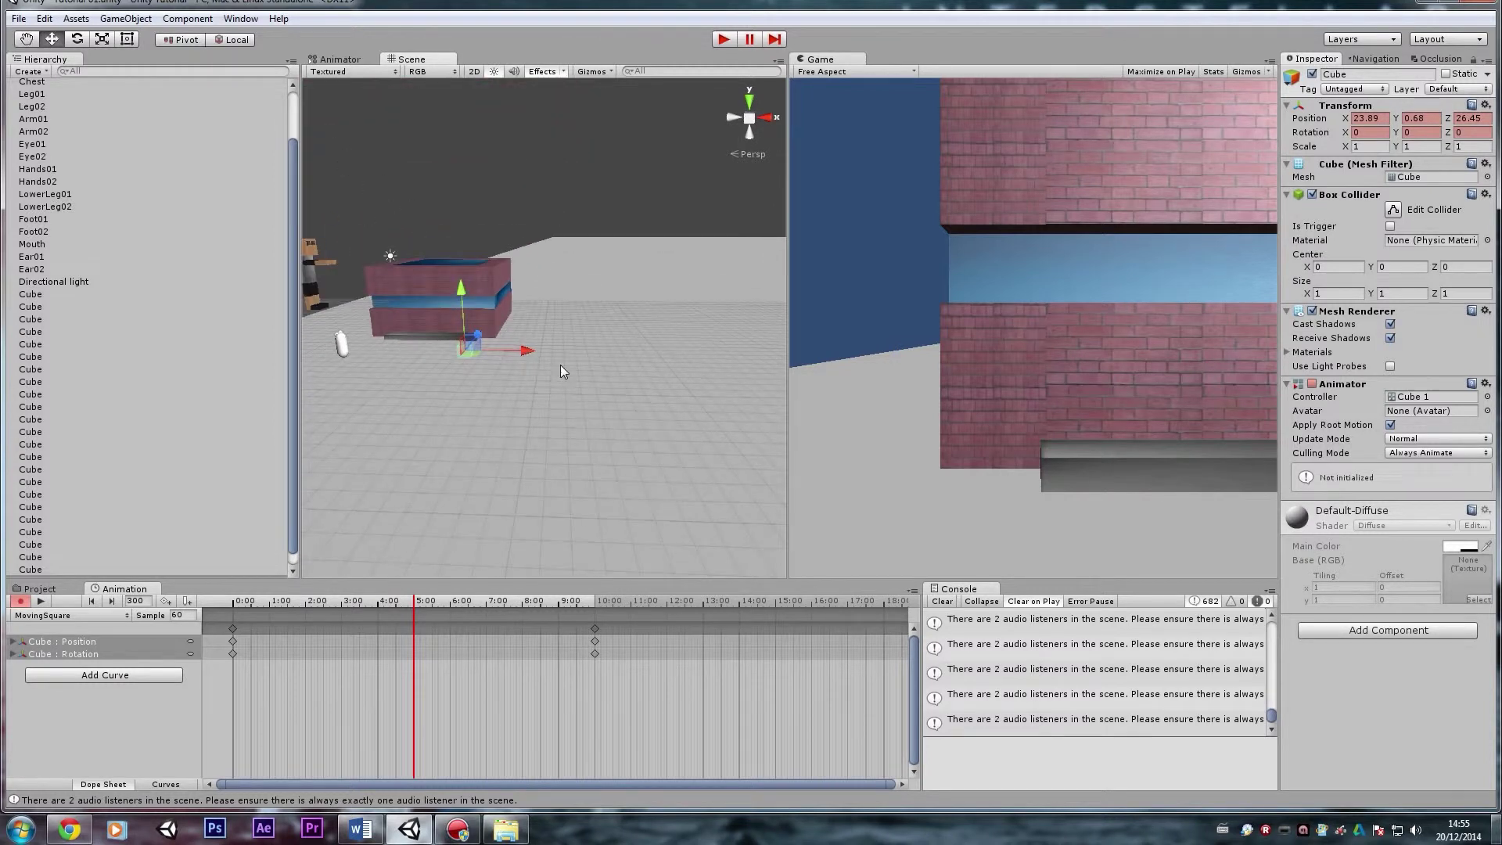
left_click_drag(462, 291, 463, 238)
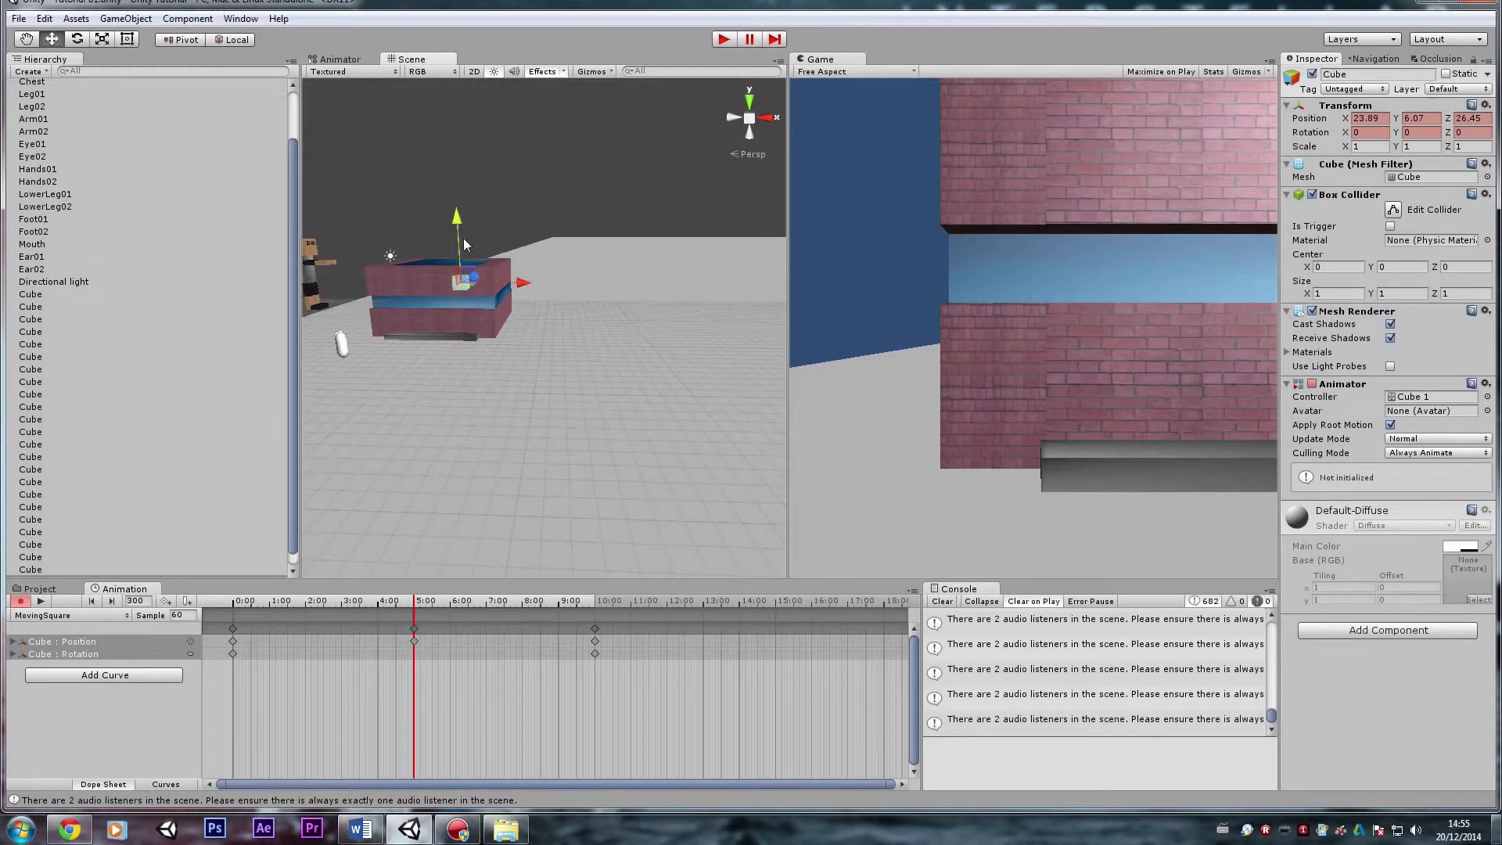
- Move the cube farther from the building along X and rotate it to record its mid-animation pose
left_click_drag(552, 284, 738, 296)
middle_click_drag(739, 295, 540, 338)
left_click_drag(609, 324, 700, 320)
key("e")
right_click_drag(700, 320, 696, 304)
left_click_drag(697, 307, 519, 491, "alt")
- Preview the MovingSquare animation from the start and turn off animation recording
left_click_drag(414, 603, 144, 612)
left_click(43, 601)
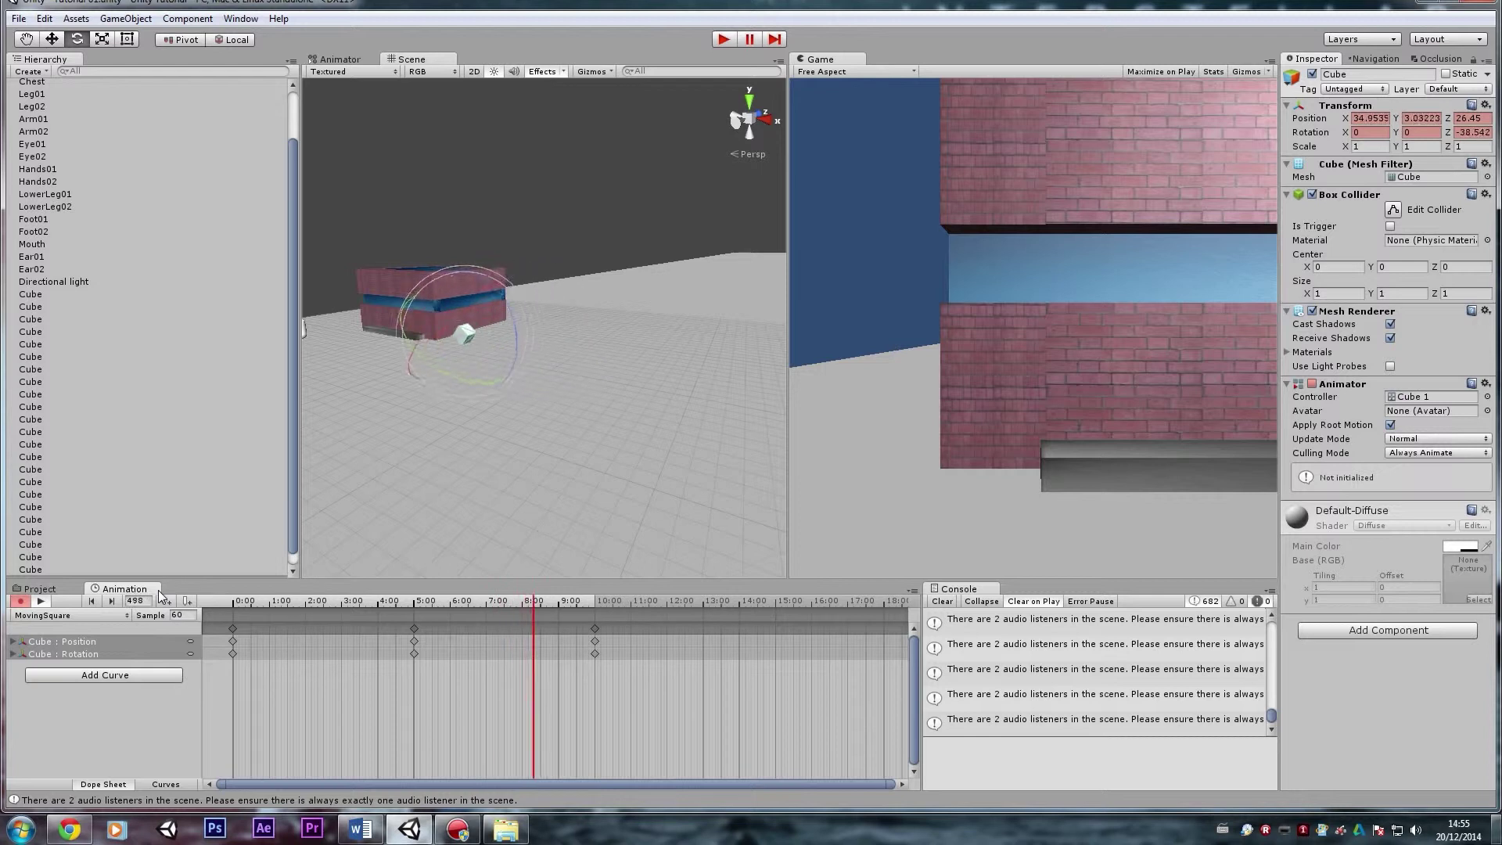
right_click_drag(565, 487, 501, 478)
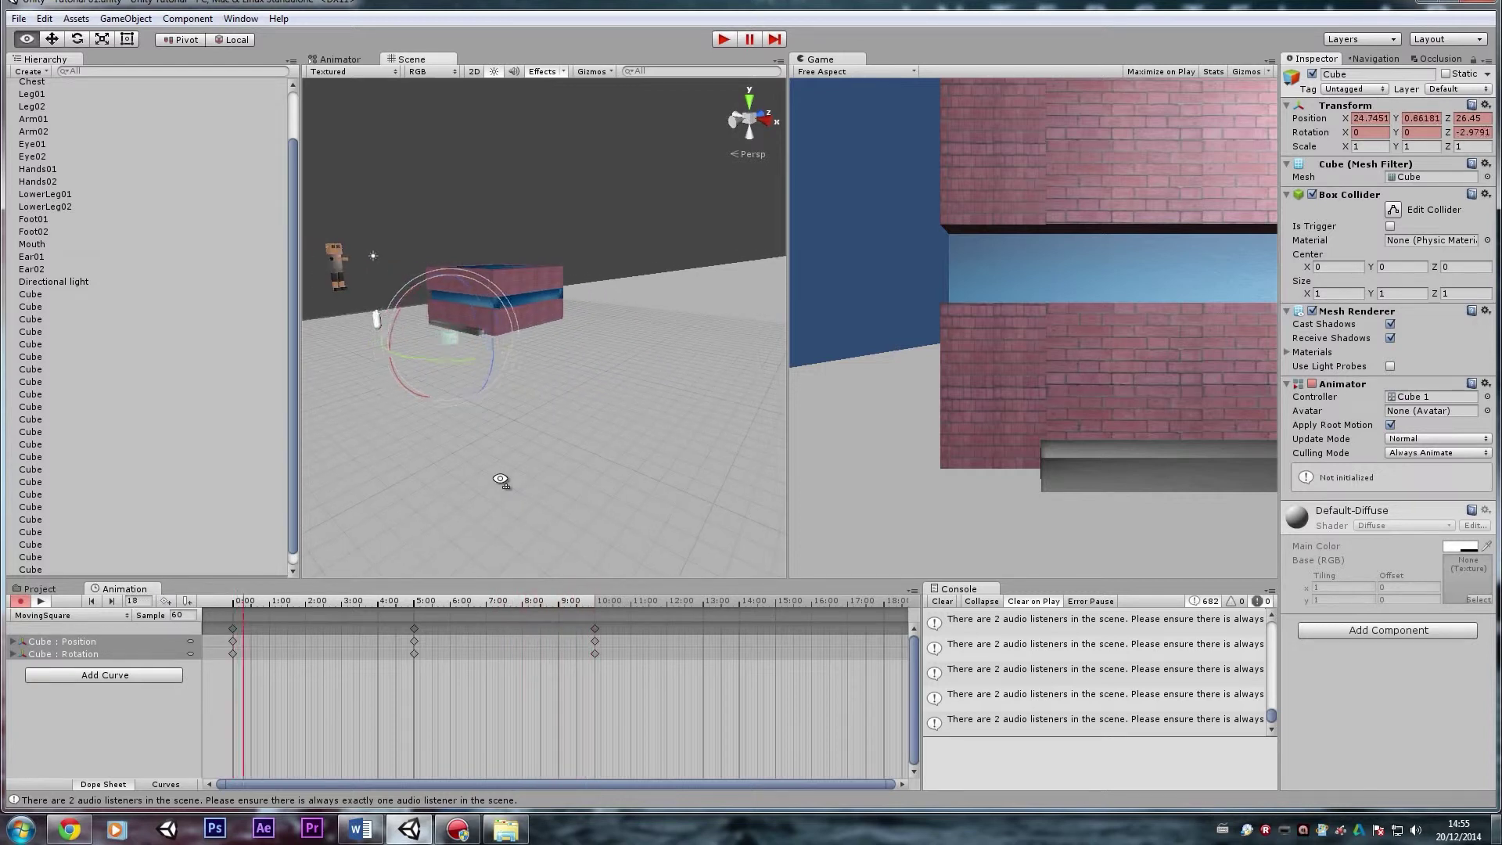
left_click(21, 606)
- Maximize the Game view, run the scene and walk up to the moving cube to check its animation
right_click(858, 61)
left_click(870, 67)
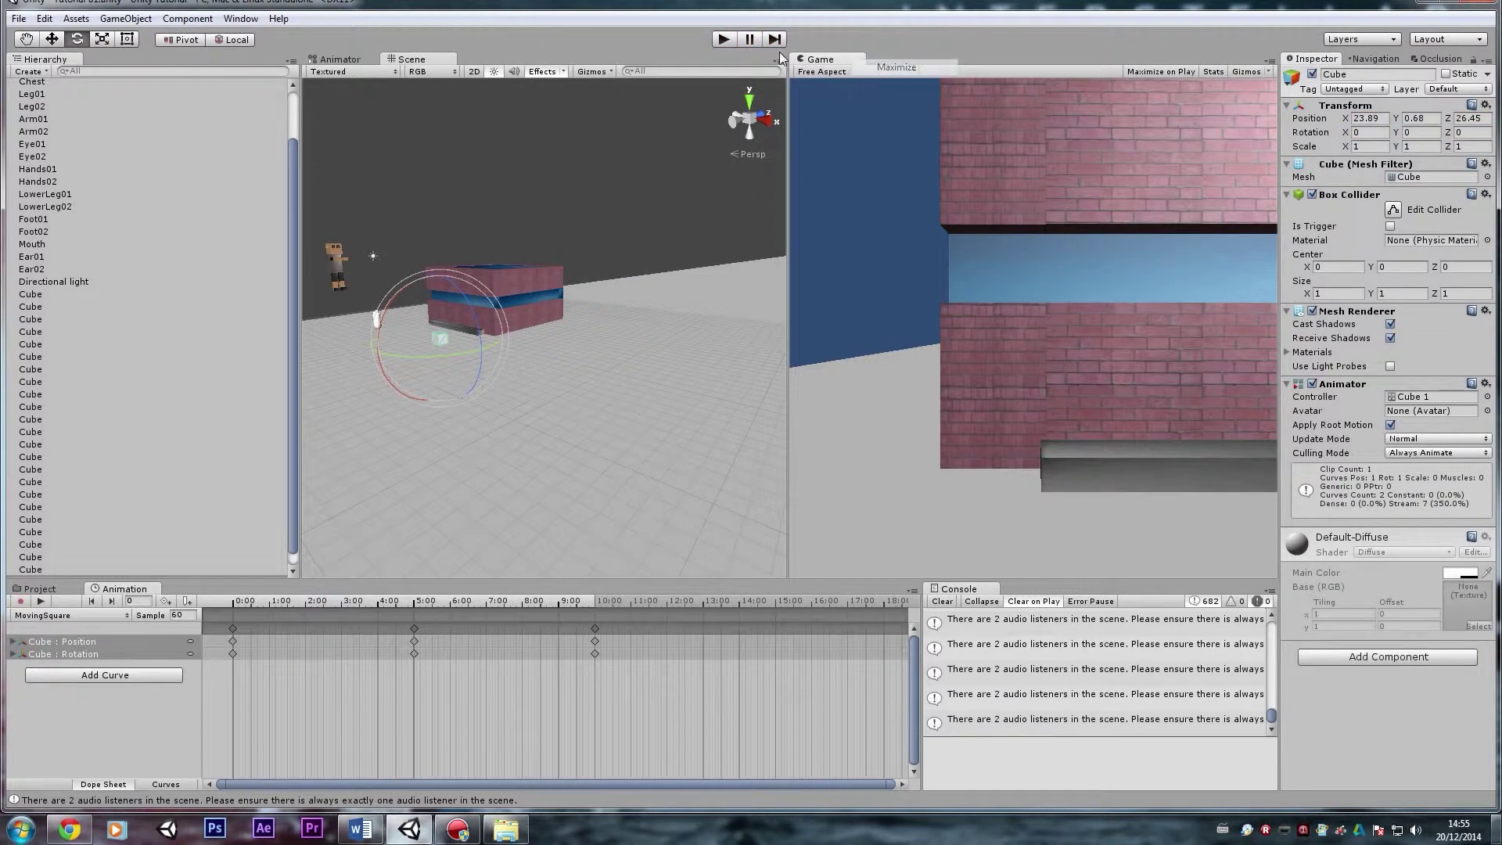
left_click(724, 39)
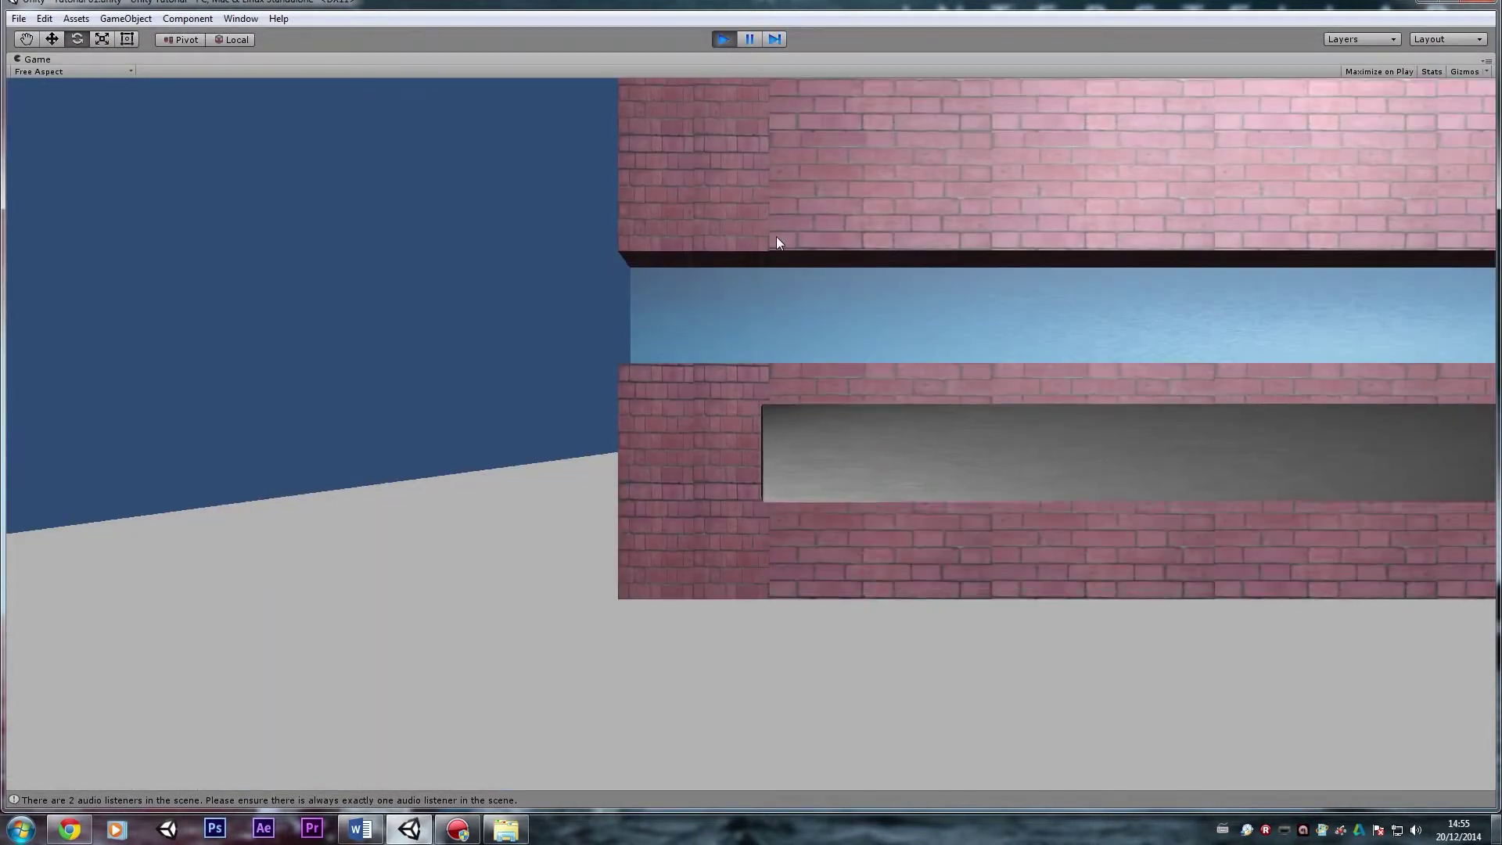
key("w")
key("w")
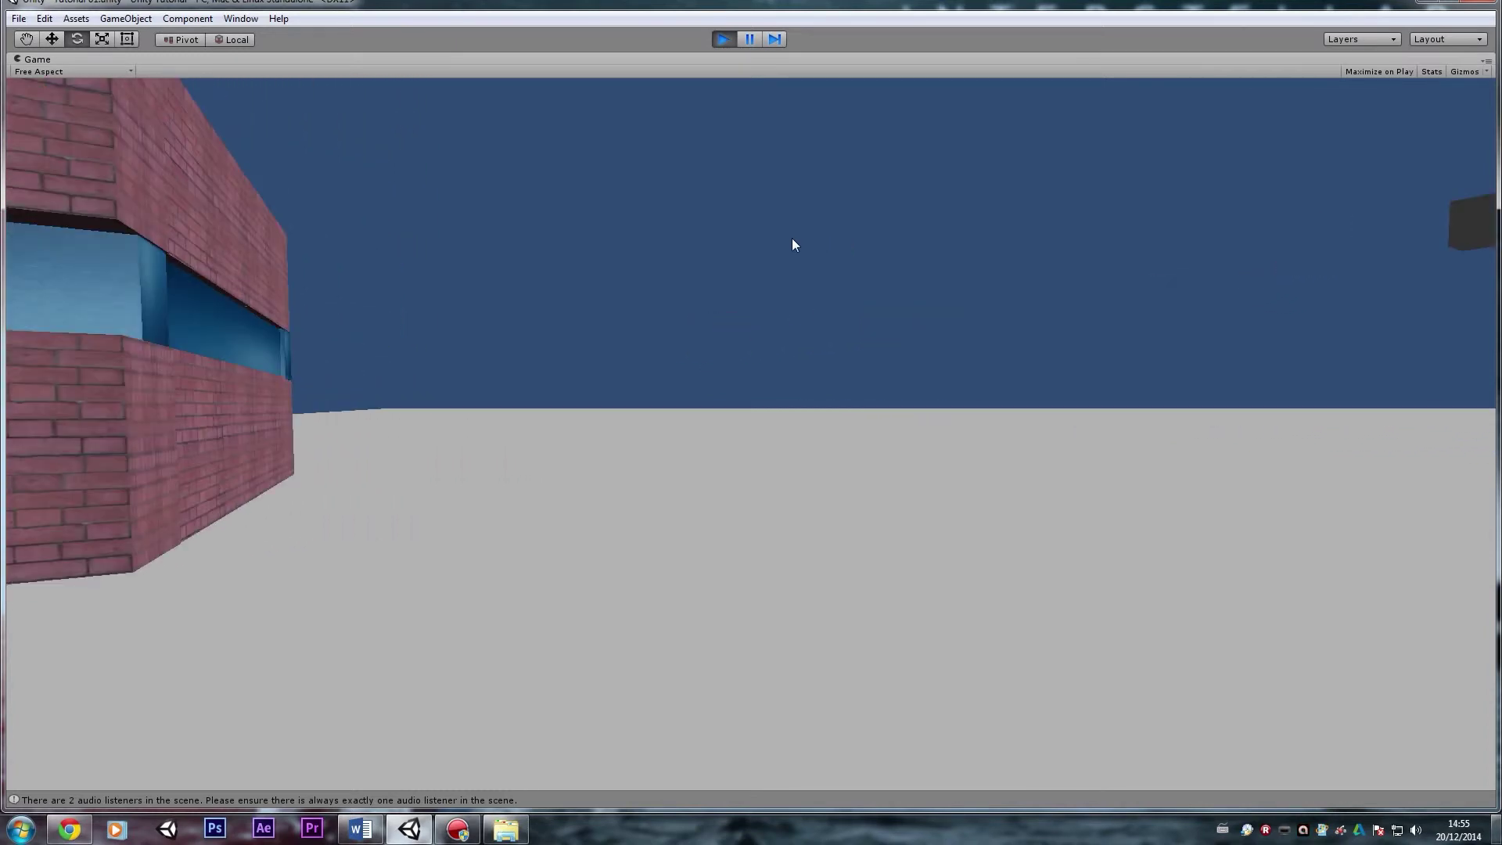
key("a")
key("w")
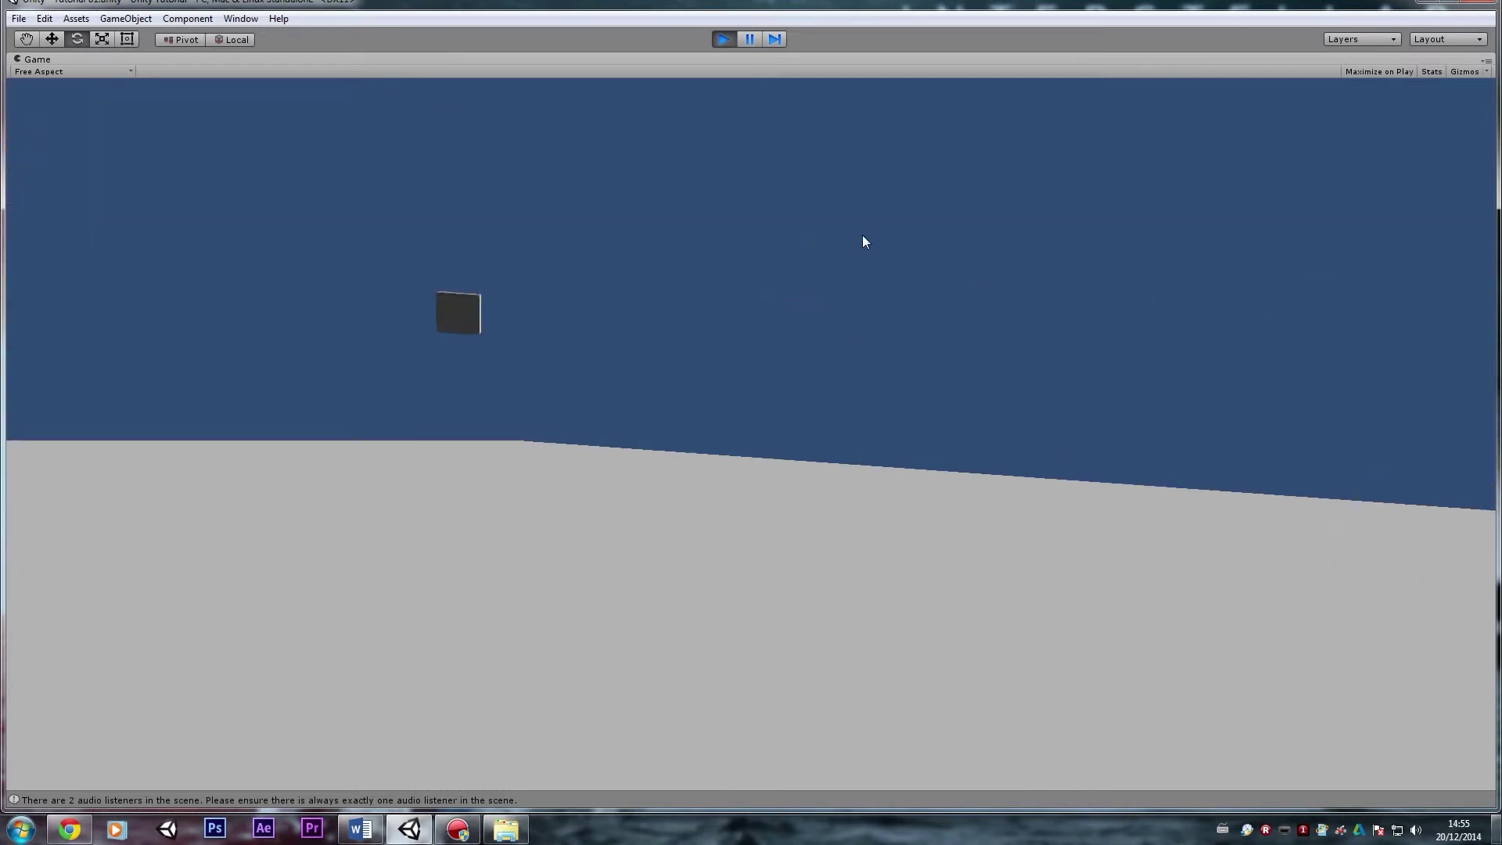
key("w")
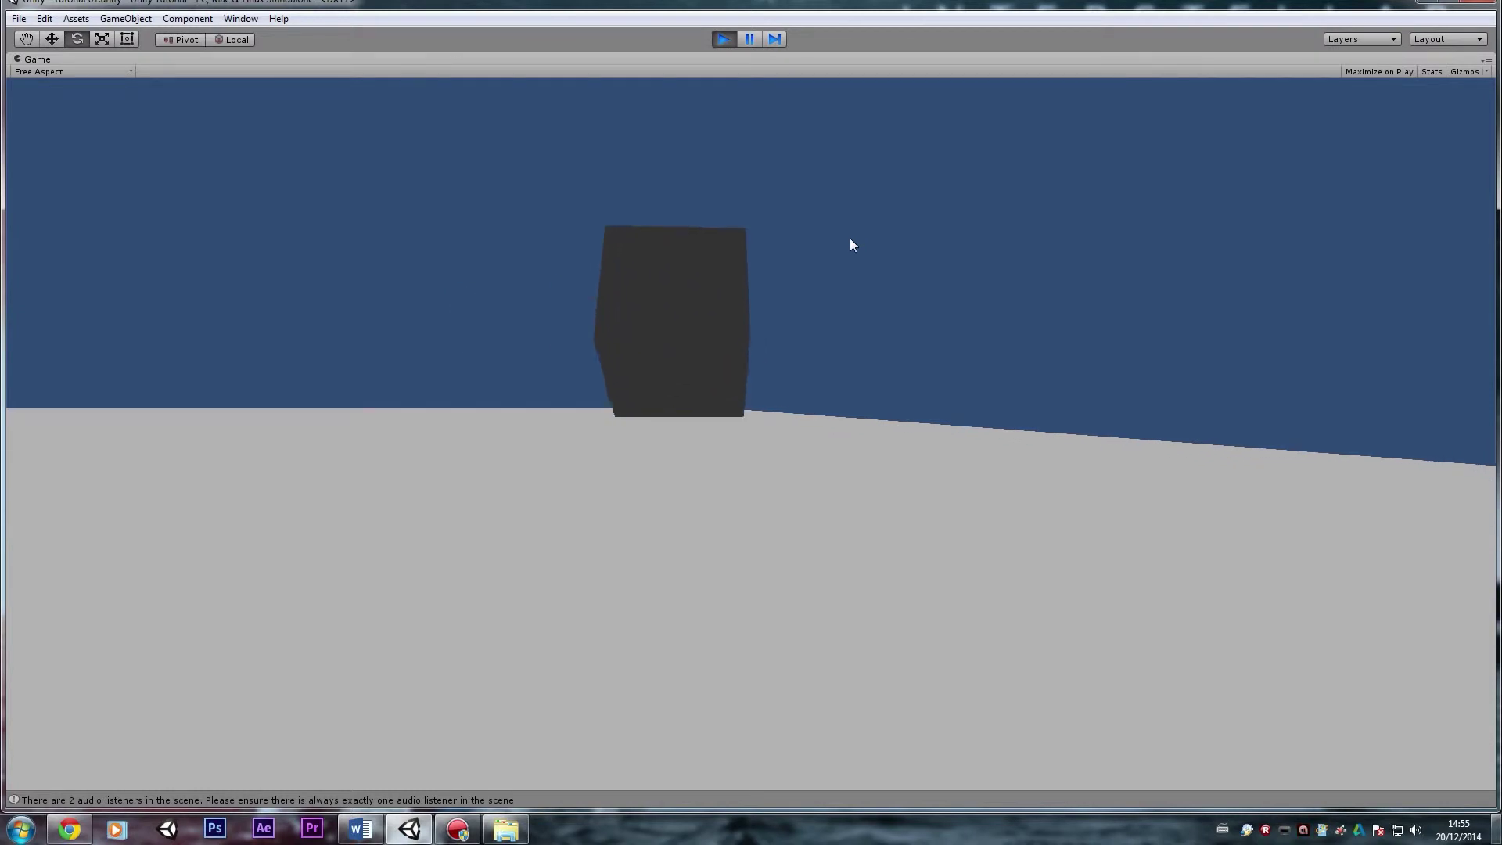
key("w")
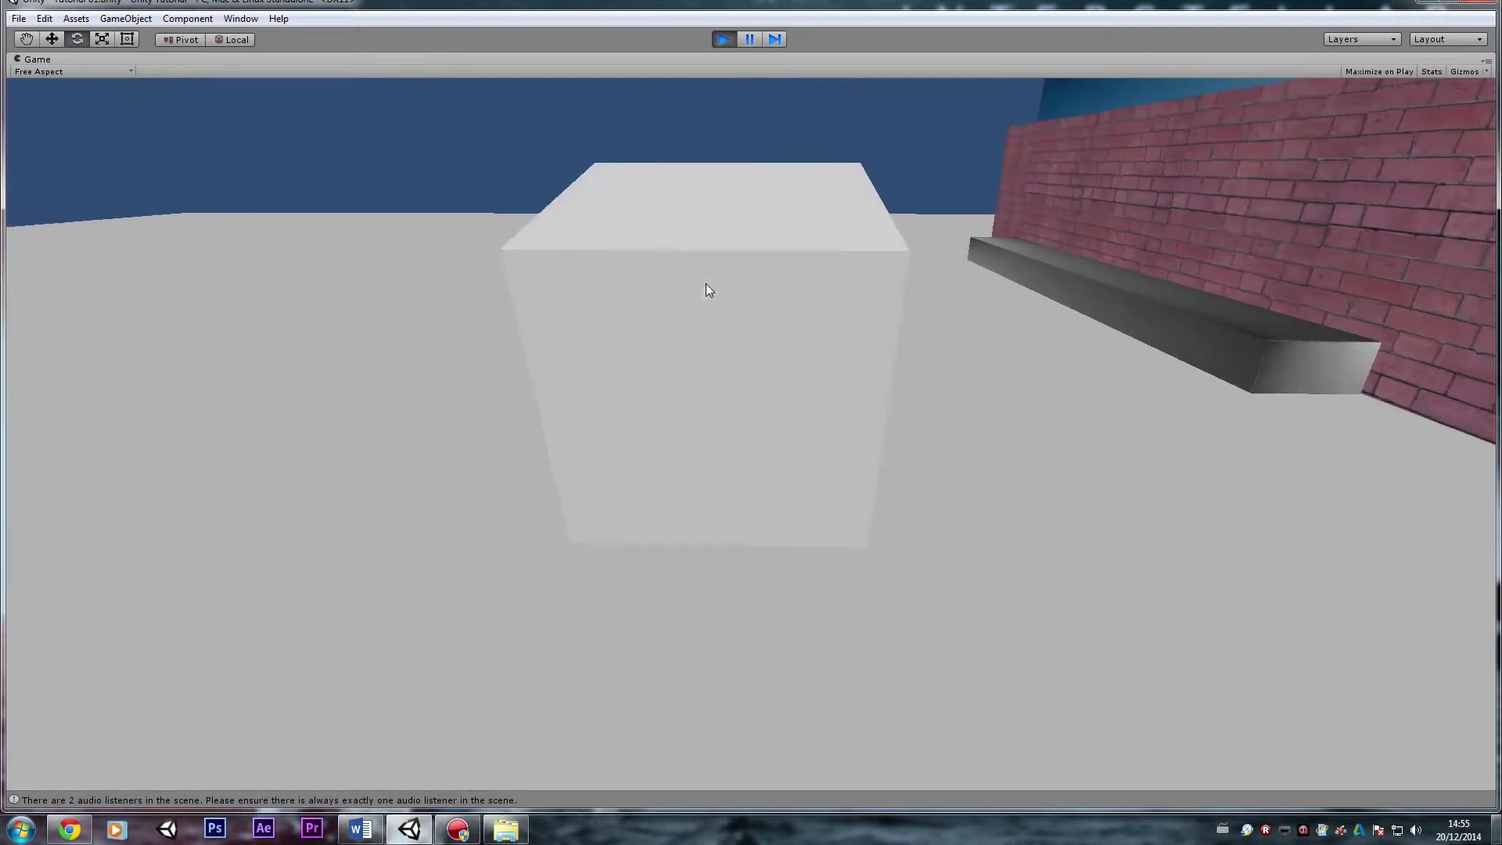
- Jump and walk around the moving cube in the running scene, stop the test and restore the Game view to its docked size
key("space")
key("w")
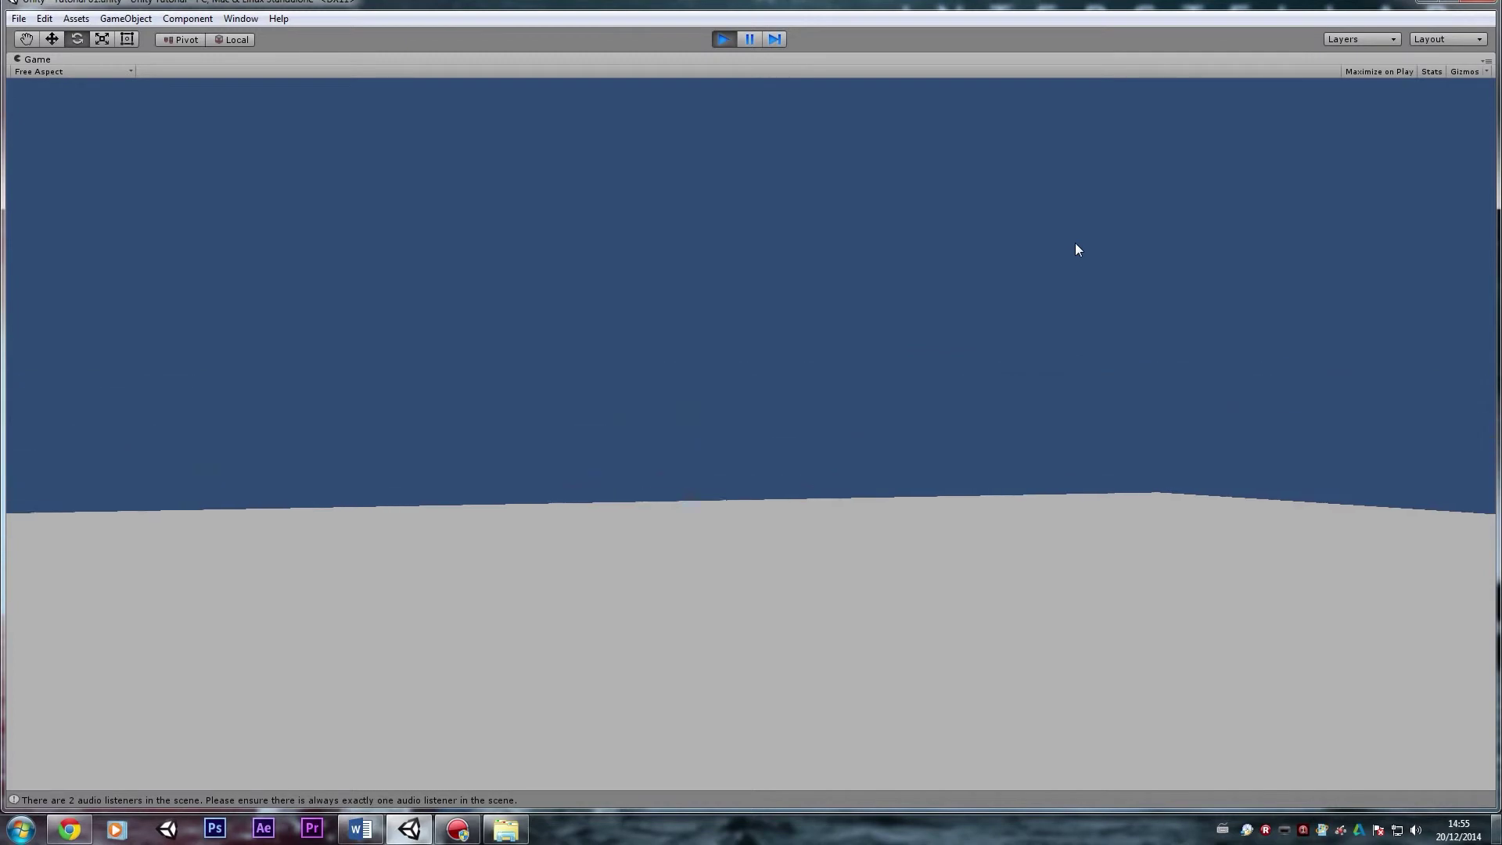
key("w")
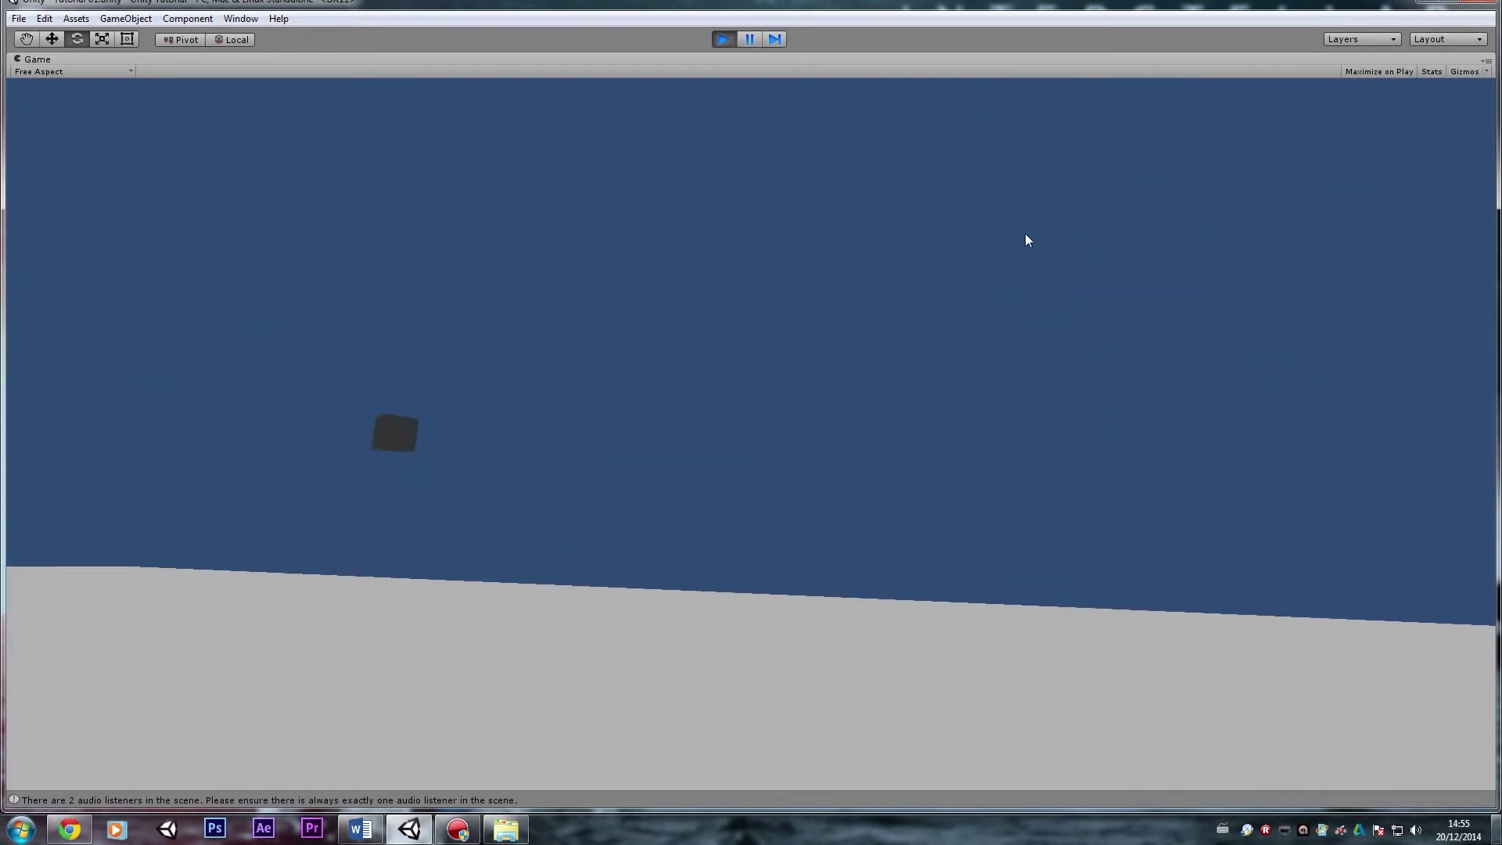
key("s")
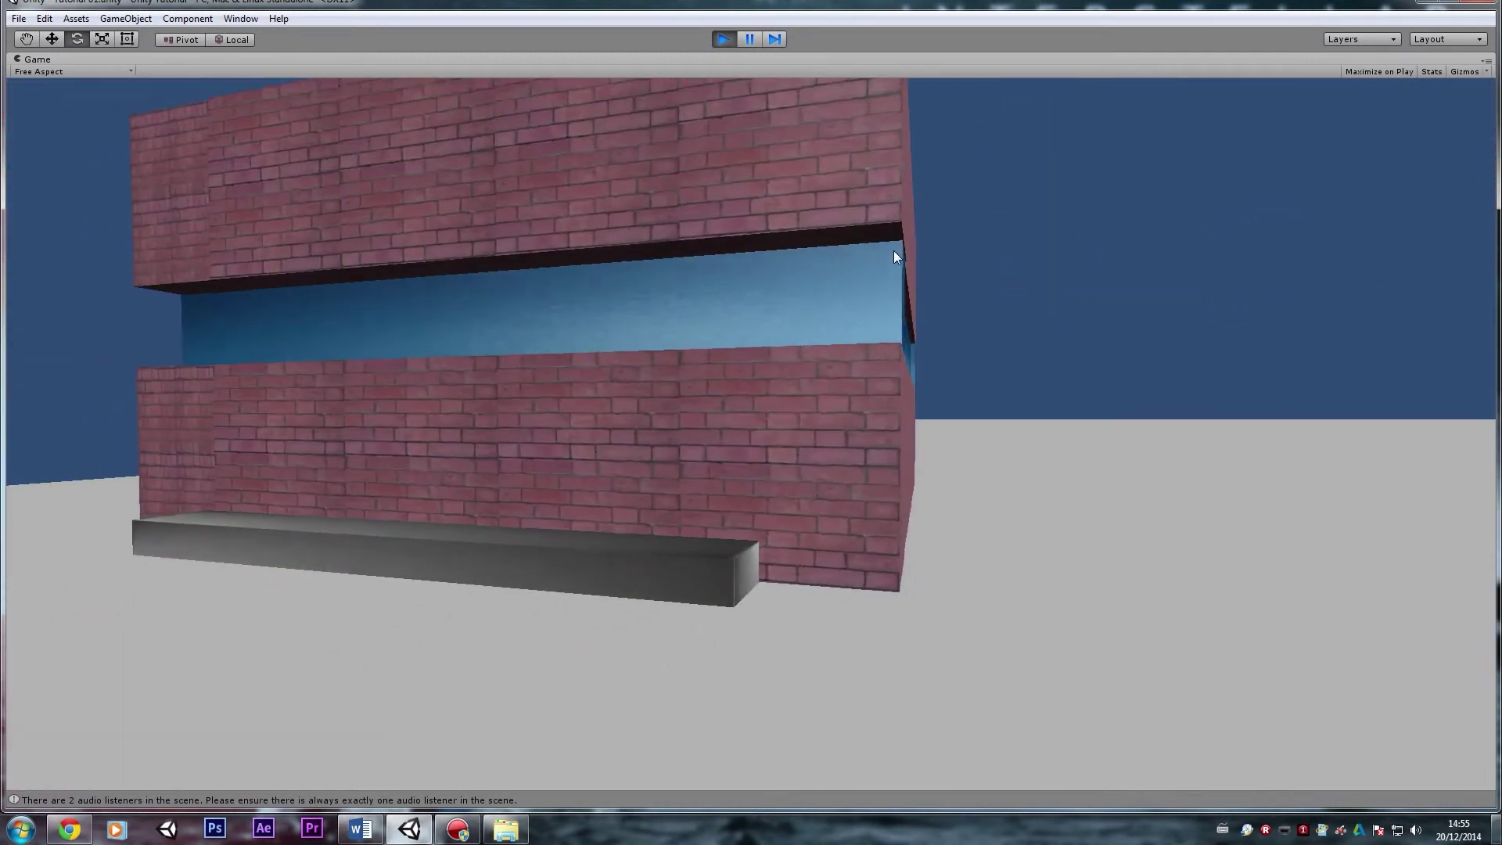
key("ctrl+p")
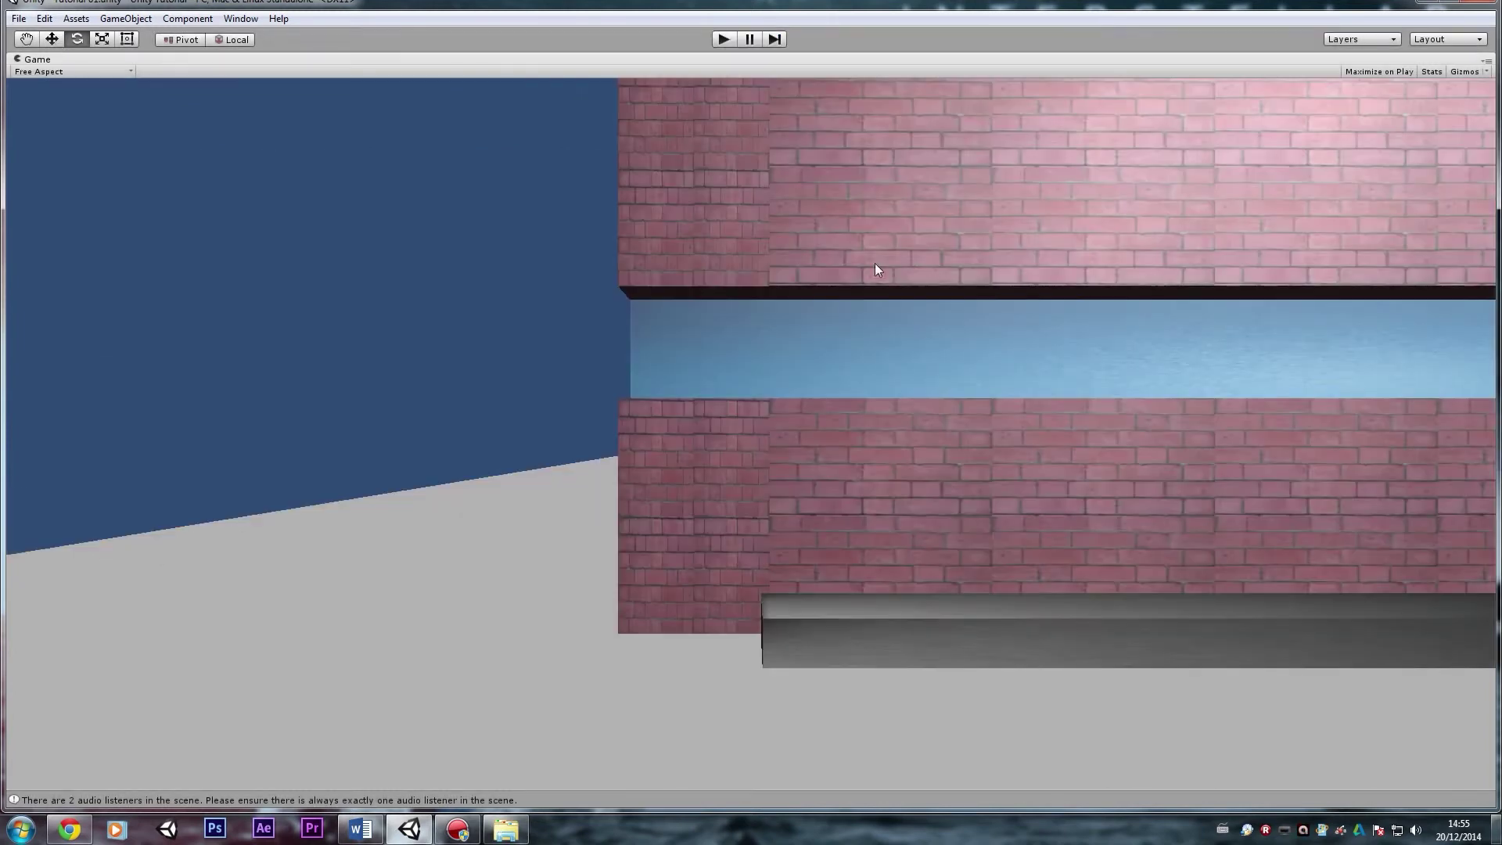
double_click(38, 61)
- Fly around the brick building in the Scene view to examine its roof, walls and the cube beside it
mouse_move(461, 333)
left_mouse_down("alt")
mouse_move(496, 420)
mouse_move(450, 347)
left_mouse_up("alt")
key("w")
right_click_drag(448, 345, 645, 370)
key("s")
key("w")
mouse_move(646, 371)
left_mouse_down("alt")
mouse_move(688, 368)
mouse_move(651, 570)
mouse_move(872, 365)
mouse_move(656, 394)
left_mouse_up("alt")
key("w")
right_click_drag(656, 394, 636, 219)
key("s")
key("w")
key("s")
key("w")
key("w")
key("s")
key("a")
key("w")
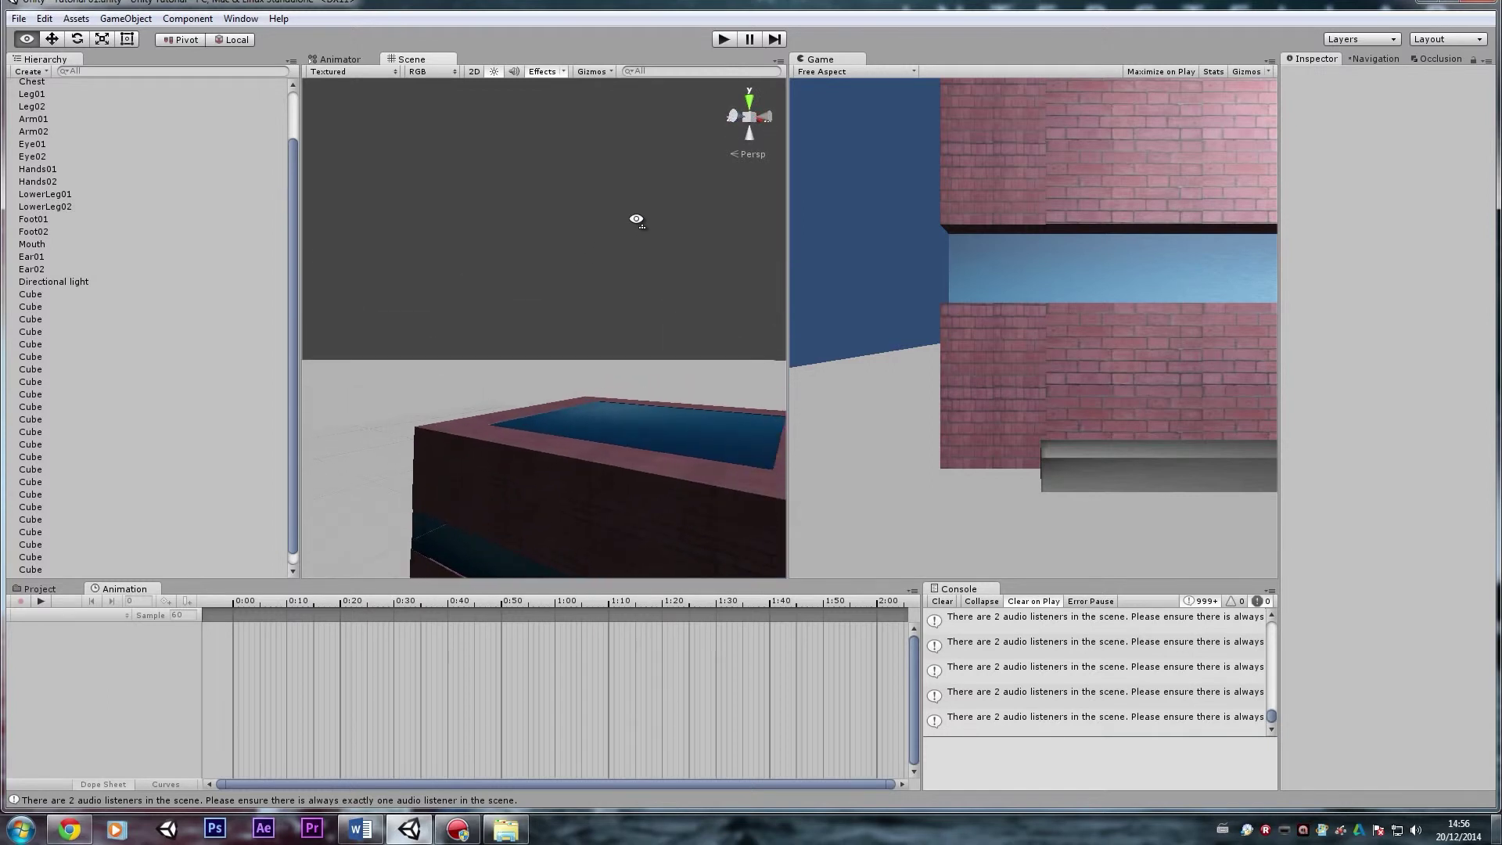
right_click_drag(636, 219, 636, 257)
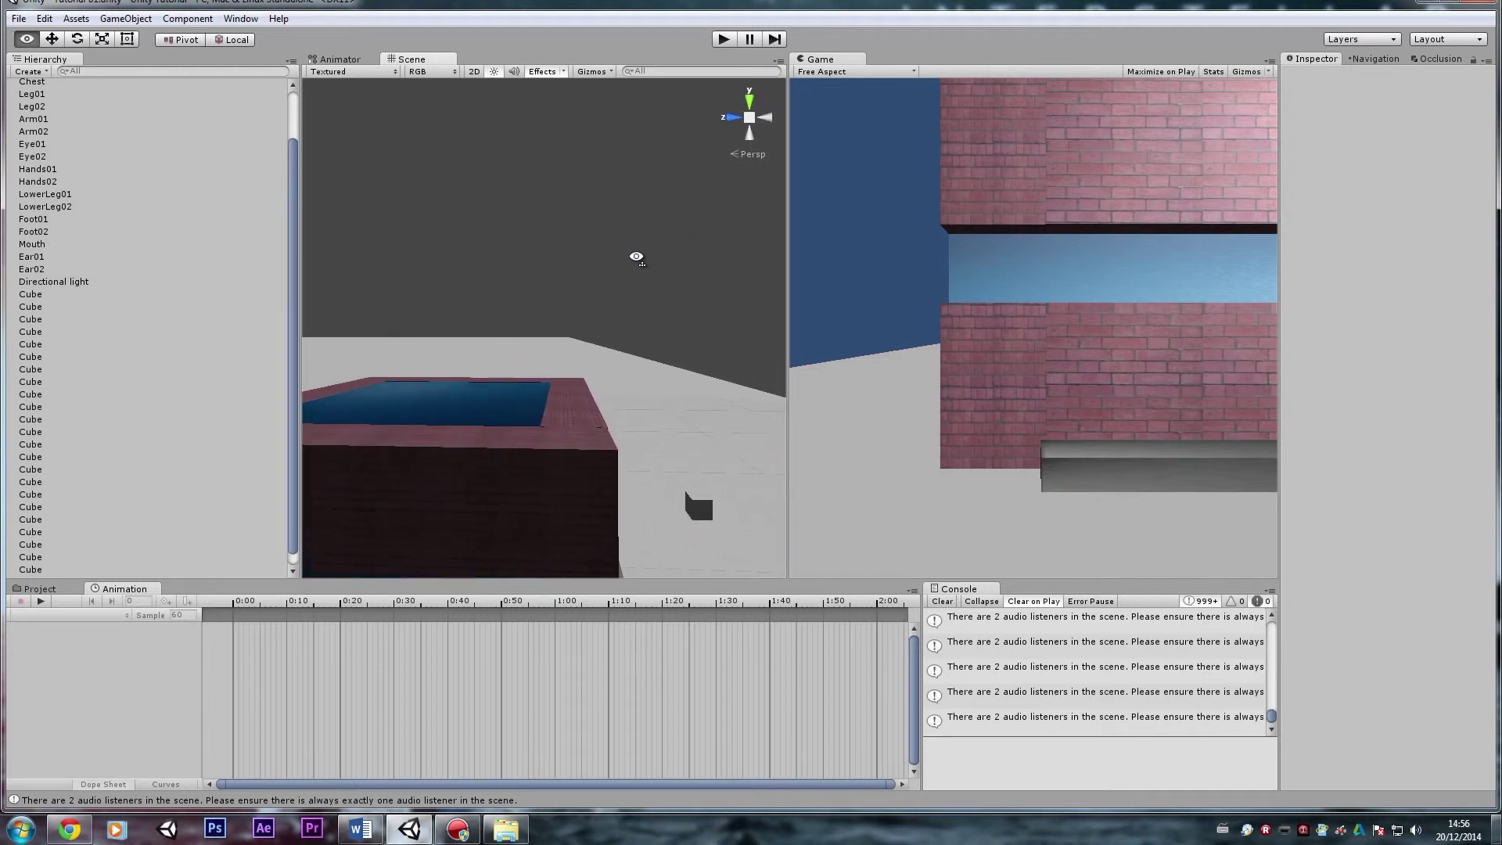